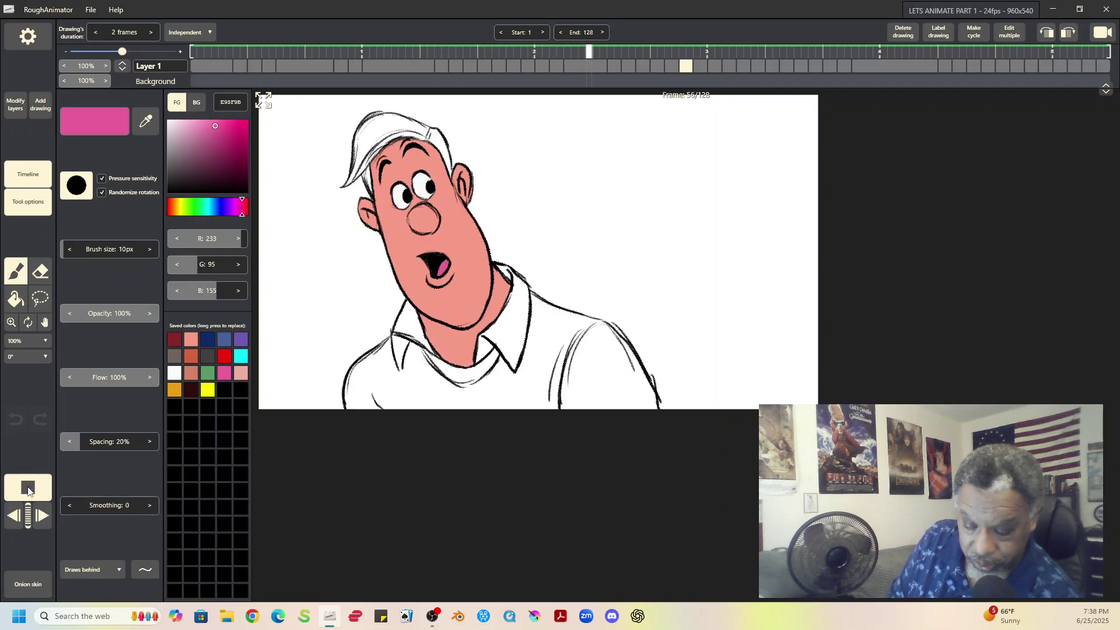
# - Stop the playback and check the drawing at frame 69 against its neighbouring drawings on Layer 1
pyautogui.click(29, 488)
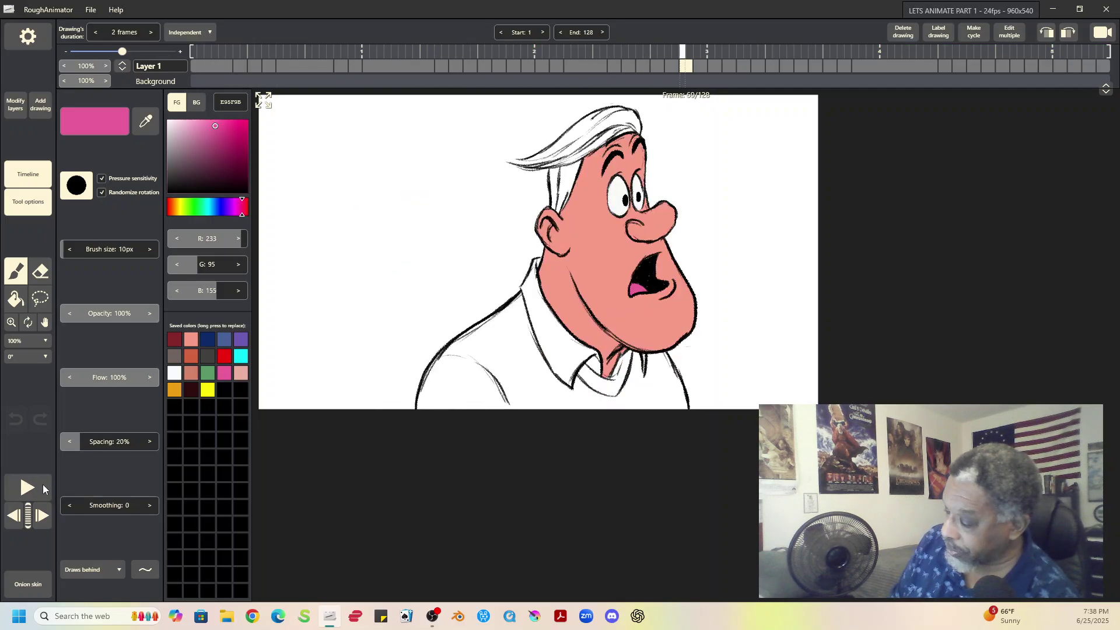
pyautogui.click(674, 66)
pyautogui.click(685, 65)
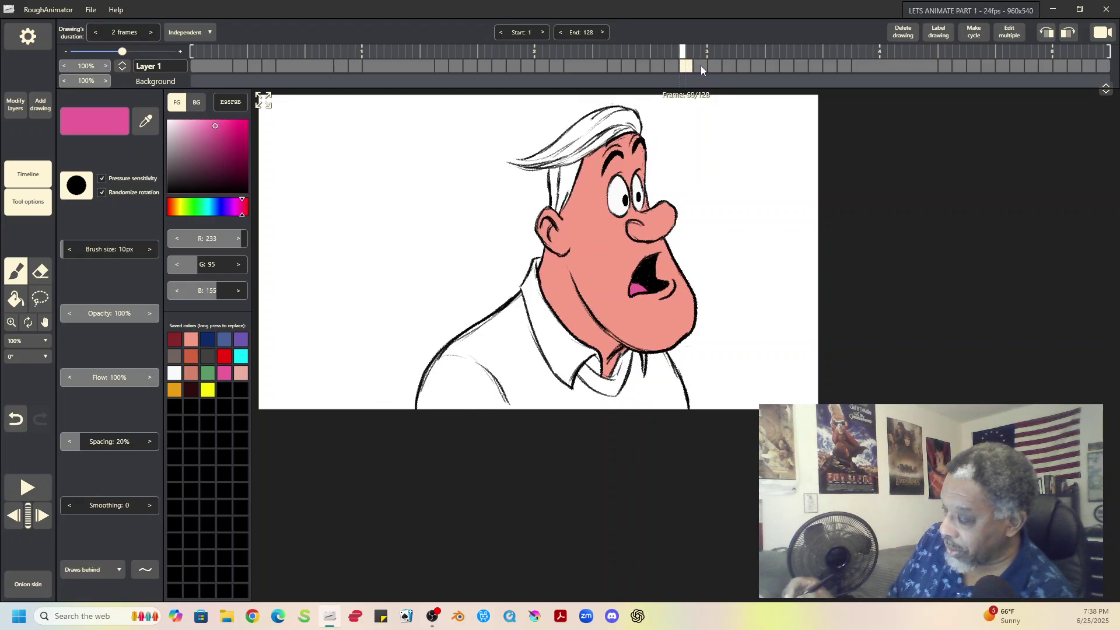
pyautogui.click(700, 66)
pyautogui.click(687, 66)
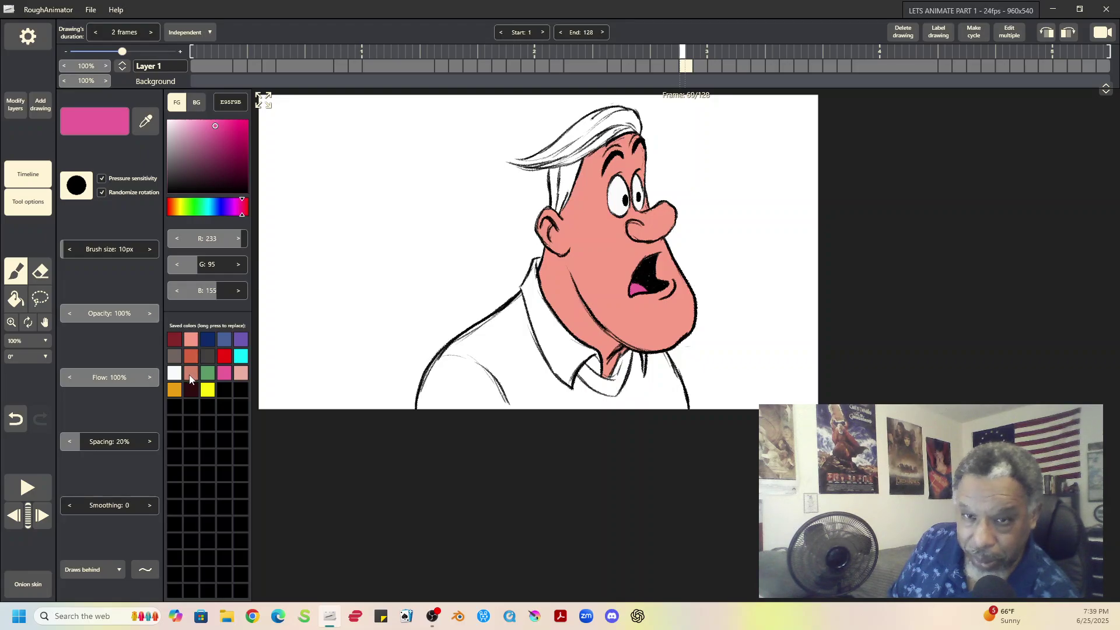
# - Brush the saved skin colour F79C87 into the upper part of the ear on the frame 71 drawing
pyautogui.click(192, 340)
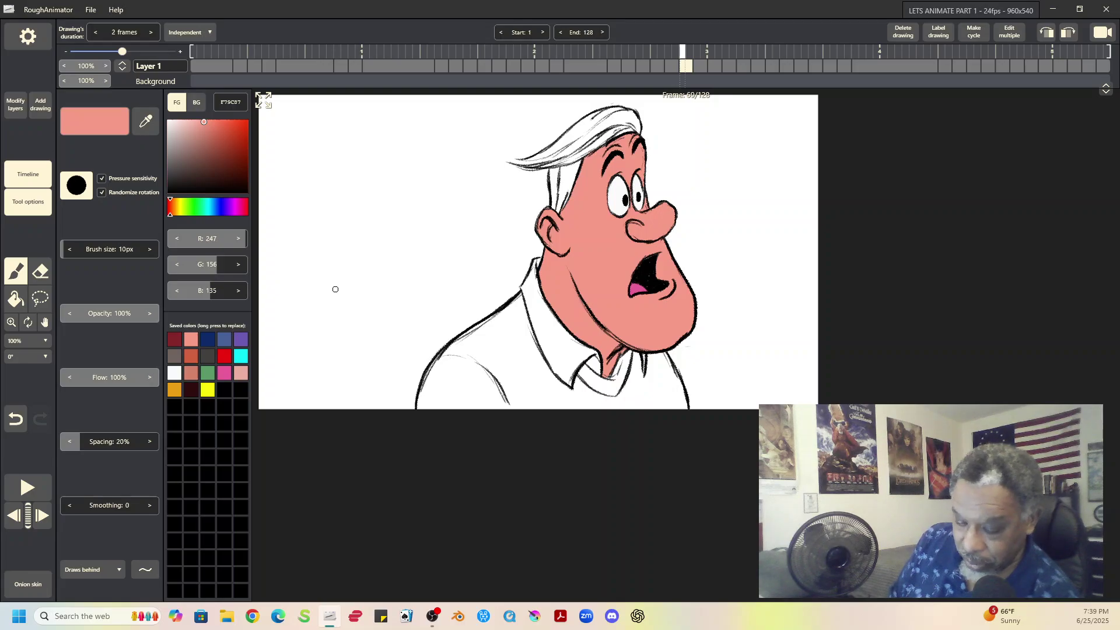
pyautogui.click(700, 66)
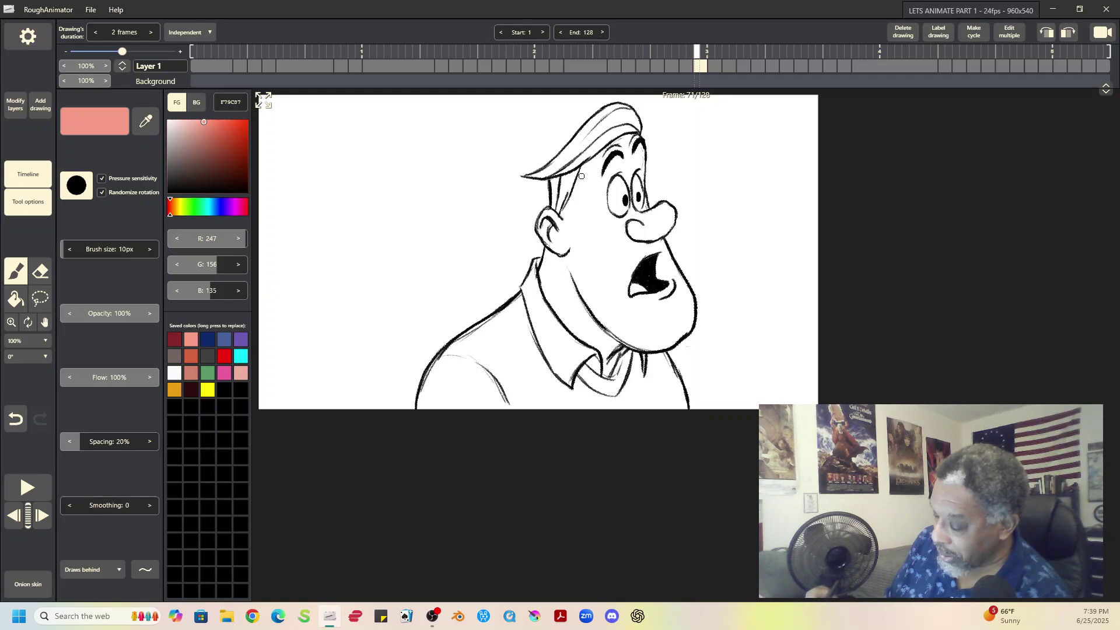
pyautogui.moveTo(545, 223); pyautogui.dragTo(548, 216)
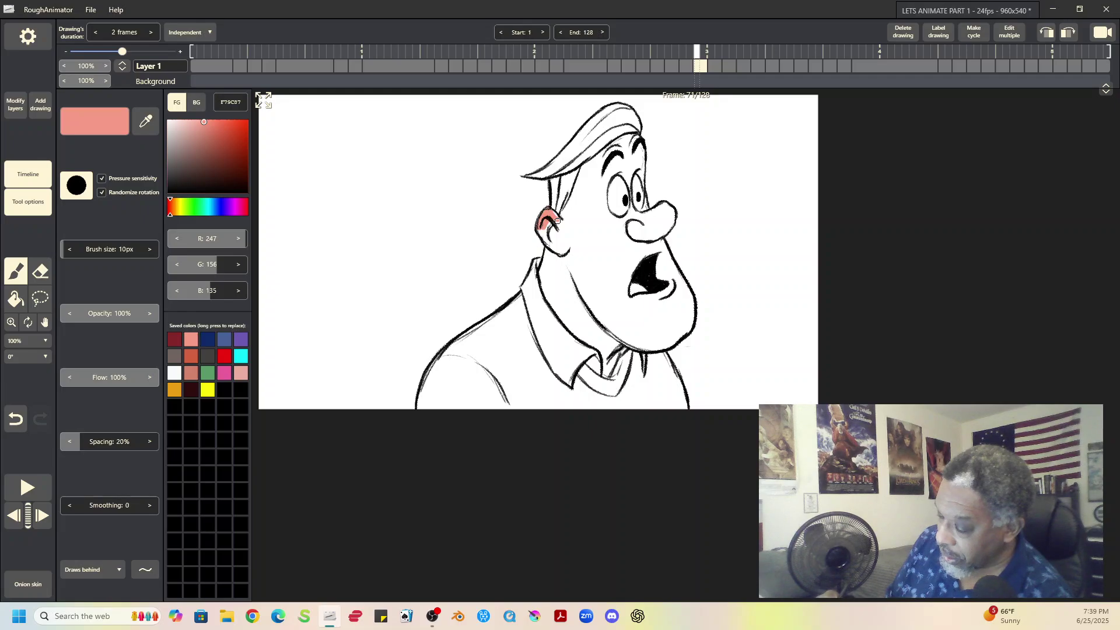
pyautogui.moveTo(556, 217); pyautogui.dragTo(554, 209)
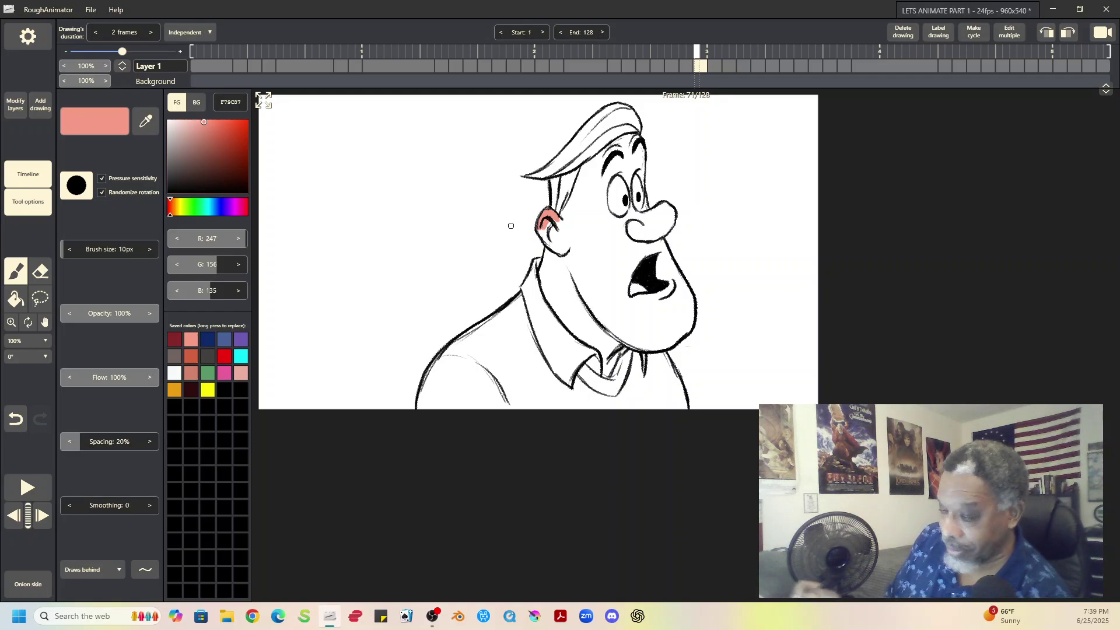
# - Brush a skin-coloured border along the hairline, the rear of the ear and down the neck to the collar on frame 71
pyautogui.click(46, 341)
pyautogui.click(38, 353)
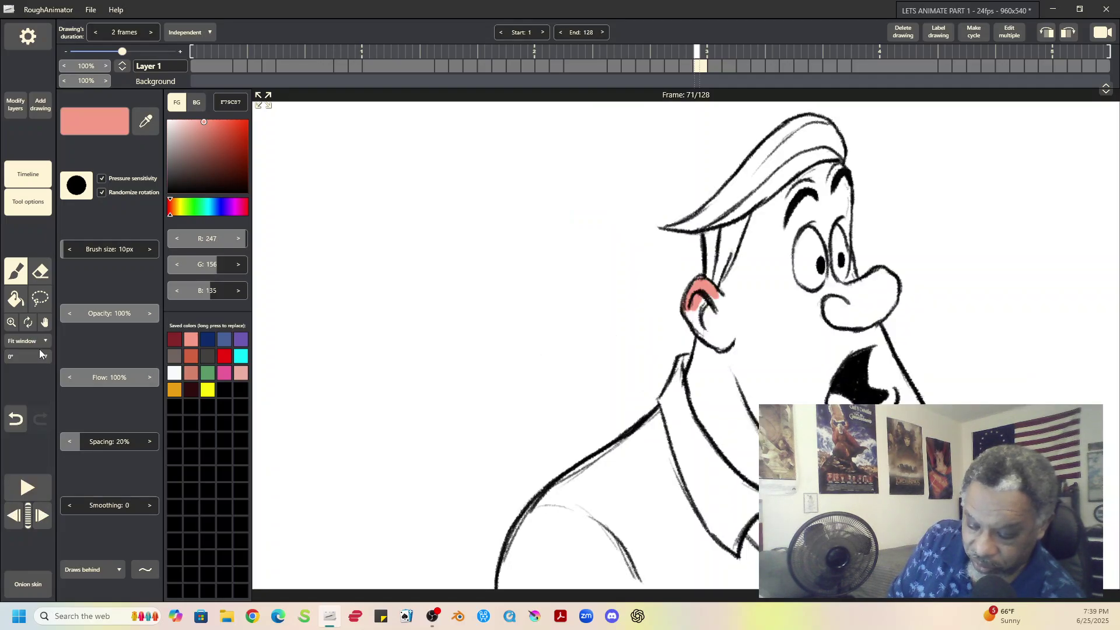
pyautogui.moveTo(733, 274); pyautogui.dragTo(724, 290)
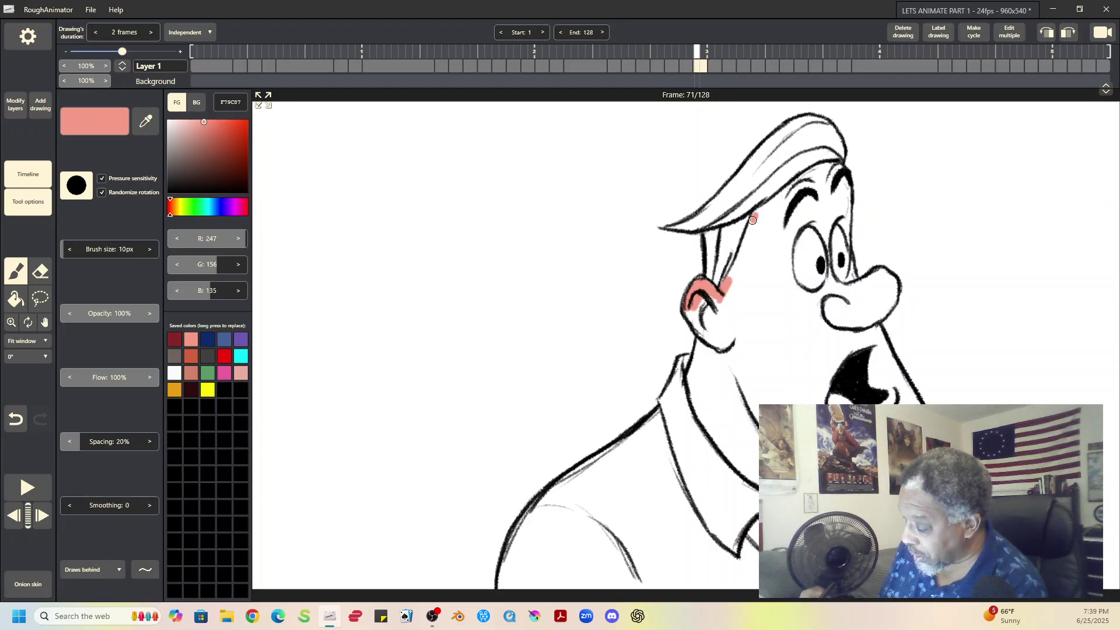
pyautogui.moveTo(753, 220)
pyautogui.mouseDown()
pyautogui.moveTo(726, 283)
pyautogui.moveTo(763, 210)
pyautogui.moveTo(833, 164)
pyautogui.mouseUp()
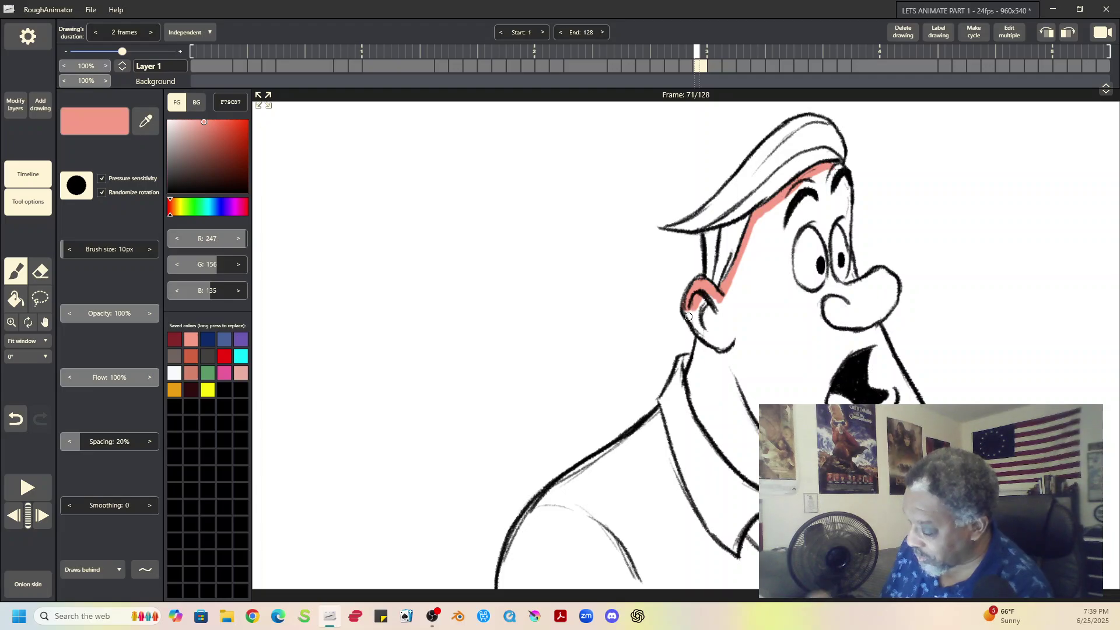
pyautogui.moveTo(688, 317)
pyautogui.mouseDown()
pyautogui.moveTo(690, 383)
pyautogui.moveTo(706, 335)
pyautogui.mouseUp()
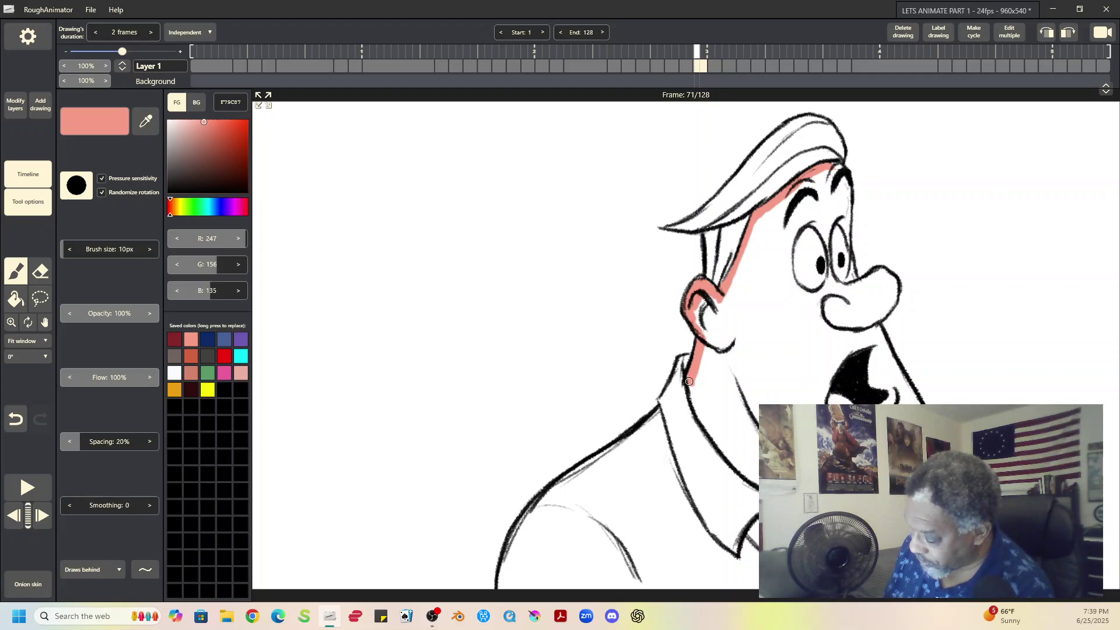
pyautogui.moveTo(689, 380)
pyautogui.mouseDown()
pyautogui.moveTo(718, 443)
pyautogui.moveTo(754, 480)
pyautogui.mouseUp()
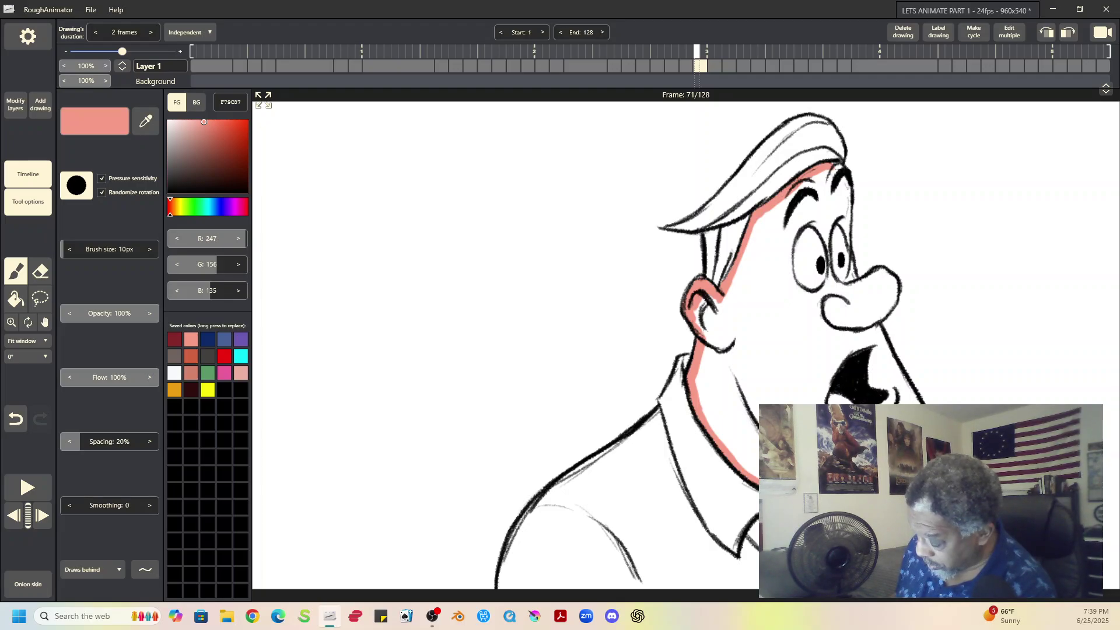
# - Brush a skin-coloured border around both eyes of the character on frame 71
pyautogui.moveTo(804, 224); pyautogui.dragTo(789, 275)
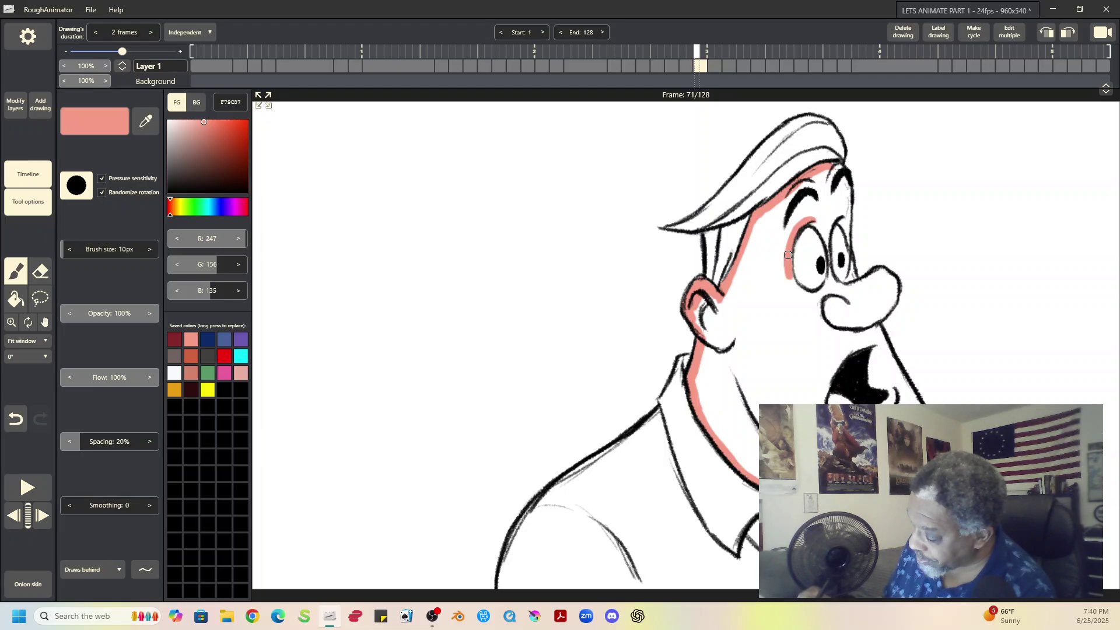
pyautogui.moveTo(811, 222)
pyautogui.mouseDown()
pyautogui.moveTo(824, 238)
pyautogui.moveTo(838, 215)
pyautogui.mouseUp()
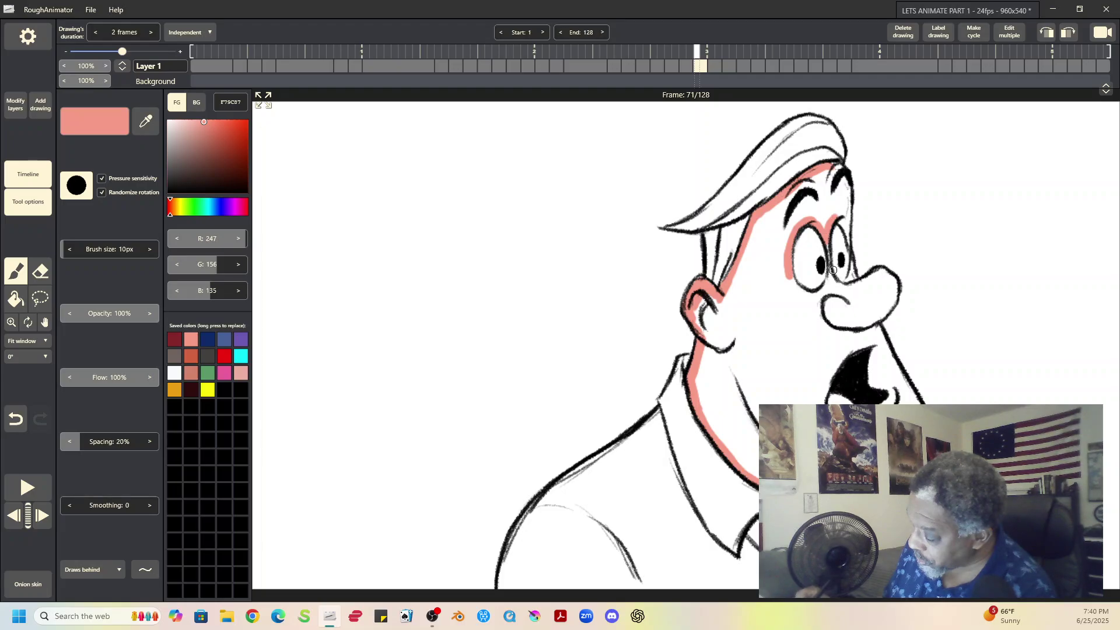
pyautogui.moveTo(790, 282)
pyautogui.mouseDown()
pyautogui.moveTo(815, 296)
pyautogui.moveTo(828, 249)
pyautogui.mouseUp()
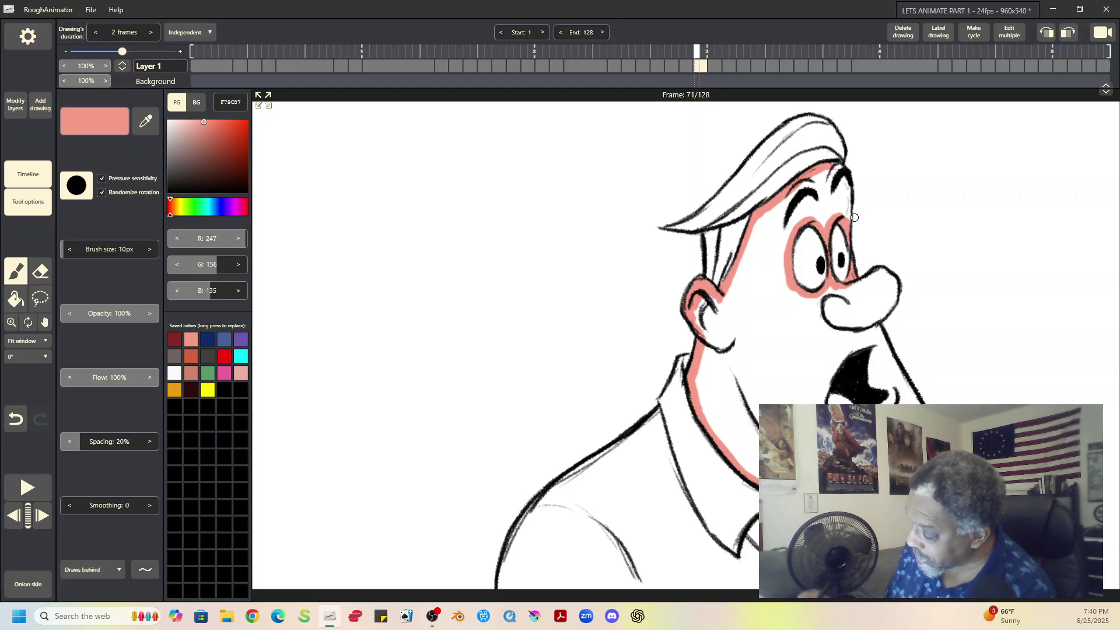
# - Brush skin colour inside the forehead, nose and cheek profile and around the open mouth on frame 71
pyautogui.moveTo(839, 169)
pyautogui.mouseDown()
pyautogui.moveTo(867, 284)
pyautogui.moveTo(857, 287)
pyautogui.moveTo(898, 275)
pyautogui.moveTo(887, 275)
pyautogui.moveTo(880, 332)
pyautogui.moveTo(874, 323)
pyautogui.moveTo(905, 387)
pyautogui.mouseUp()
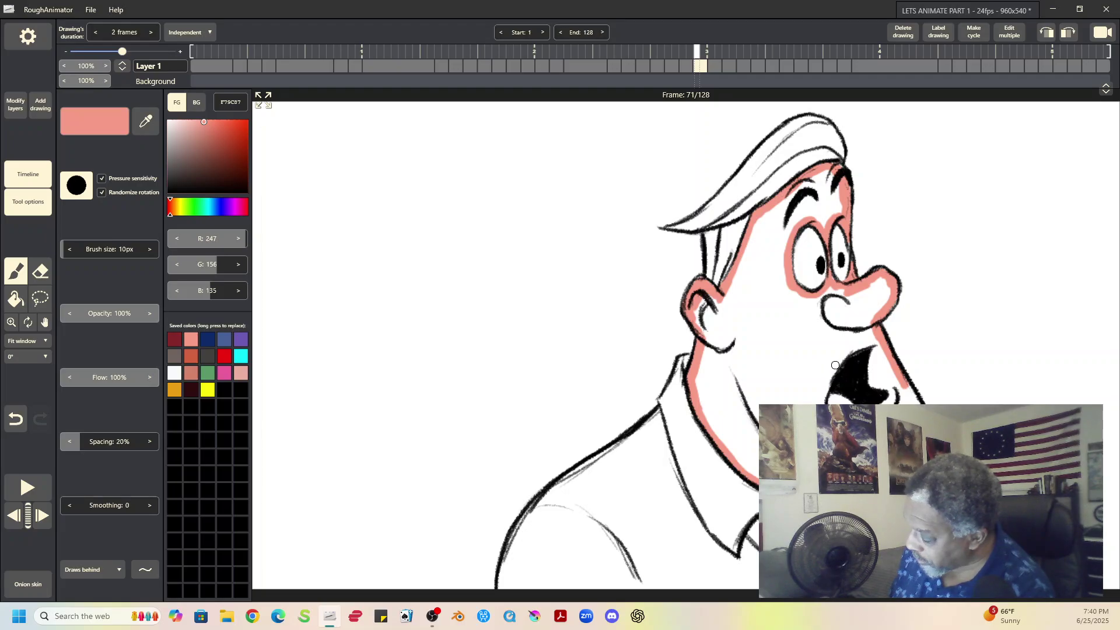
pyautogui.moveTo(838, 359)
pyautogui.mouseDown()
pyautogui.moveTo(829, 381)
pyautogui.moveTo(854, 348)
pyautogui.moveTo(880, 342)
pyautogui.mouseUp()
pyautogui.moveTo(828, 380)
pyautogui.mouseDown()
pyautogui.moveTo(861, 348)
pyautogui.moveTo(835, 375)
pyautogui.moveTo(864, 370)
pyautogui.moveTo(854, 392)
pyautogui.mouseUp()
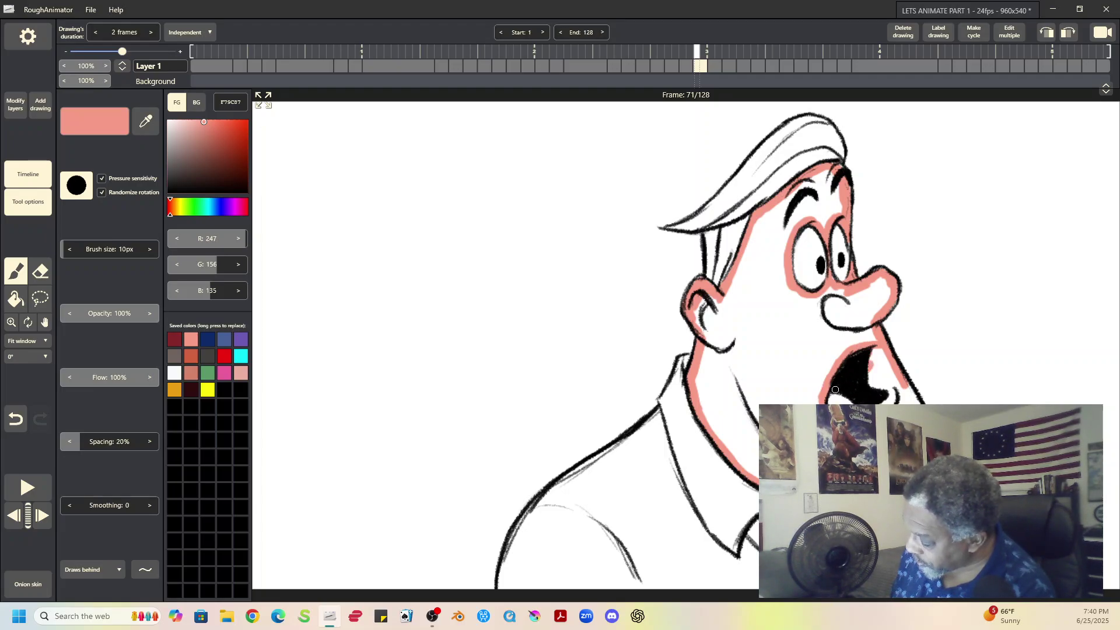
pyautogui.moveTo(881, 396); pyautogui.dragTo(873, 348)
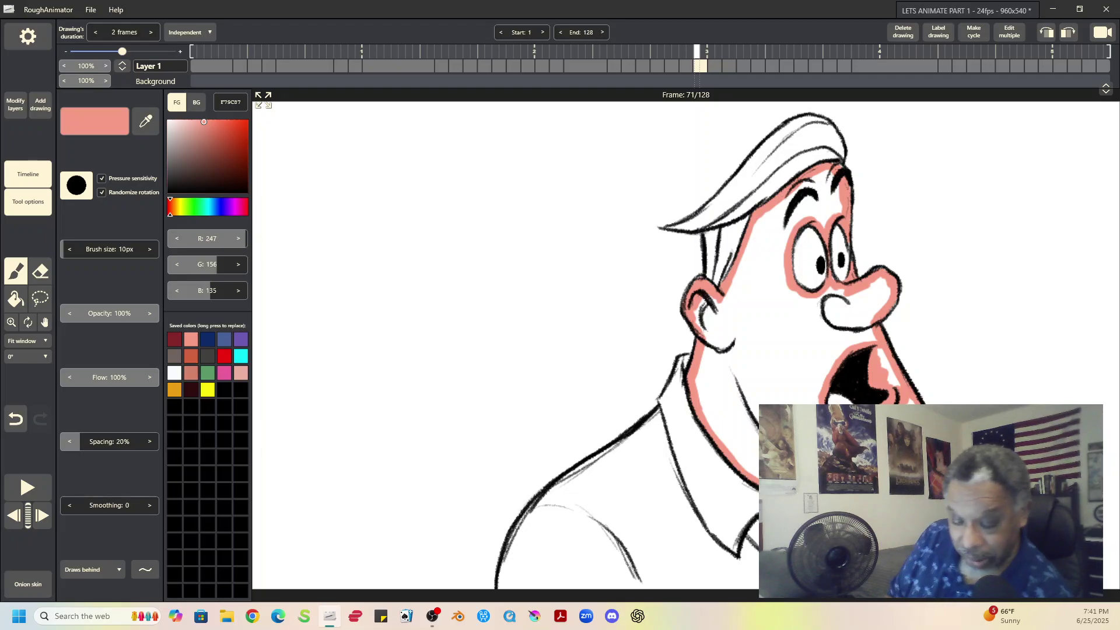
# - Fill the bordered face with the skin colour and brush over the unfilled gaps beside the nose and mouth
pyautogui.click(15, 300)
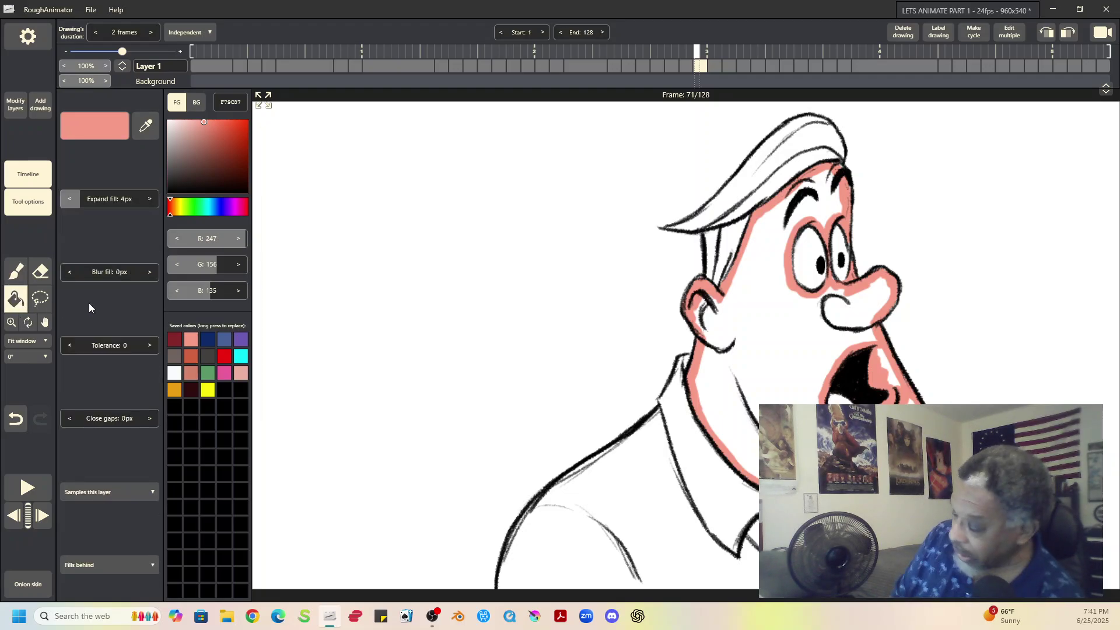
pyautogui.click(750, 335)
pyautogui.click(849, 299)
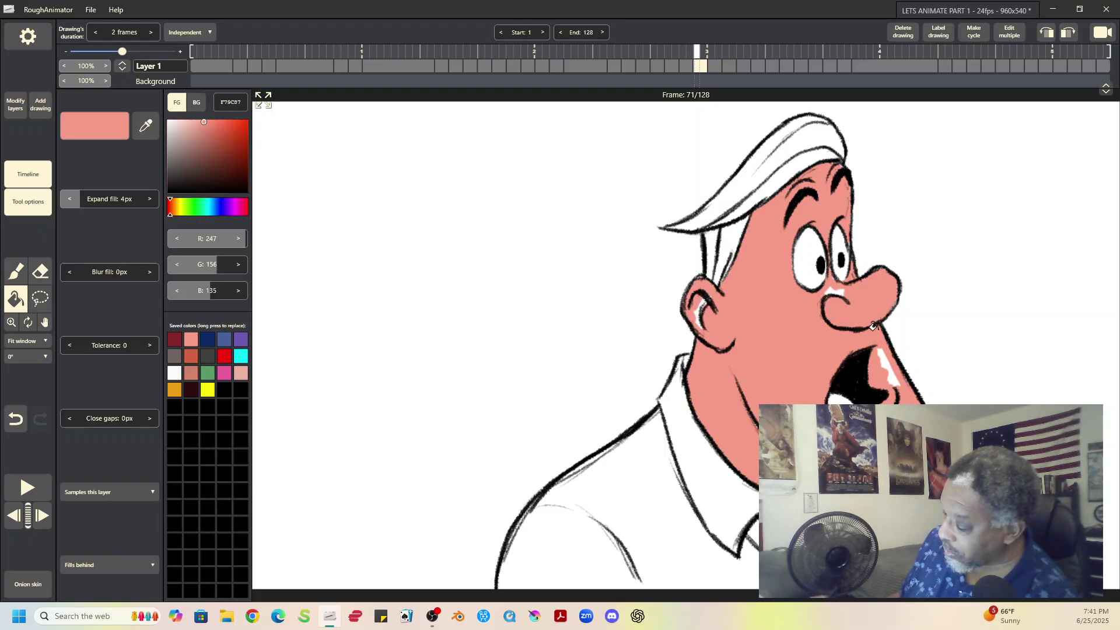
pyautogui.click(16, 272)
pyautogui.moveTo(845, 286)
pyautogui.mouseDown()
pyautogui.moveTo(828, 293)
pyautogui.moveTo(840, 297)
pyautogui.moveTo(833, 280)
pyautogui.mouseUp()
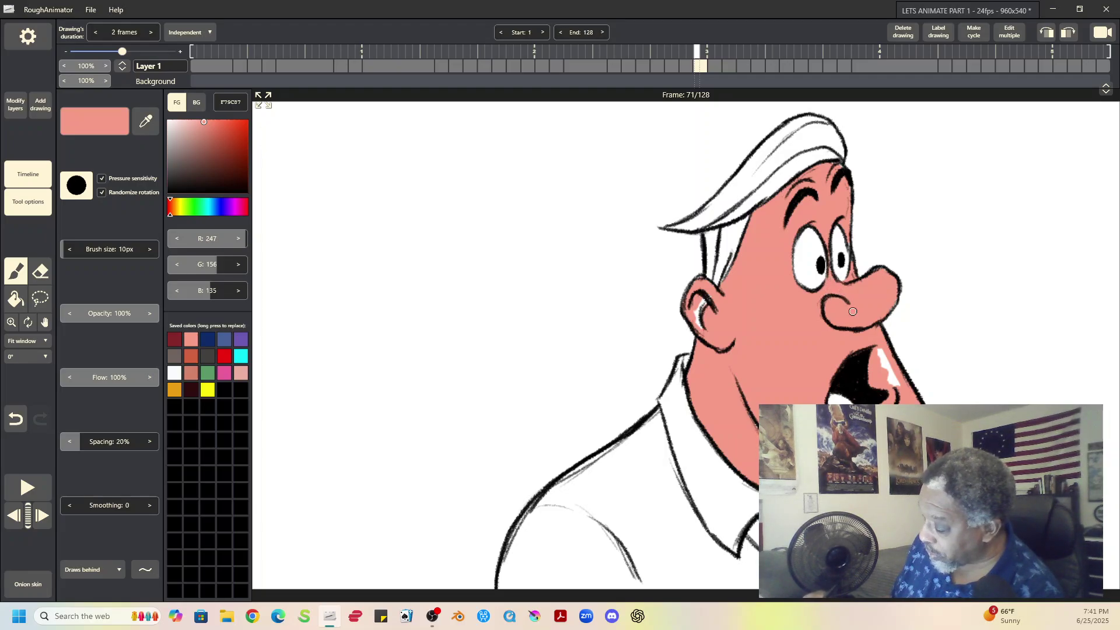
pyautogui.moveTo(879, 366)
pyautogui.mouseDown()
pyautogui.moveTo(884, 350)
pyautogui.moveTo(904, 392)
pyautogui.mouseUp()
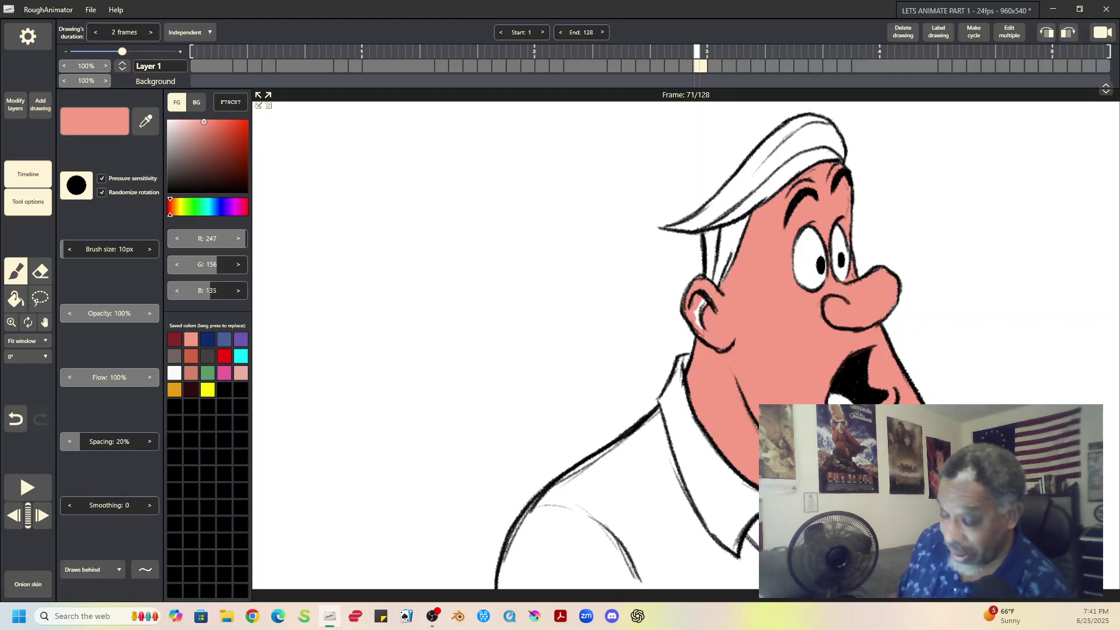
# - View the whole canvas at 100% and play back the animation to review the colouring
pyautogui.click(46, 342)
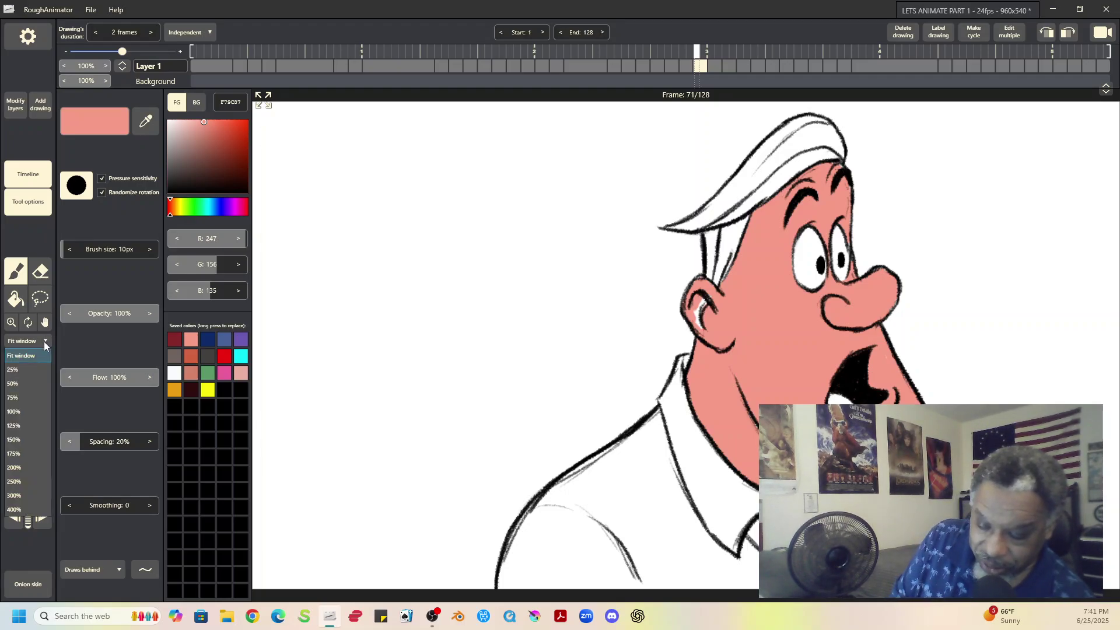
pyautogui.click(27, 410)
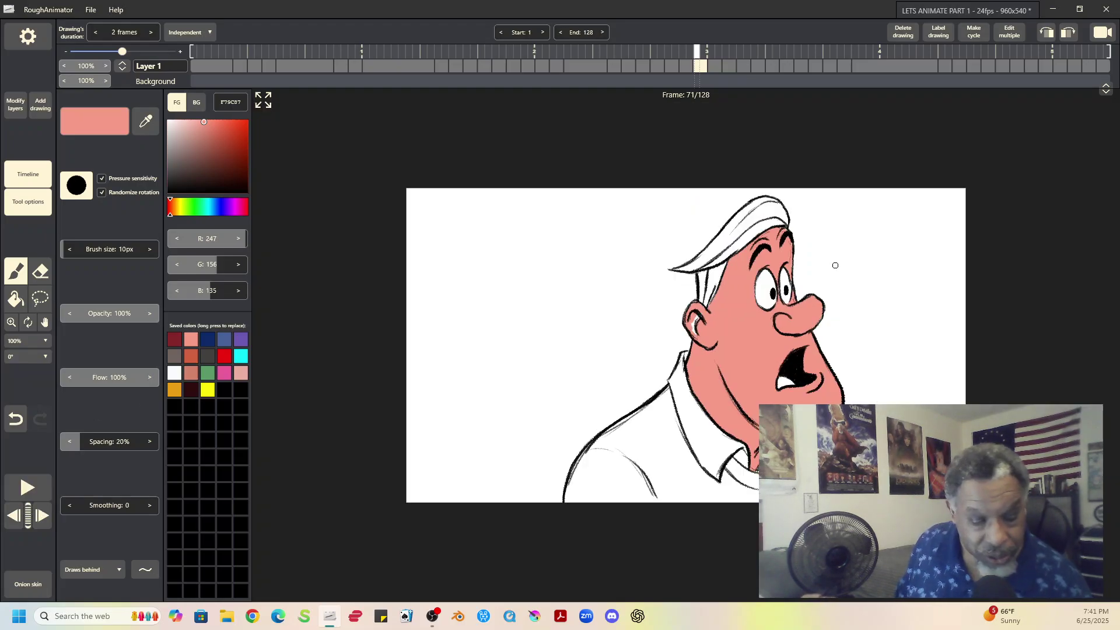
pyautogui.press('space')
pyautogui.moveTo(857, 327); pyautogui.dragTo(720, 237)
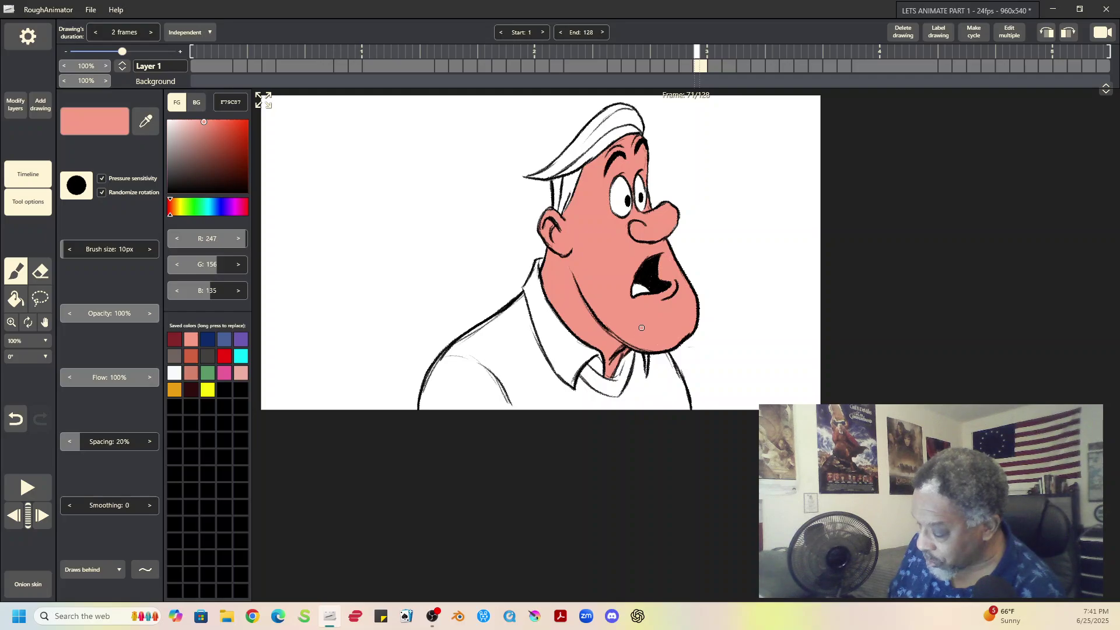
pyautogui.click(26, 487)
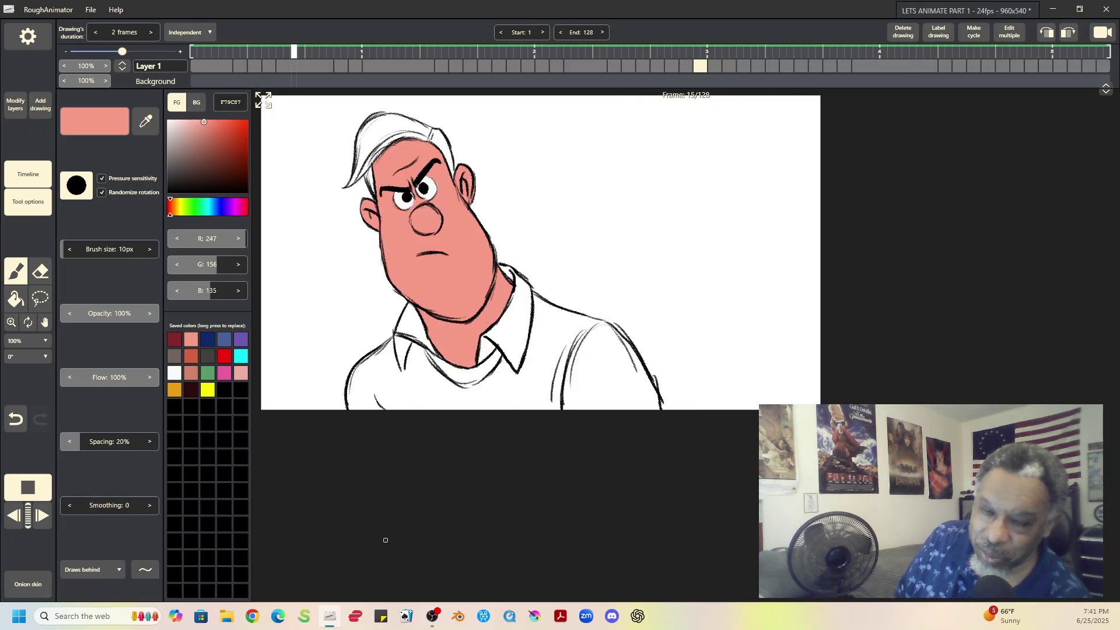
pyautogui.click(24, 487)
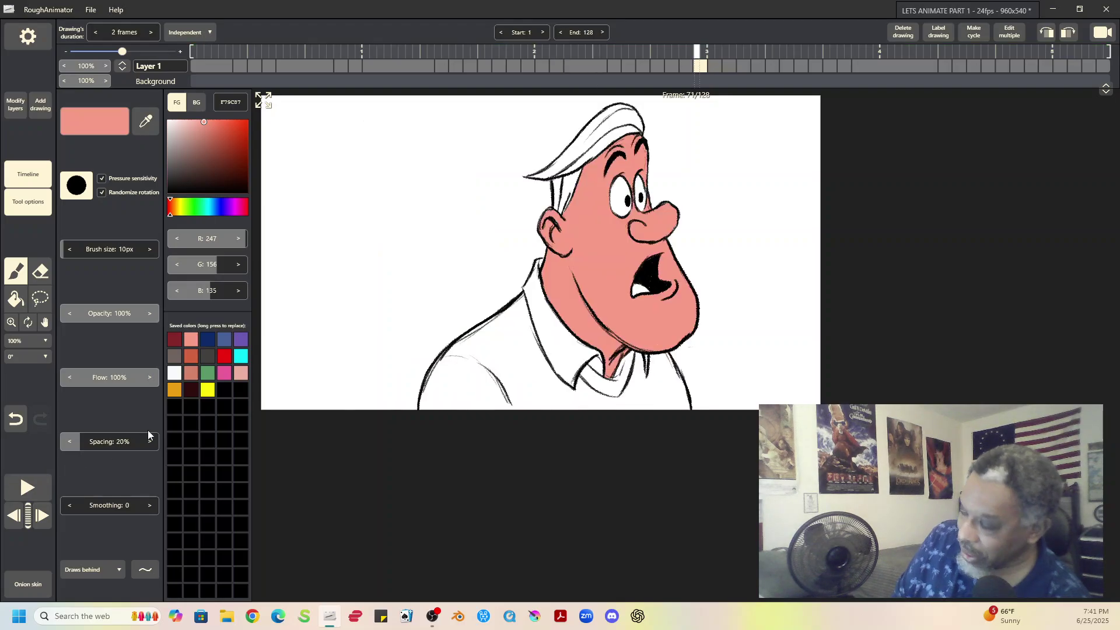
# - On the frame 73 drawing, brush skin colour on the ear, sideburn edge, neck and underside of the chin
pyautogui.click(717, 64)
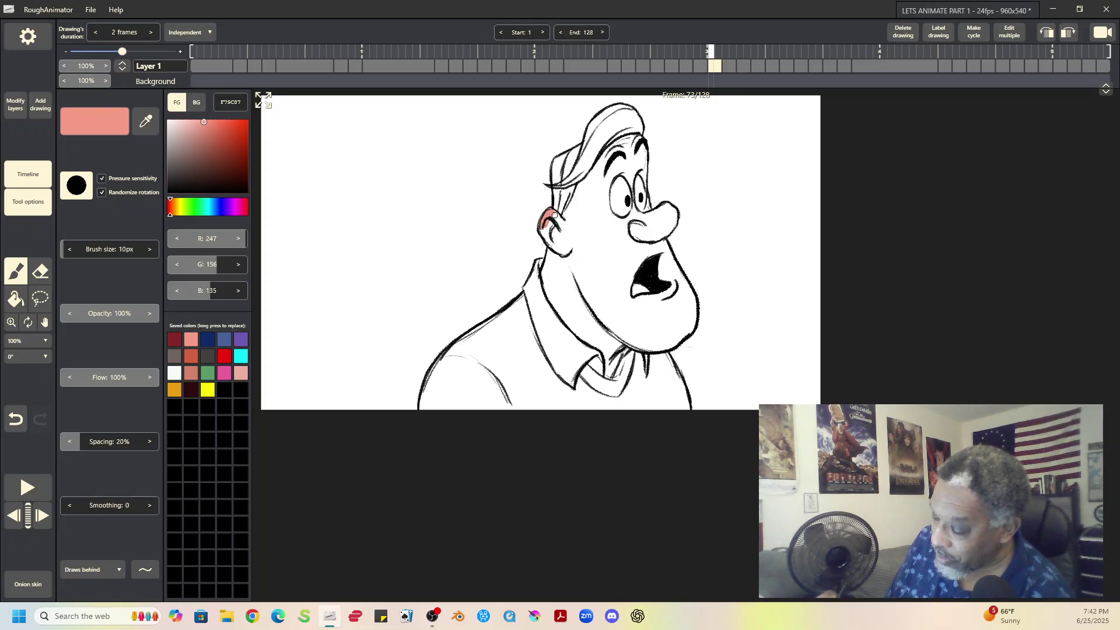
pyautogui.moveTo(559, 219)
pyautogui.mouseDown()
pyautogui.moveTo(546, 225)
pyautogui.moveTo(549, 243)
pyautogui.moveTo(552, 218)
pyautogui.moveTo(578, 188)
pyautogui.moveTo(565, 214)
pyautogui.mouseUp()
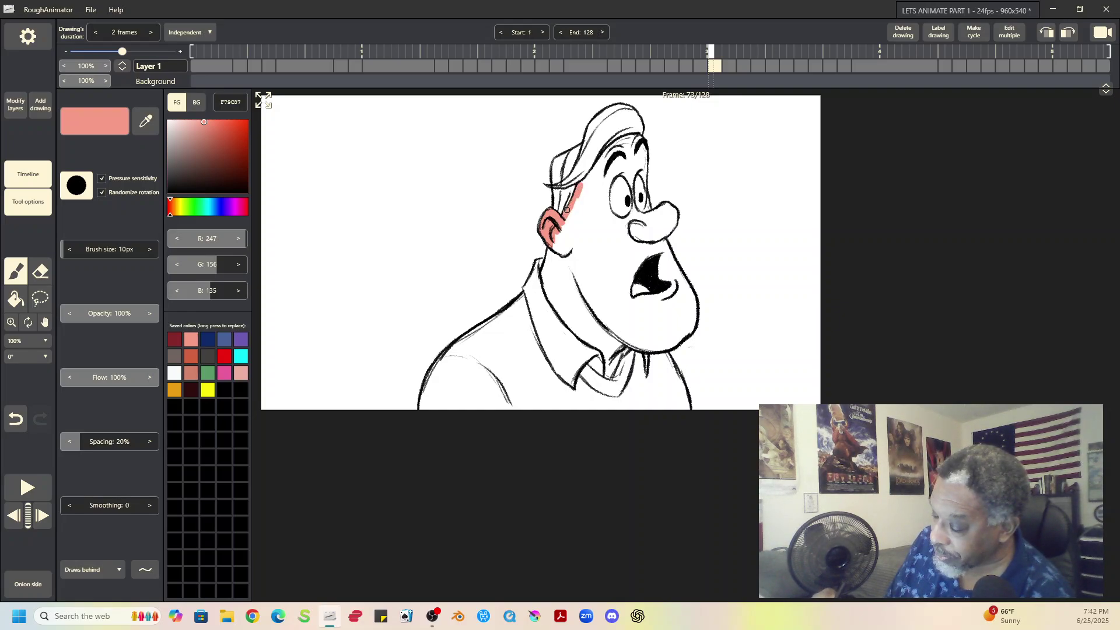
pyautogui.moveTo(551, 261)
pyautogui.mouseDown()
pyautogui.moveTo(546, 251)
pyautogui.moveTo(549, 289)
pyautogui.moveTo(541, 276)
pyautogui.mouseUp()
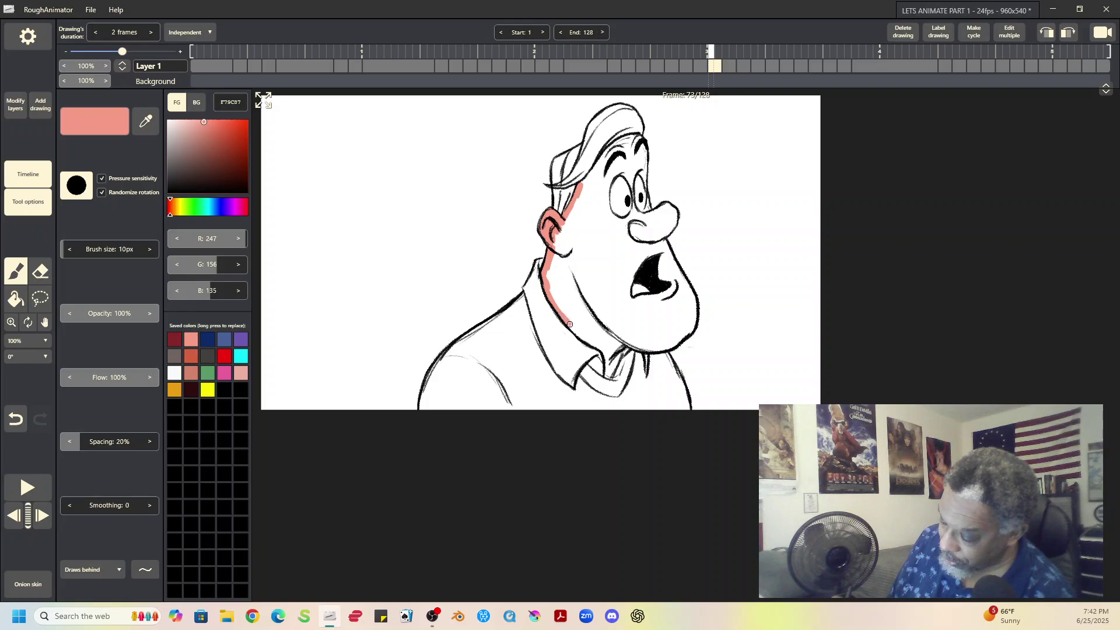
pyautogui.moveTo(602, 349); pyautogui.dragTo(609, 363)
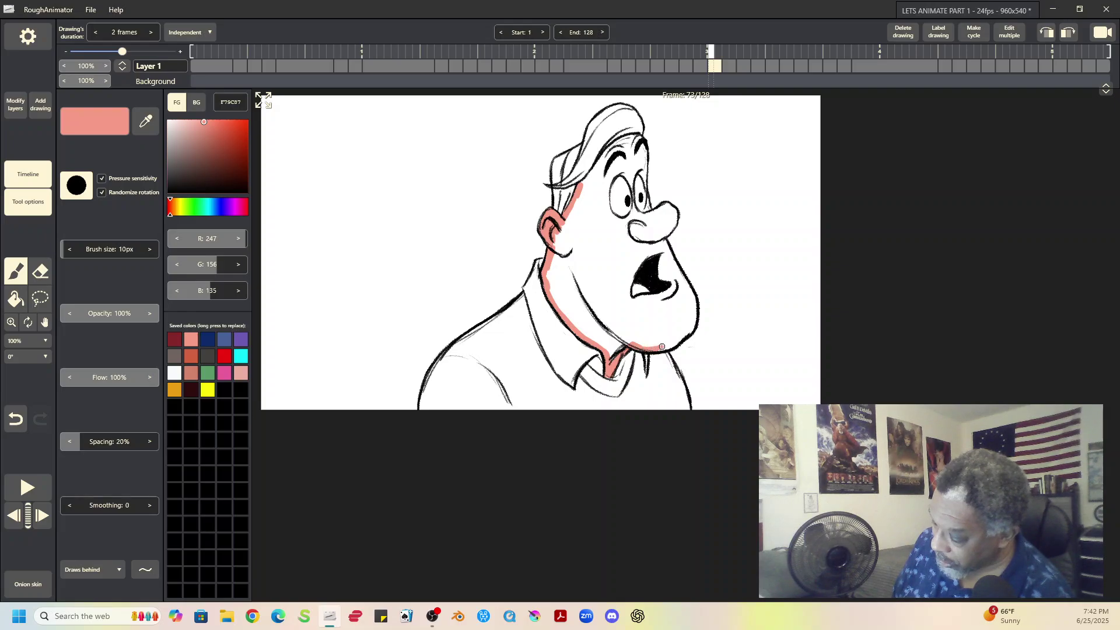
pyautogui.moveTo(665, 348); pyautogui.dragTo(677, 340)
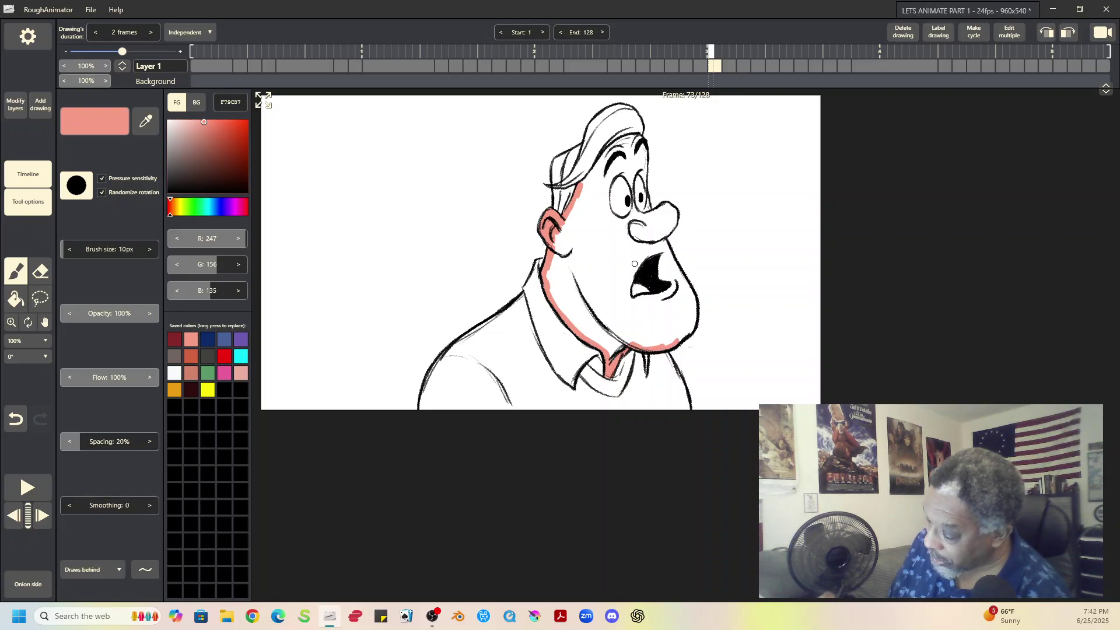
# - Brush a skin-coloured border around the open mouth and along the front of the cheek and chin on frame 73
pyautogui.moveTo(635, 264); pyautogui.dragTo(634, 272)
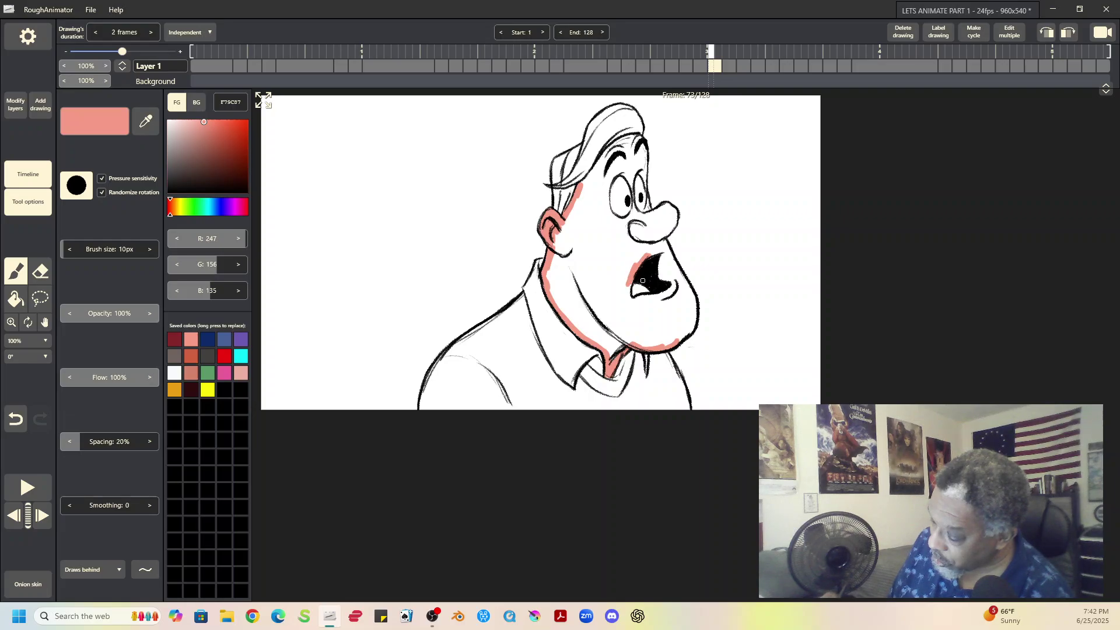
pyautogui.moveTo(649, 263)
pyautogui.mouseDown()
pyautogui.moveTo(661, 294)
pyautogui.moveTo(625, 302)
pyautogui.moveTo(629, 278)
pyautogui.moveTo(631, 302)
pyautogui.moveTo(665, 299)
pyautogui.moveTo(661, 268)
pyautogui.mouseUp()
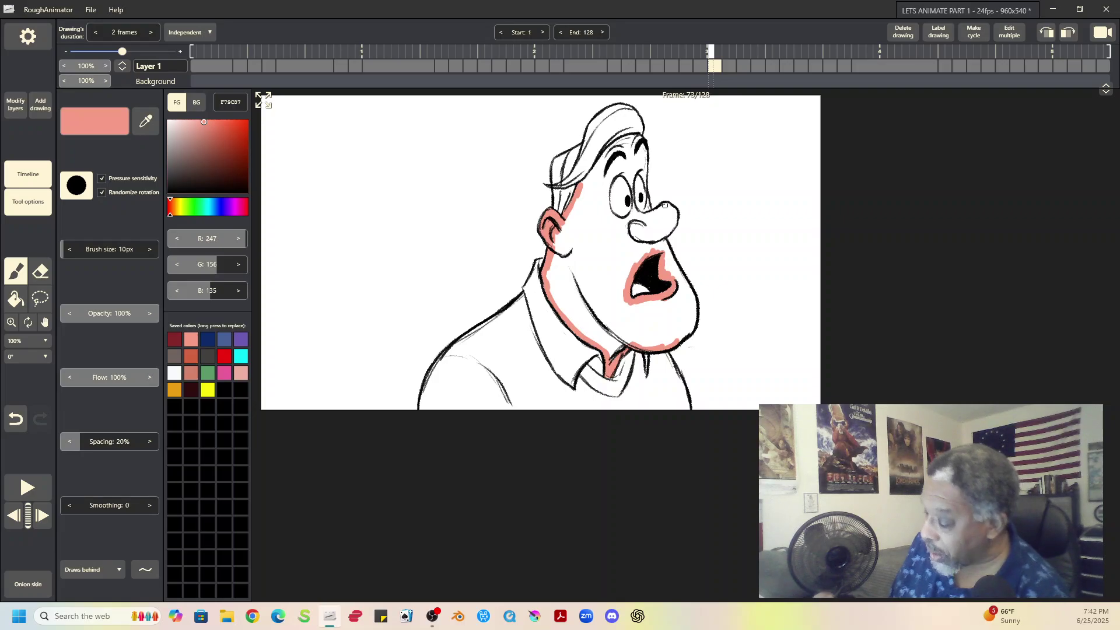
pyautogui.moveTo(689, 319); pyautogui.dragTo(680, 338)
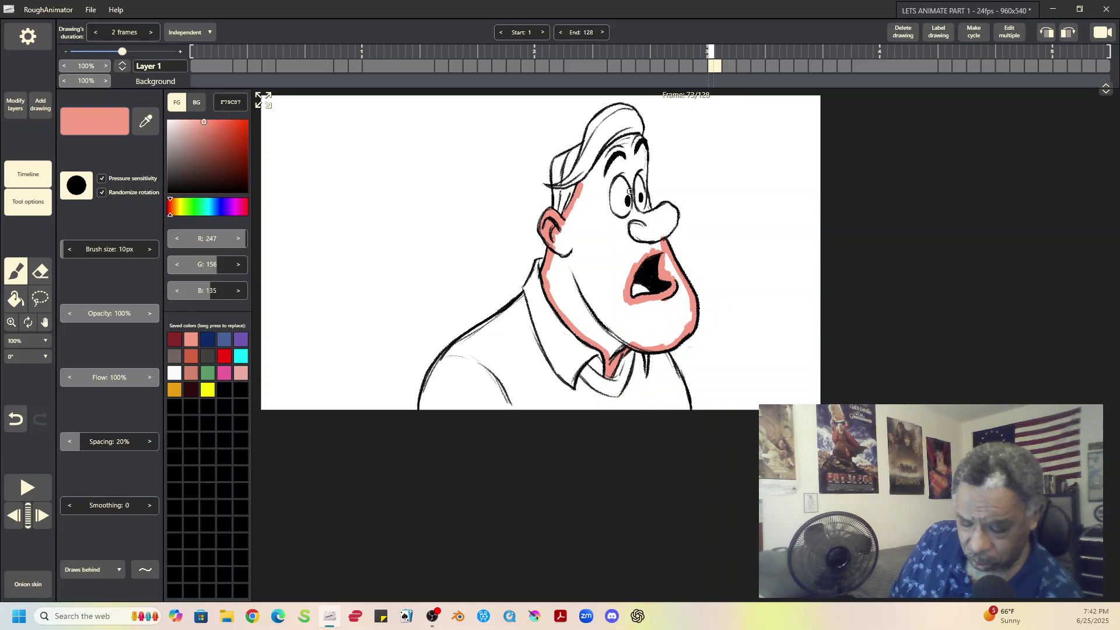
# - Brush the skin-coloured border along the hairline and forehead, around both eyes and along the top of the nose on frame 73
pyautogui.click(44, 341)
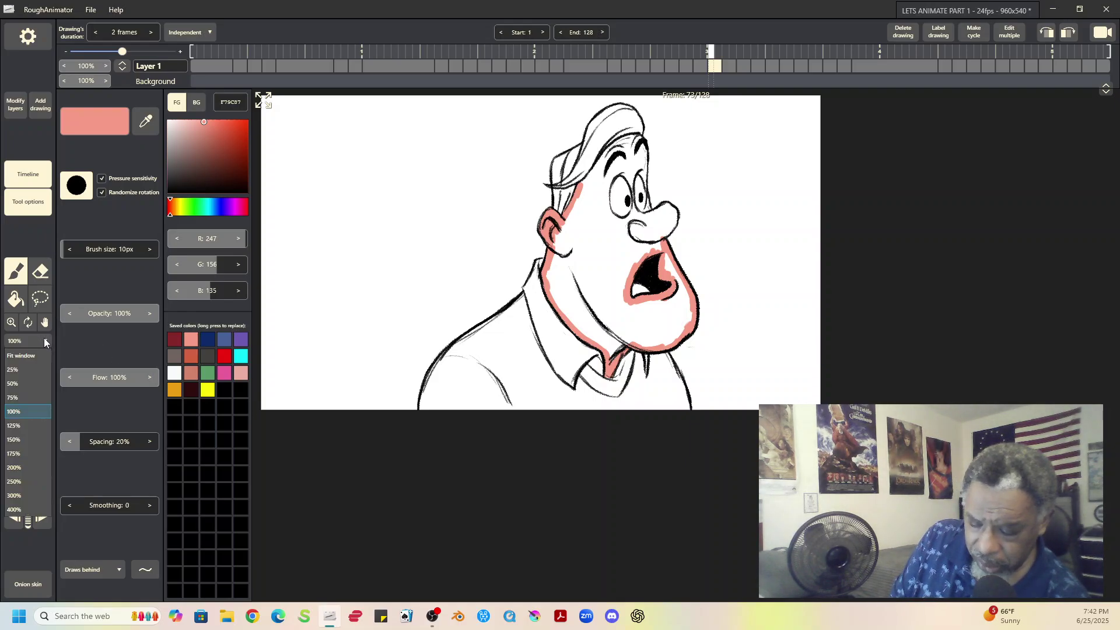
pyautogui.click(37, 355)
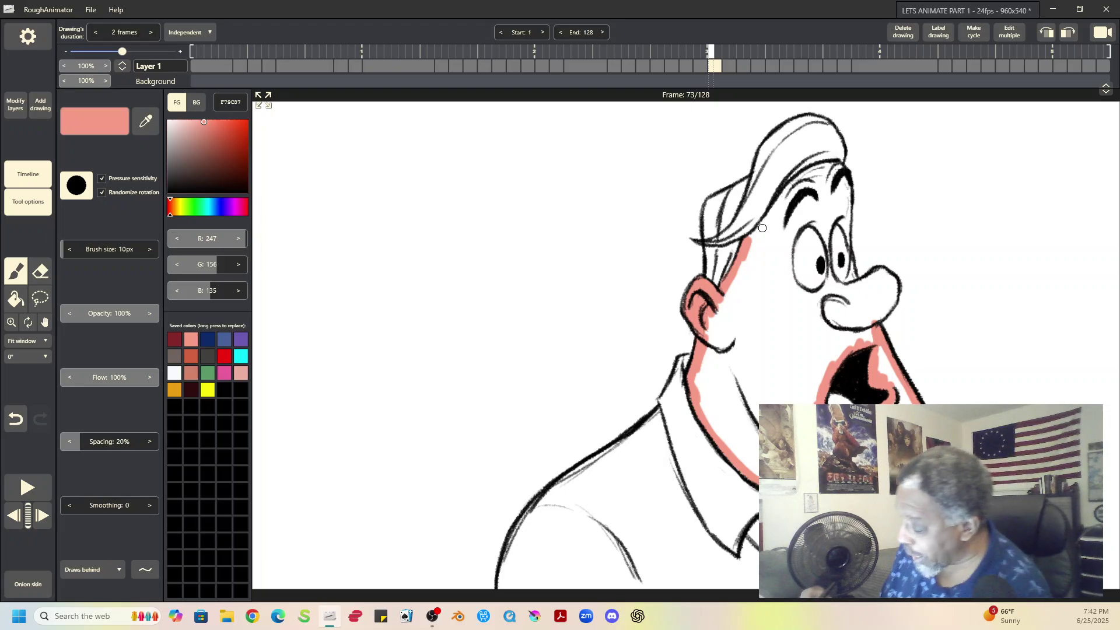
pyautogui.moveTo(768, 227); pyautogui.dragTo(755, 233)
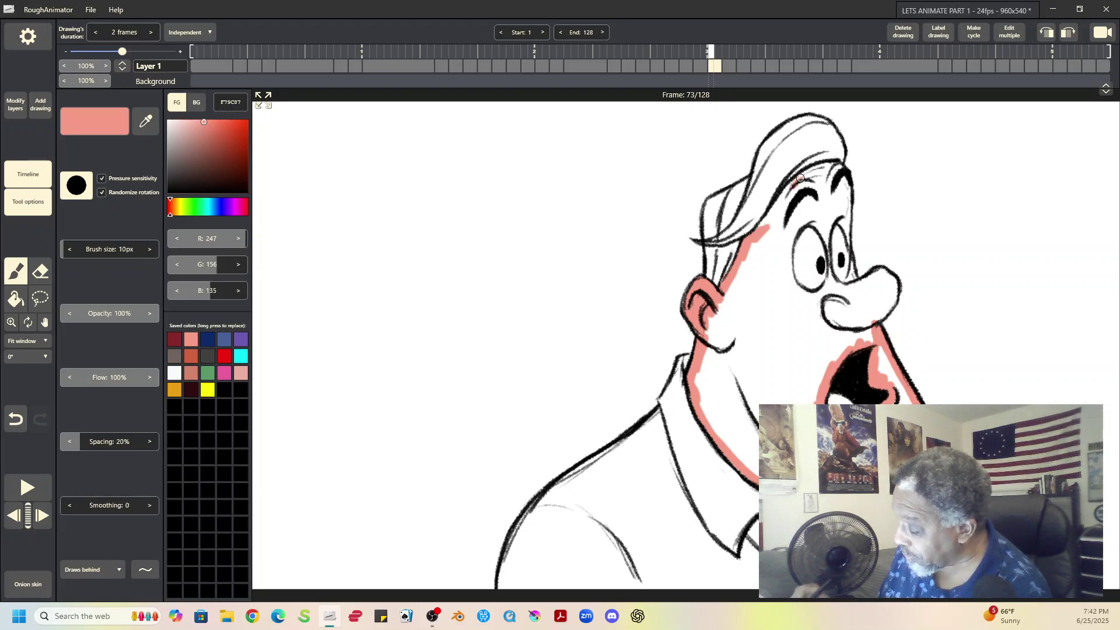
pyautogui.moveTo(802, 176)
pyautogui.mouseDown()
pyautogui.moveTo(766, 218)
pyautogui.moveTo(816, 170)
pyautogui.moveTo(801, 175)
pyautogui.moveTo(834, 168)
pyautogui.moveTo(845, 188)
pyautogui.moveTo(839, 221)
pyautogui.mouseUp()
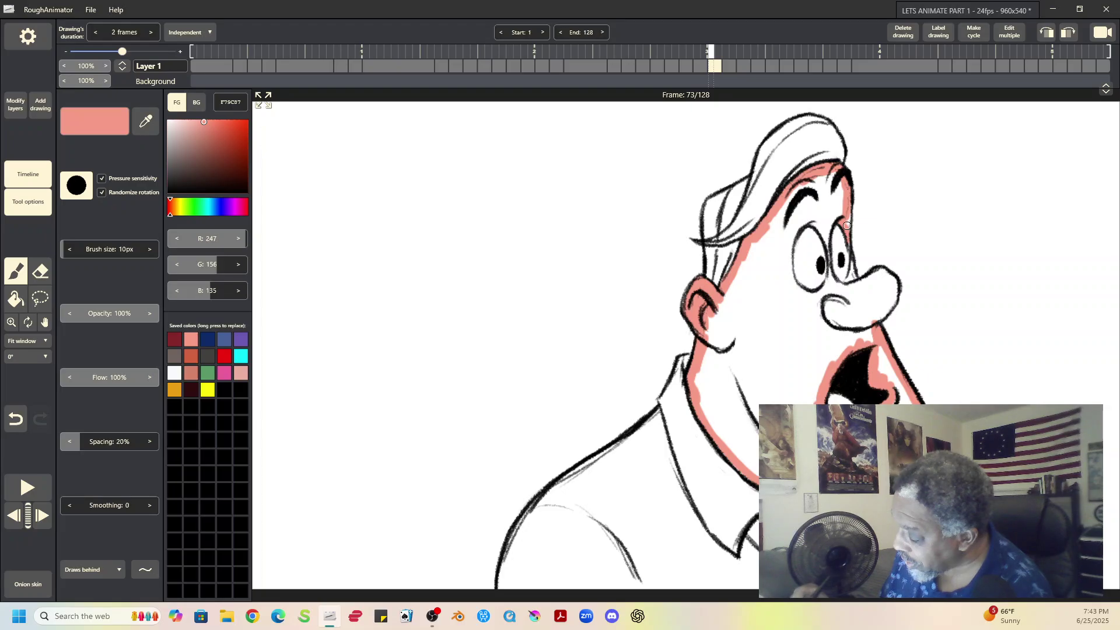
pyautogui.moveTo(809, 222); pyautogui.dragTo(824, 240)
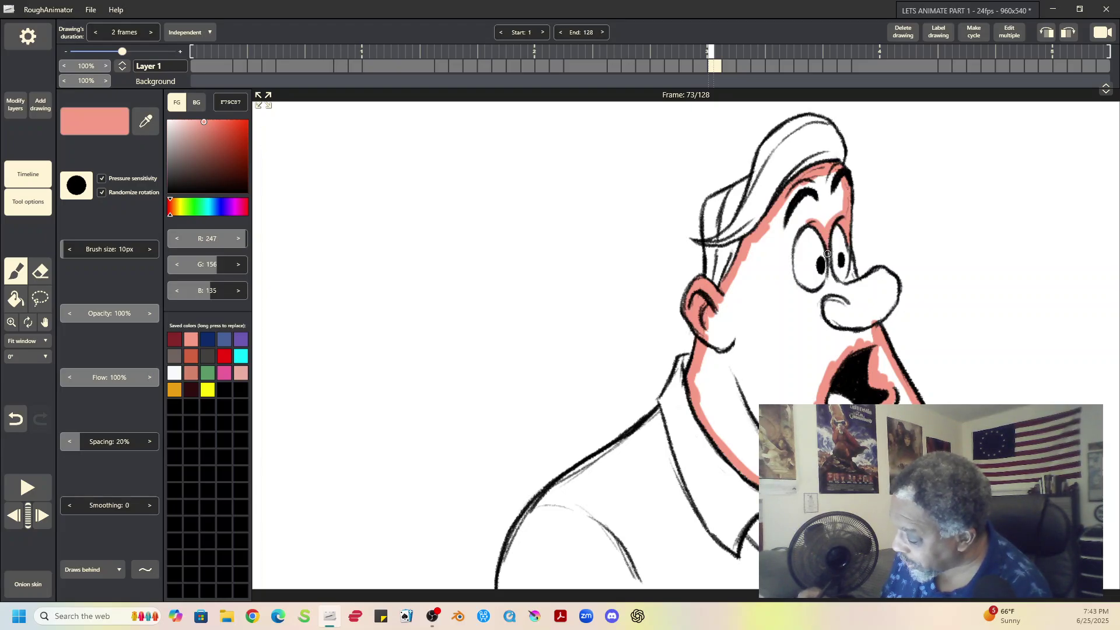
pyautogui.moveTo(828, 285)
pyautogui.mouseDown()
pyautogui.moveTo(852, 272)
pyautogui.moveTo(847, 288)
pyautogui.moveTo(852, 266)
pyautogui.moveTo(855, 282)
pyautogui.moveTo(826, 294)
pyautogui.moveTo(885, 275)
pyautogui.moveTo(871, 275)
pyautogui.moveTo(891, 280)
pyautogui.moveTo(895, 295)
pyautogui.moveTo(890, 287)
pyautogui.moveTo(873, 321)
pyautogui.moveTo(889, 295)
pyautogui.mouseUp()
pyautogui.moveTo(808, 223)
pyautogui.mouseDown()
pyautogui.moveTo(801, 221)
pyautogui.moveTo(794, 229)
pyautogui.moveTo(824, 226)
pyautogui.moveTo(786, 247)
pyautogui.moveTo(788, 277)
pyautogui.moveTo(788, 259)
pyautogui.moveTo(804, 288)
pyautogui.moveTo(794, 293)
pyautogui.moveTo(787, 271)
pyautogui.moveTo(816, 295)
pyautogui.moveTo(838, 270)
pyautogui.mouseUp()
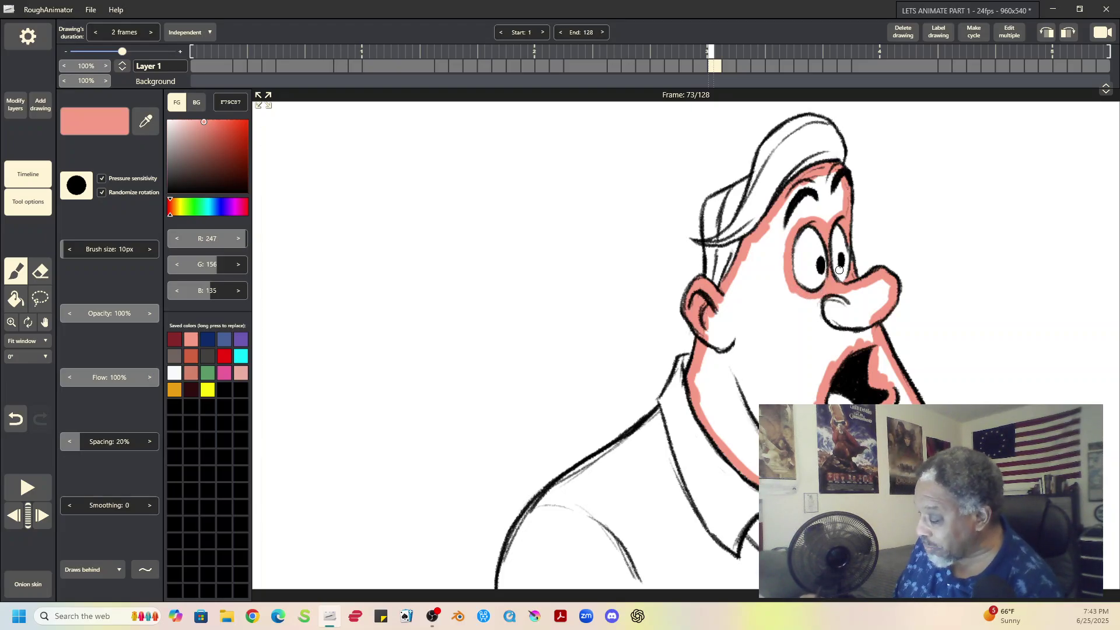
# - Fill the bordered face and nose on frame 73 with the skin colour behind the lines, and return to the brush
pyautogui.click(16, 298)
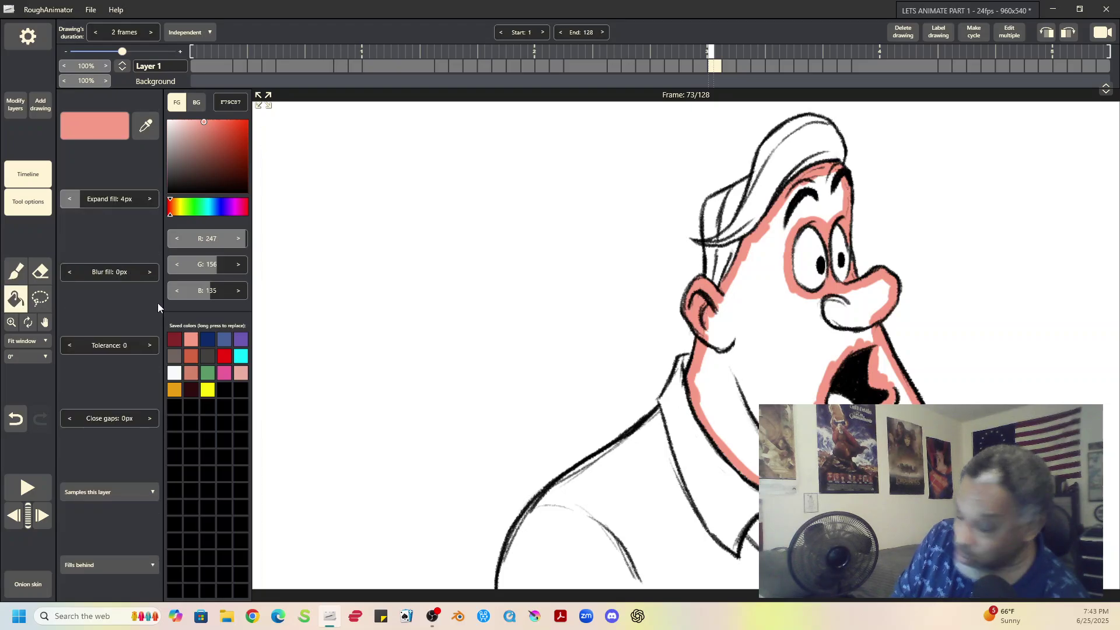
pyautogui.click(761, 330)
pyautogui.click(883, 288)
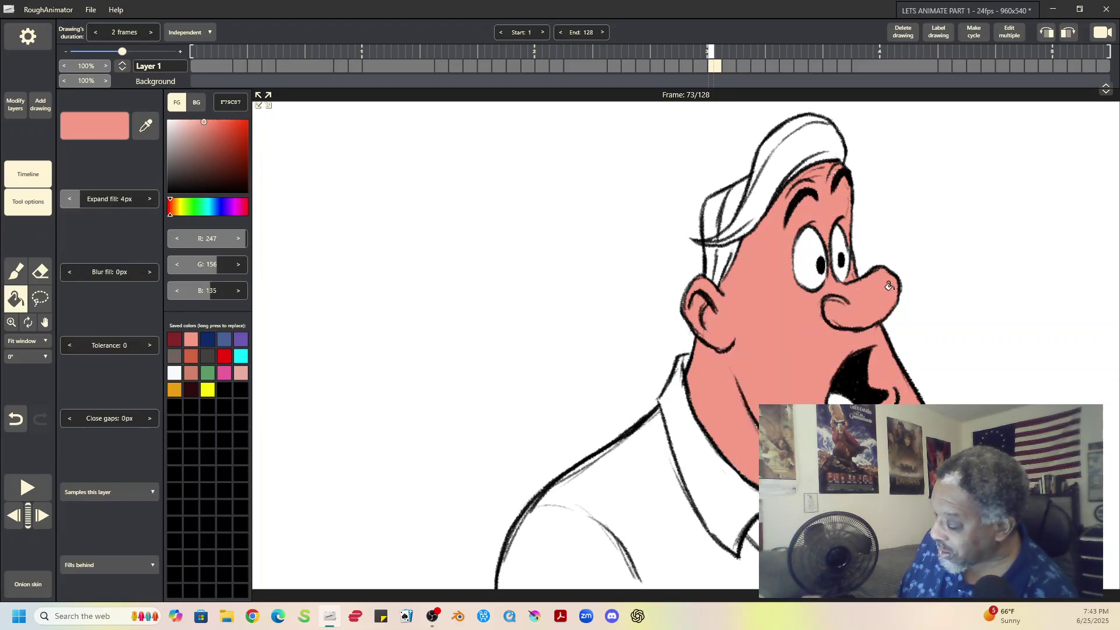
pyautogui.click(16, 271)
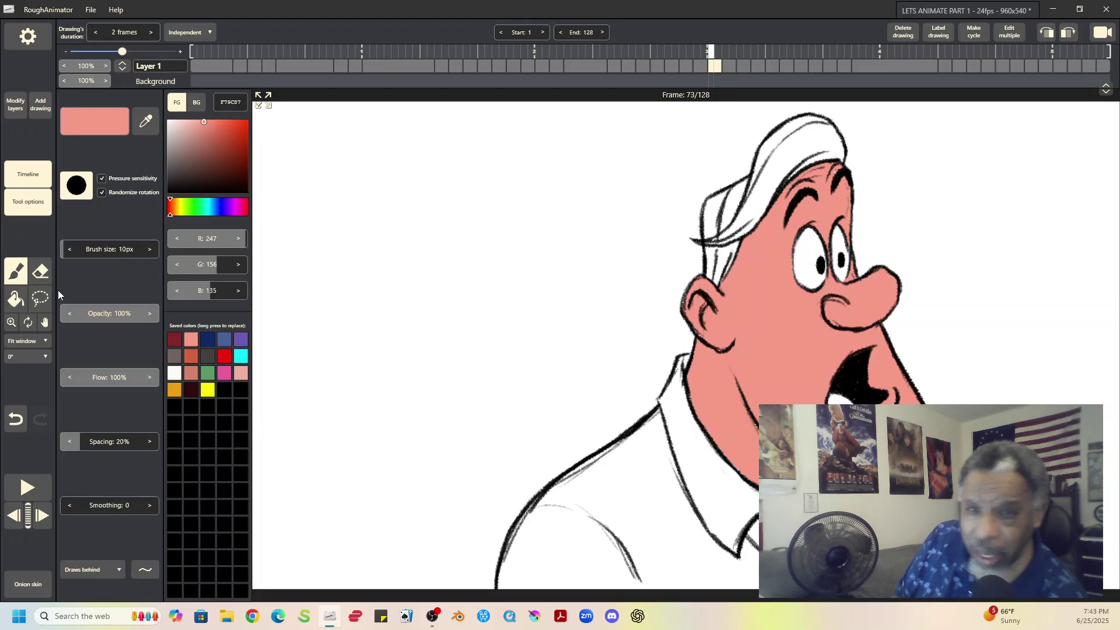
# - View the whole frame 73 drawing at 100% and play back the animation to review the colouring
pyautogui.click(46, 342)
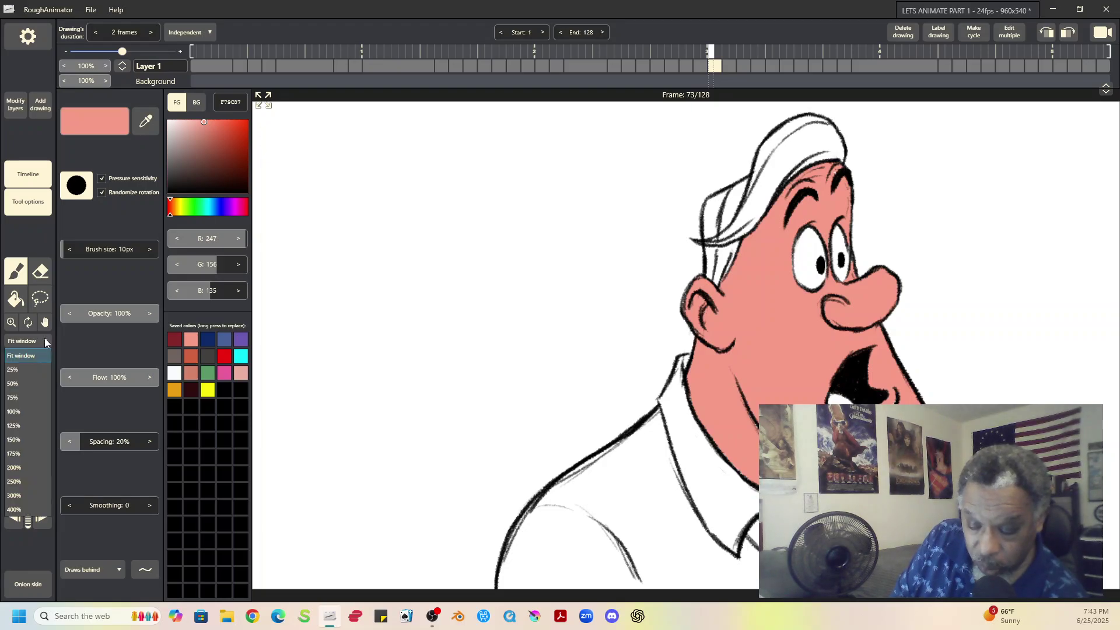
pyautogui.click(26, 411)
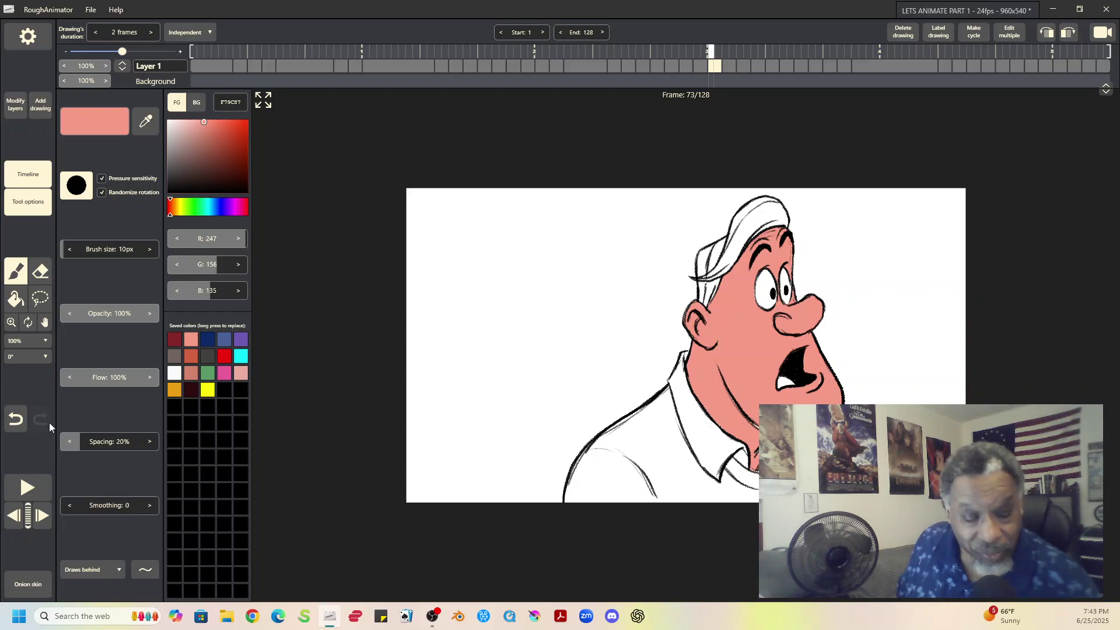
pyautogui.press('h')
pyautogui.moveTo(904, 367)
pyautogui.mouseDown()
pyautogui.moveTo(808, 279)
pyautogui.moveTo(752, 270)
pyautogui.mouseUp()
pyautogui.press('b')
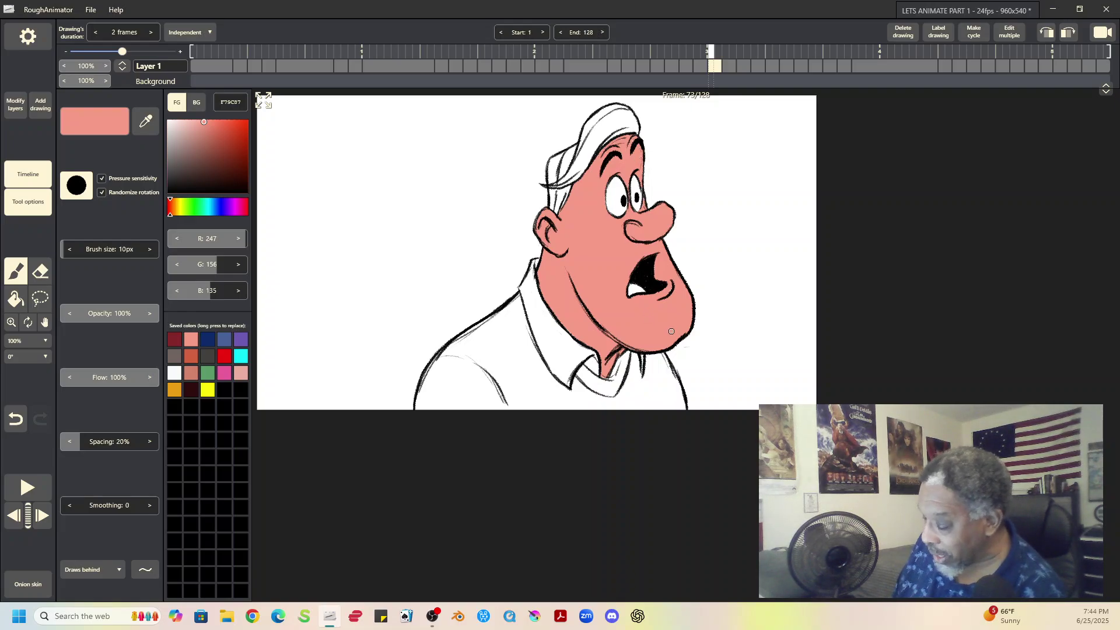
pyautogui.click(27, 487)
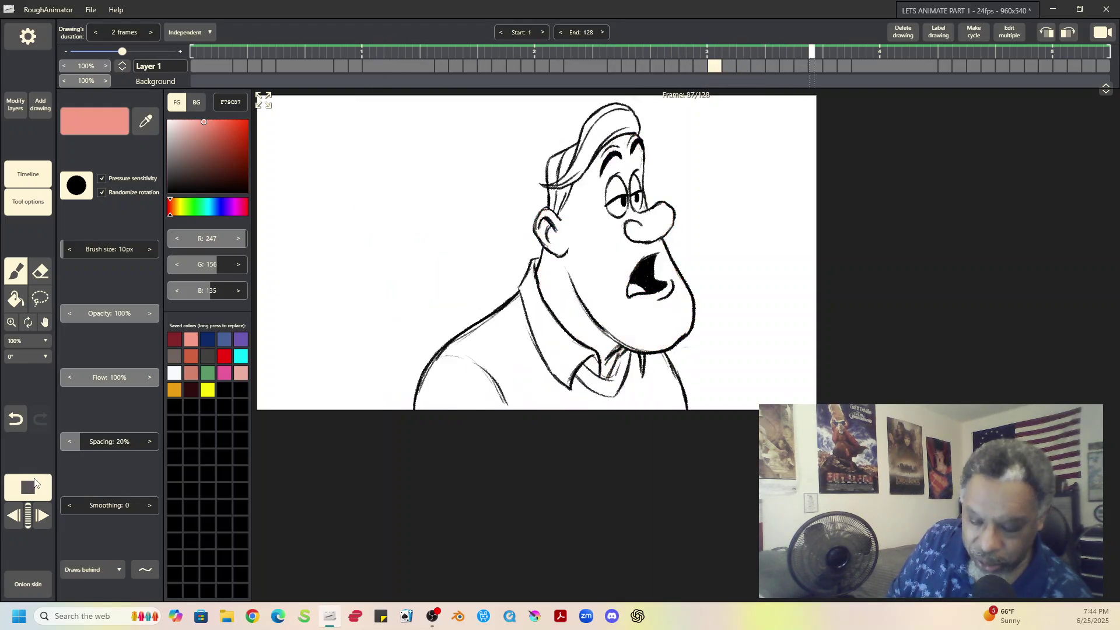
pyautogui.click(27, 487)
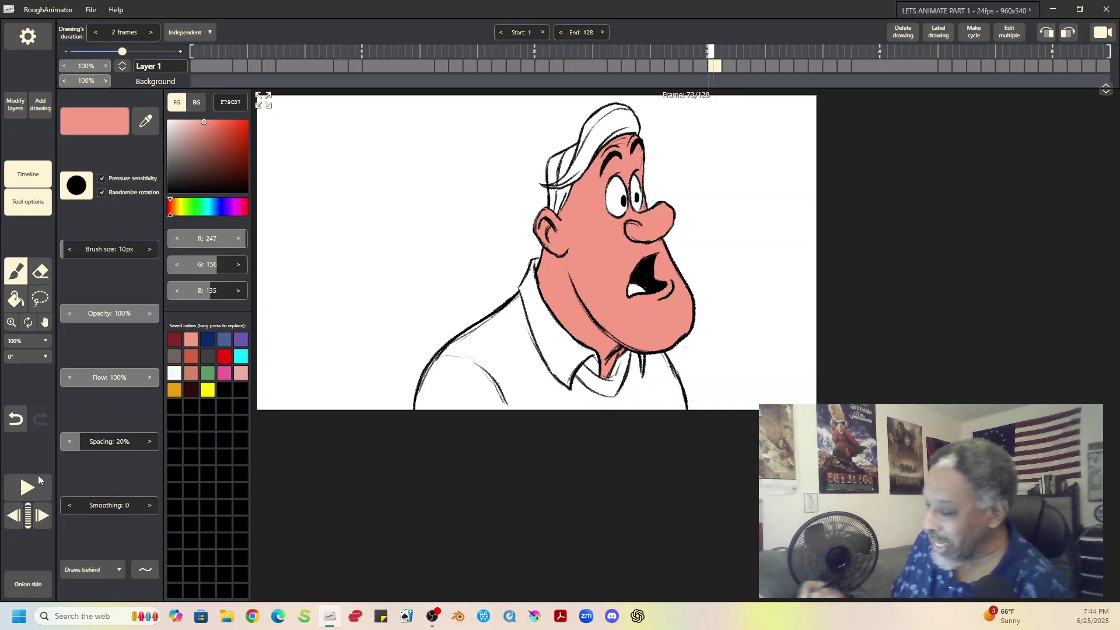
# - On the frame 75 drawing, brush skin colour along the top of the ear, the sideburn edge, the hairline and the forehead
pyautogui.click(729, 65)
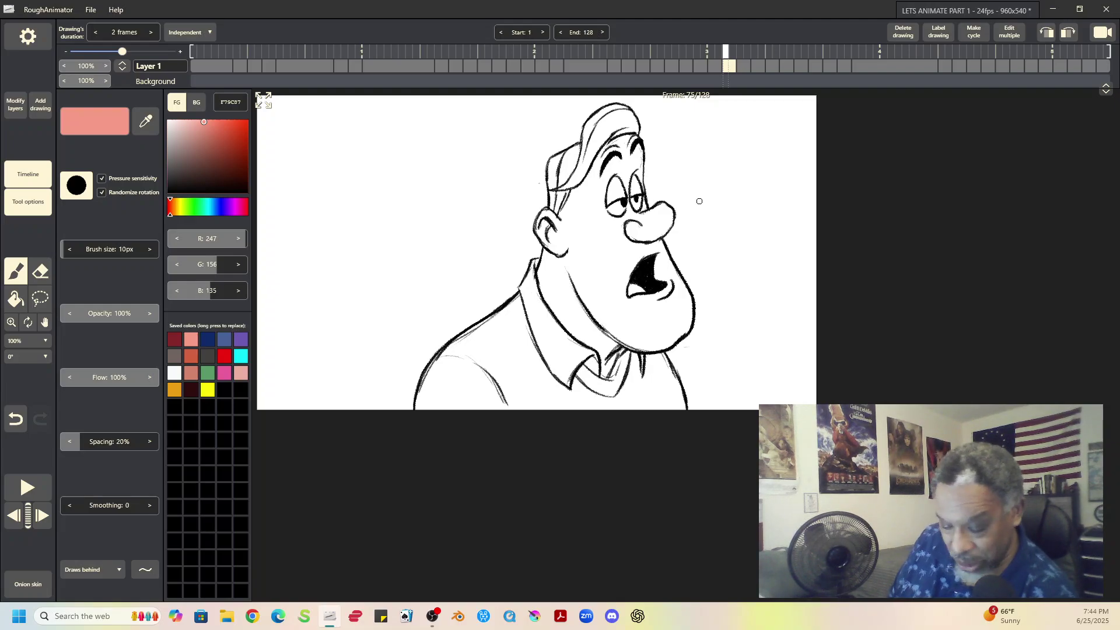
pyautogui.click(43, 340)
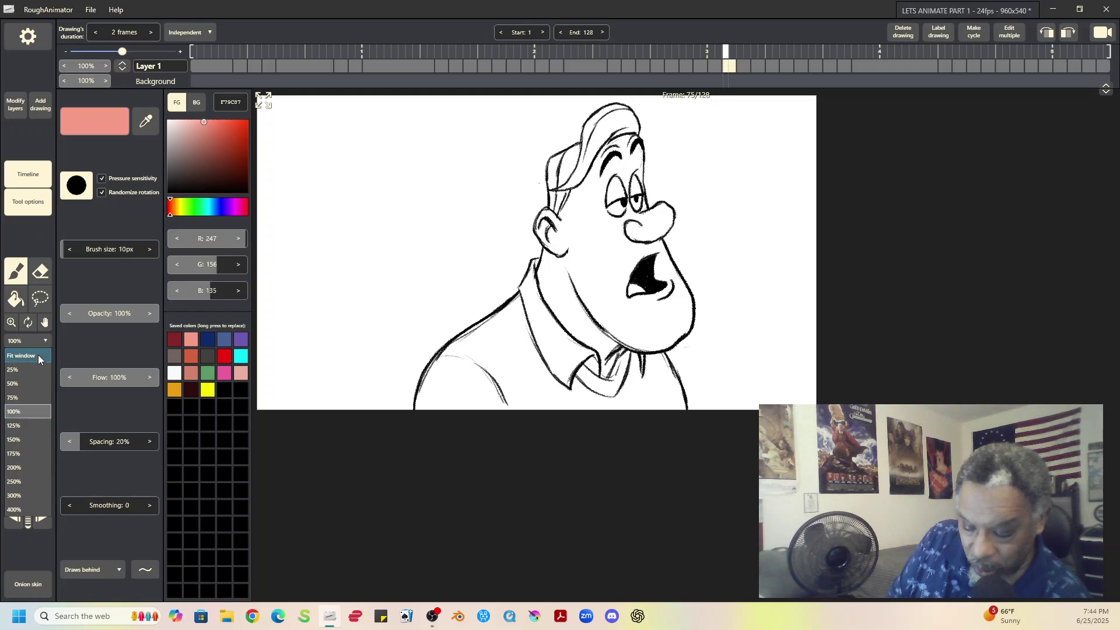
pyautogui.click(39, 356)
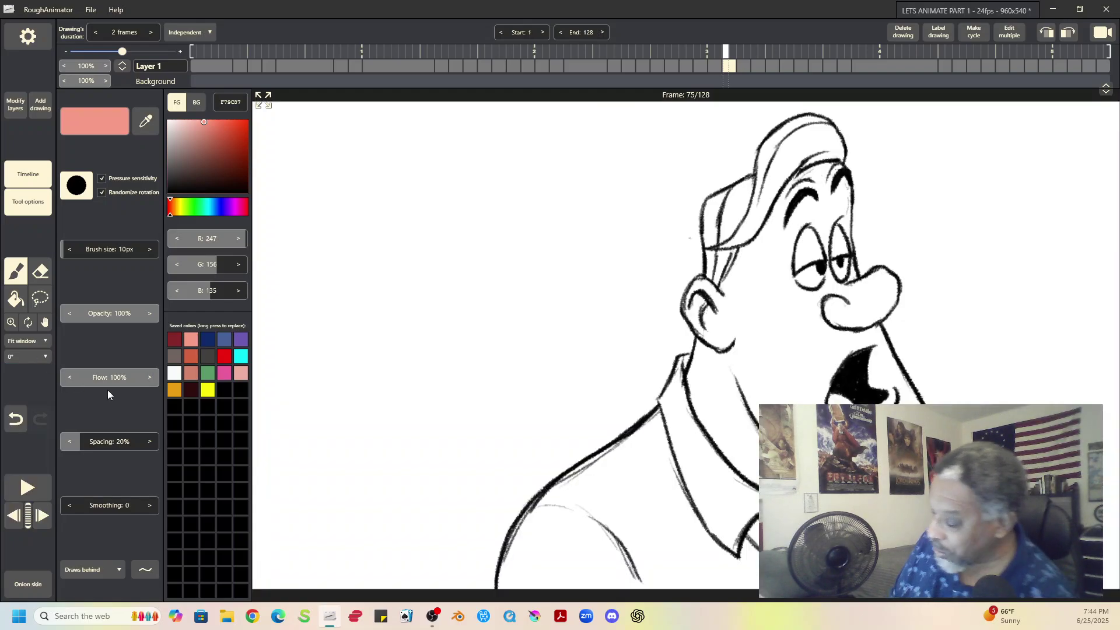
pyautogui.moveTo(701, 287)
pyautogui.mouseDown()
pyautogui.moveTo(687, 300)
pyautogui.moveTo(701, 278)
pyautogui.moveTo(723, 299)
pyautogui.moveTo(743, 248)
pyautogui.moveTo(721, 288)
pyautogui.mouseUp()
pyautogui.moveTo(787, 183)
pyautogui.mouseDown()
pyautogui.moveTo(750, 251)
pyautogui.moveTo(779, 207)
pyautogui.mouseUp()
pyautogui.moveTo(820, 171)
pyautogui.mouseDown()
pyautogui.moveTo(792, 185)
pyautogui.moveTo(819, 167)
pyautogui.moveTo(846, 173)
pyautogui.mouseUp()
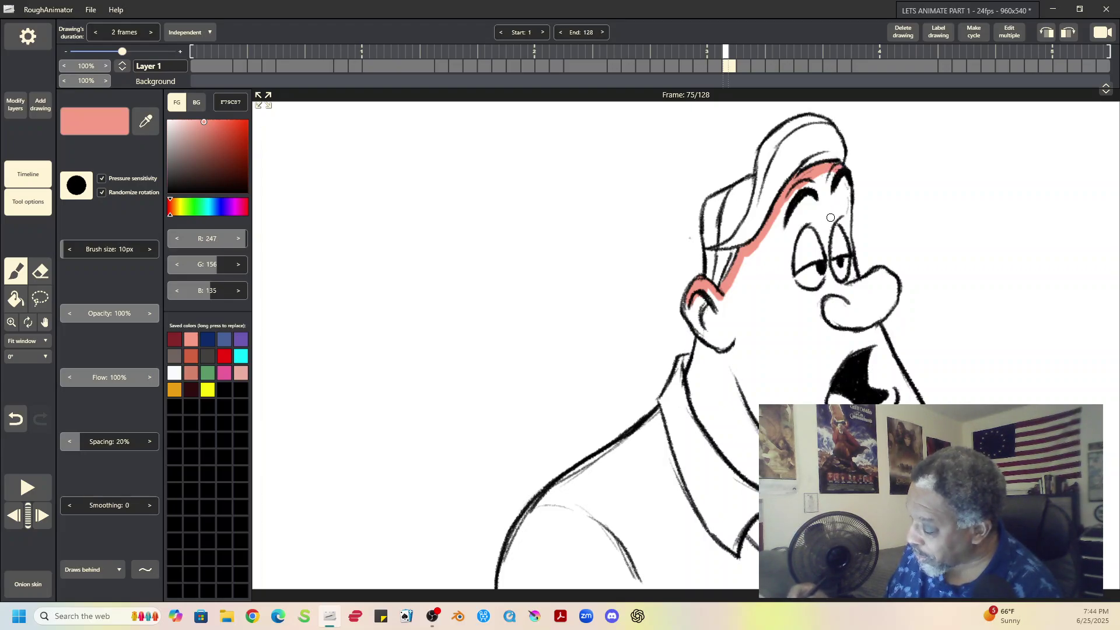
# - Brush skin colour along the lower eyelid edges, the front of the brow, under the eyes and around the nose on frame 75
pyautogui.moveTo(803, 261); pyautogui.dragTo(847, 250)
pyautogui.moveTo(845, 174); pyautogui.dragTo(849, 249)
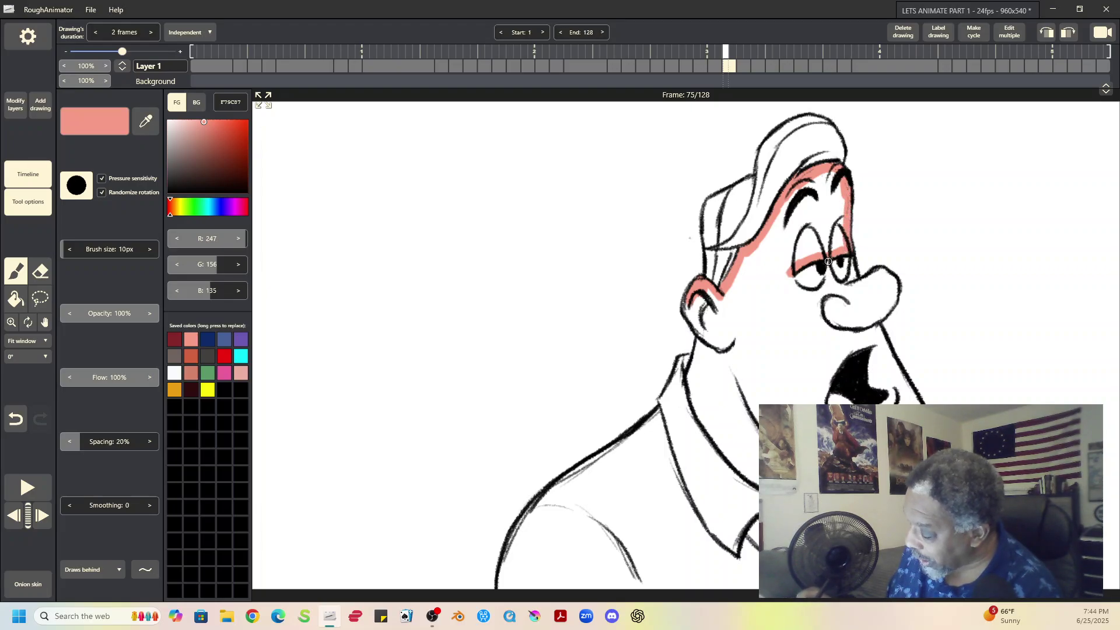
pyautogui.moveTo(793, 285)
pyautogui.mouseDown()
pyautogui.moveTo(816, 296)
pyautogui.moveTo(828, 273)
pyautogui.mouseUp()
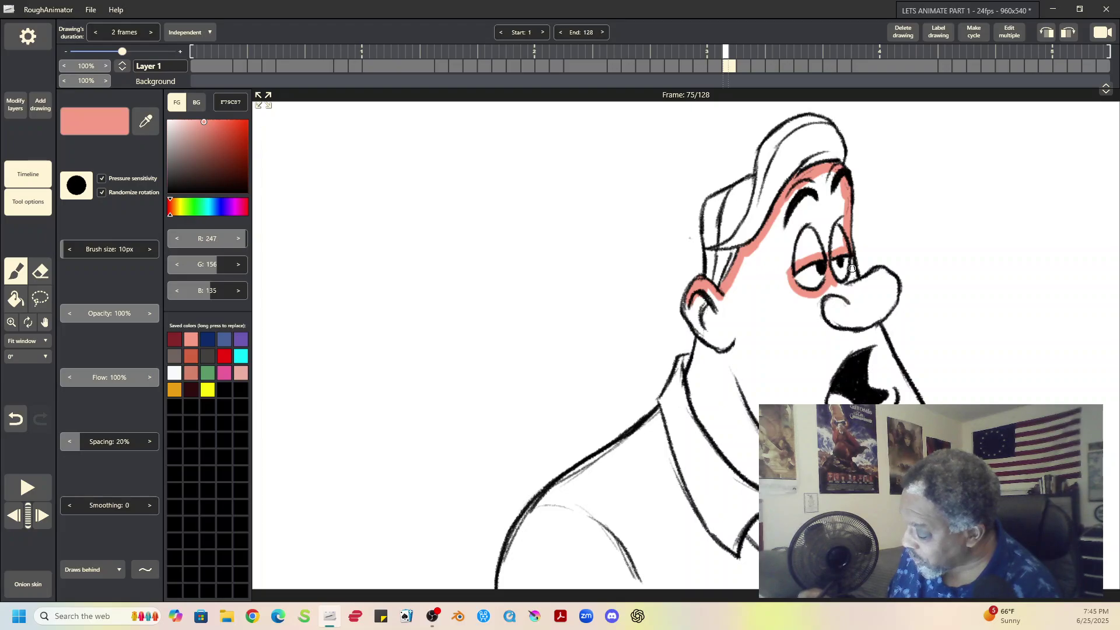
pyautogui.moveTo(852, 262)
pyautogui.mouseDown()
pyautogui.moveTo(838, 286)
pyautogui.moveTo(887, 278)
pyautogui.moveTo(873, 322)
pyautogui.moveTo(889, 306)
pyautogui.moveTo(889, 279)
pyautogui.moveTo(895, 288)
pyautogui.mouseUp()
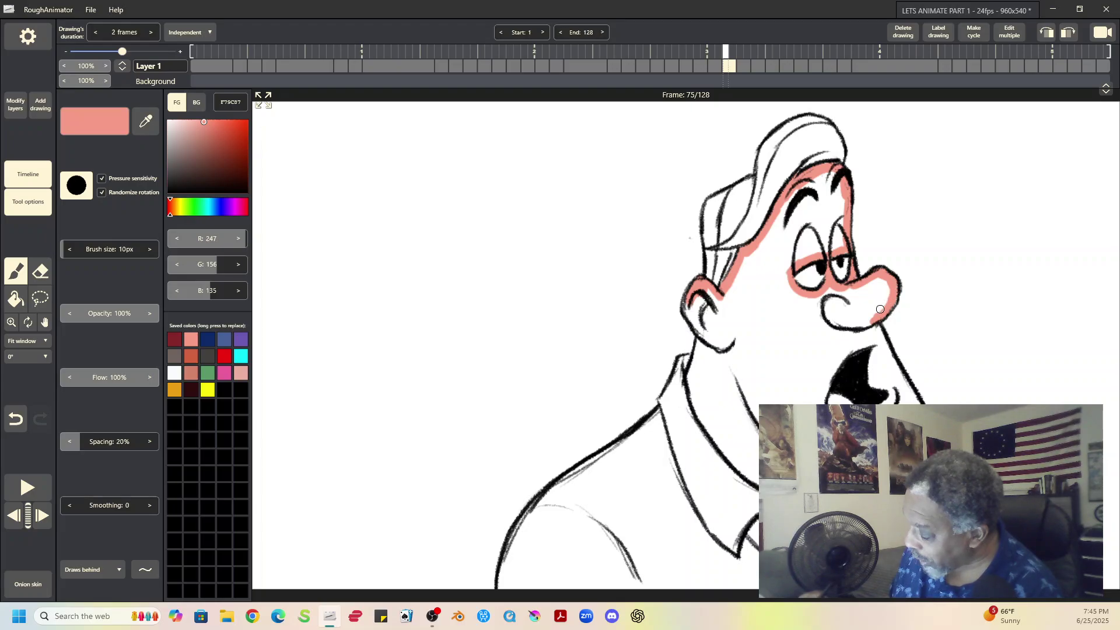
# - Brush the skin-coloured border around the open mouth, the front of the cheek, the ear and the back of the neck on frame 75
pyautogui.moveTo(850, 346); pyautogui.dragTo(820, 401)
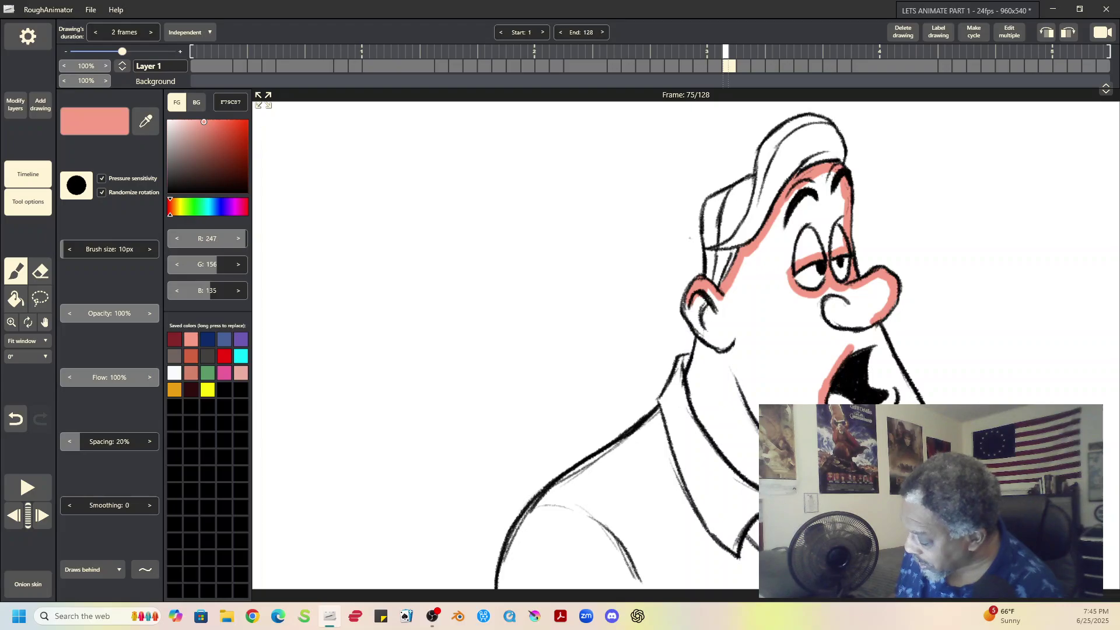
pyautogui.moveTo(847, 354)
pyautogui.mouseDown()
pyautogui.moveTo(867, 345)
pyautogui.moveTo(865, 387)
pyautogui.mouseUp()
pyautogui.moveTo(873, 341); pyautogui.dragTo(879, 332)
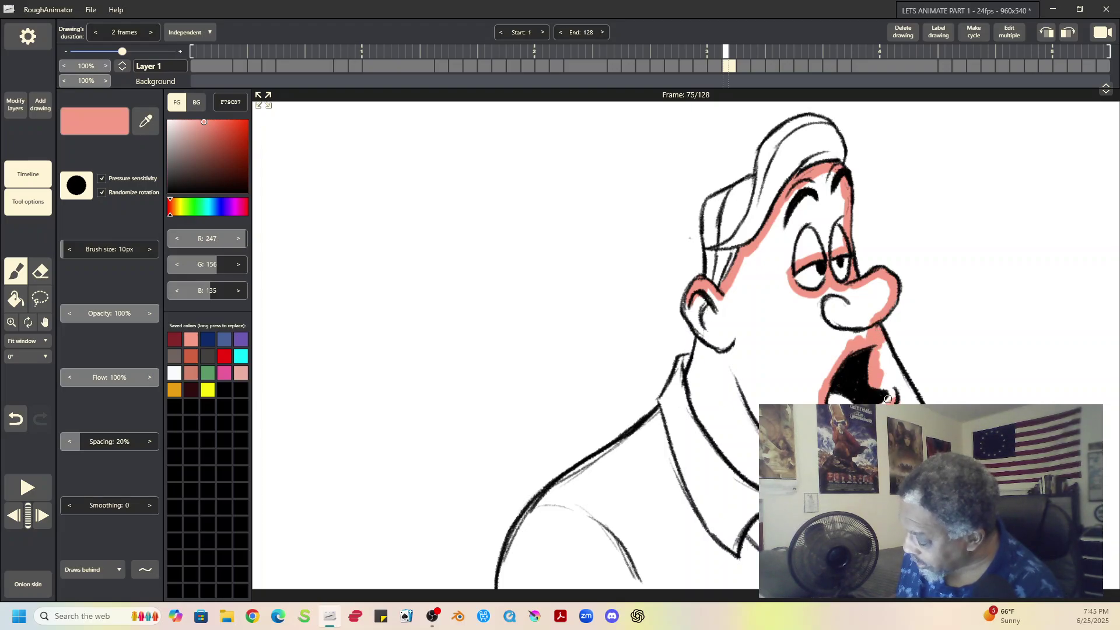
pyautogui.moveTo(884, 388)
pyautogui.mouseDown()
pyautogui.moveTo(881, 367)
pyautogui.moveTo(895, 397)
pyautogui.moveTo(884, 346)
pyautogui.mouseUp()
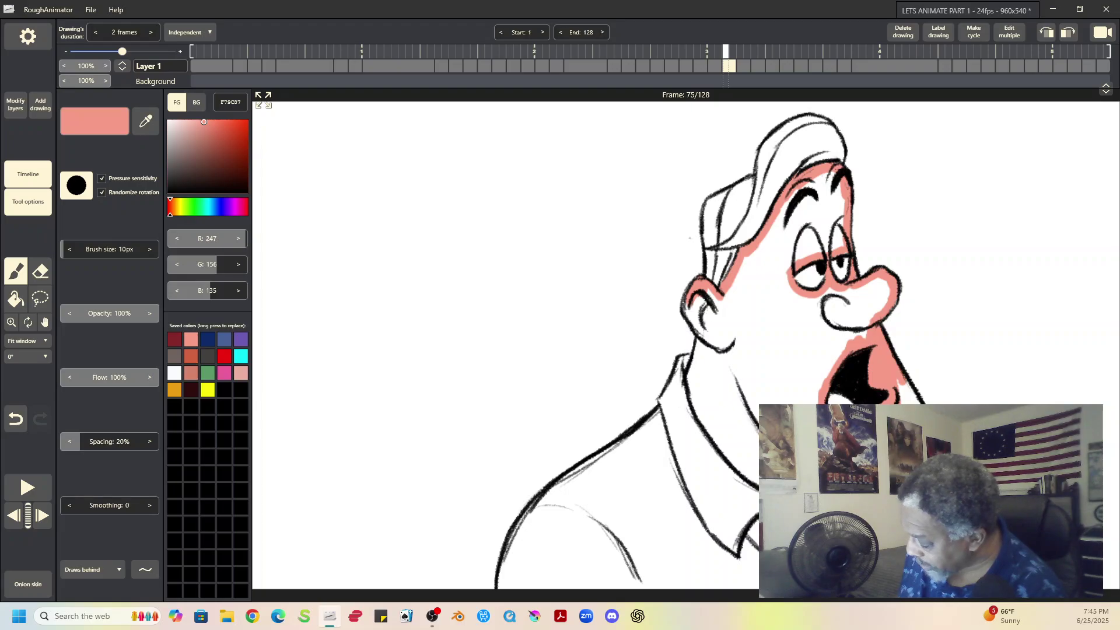
pyautogui.moveTo(914, 398)
pyautogui.mouseDown()
pyautogui.moveTo(896, 388)
pyautogui.moveTo(915, 402)
pyautogui.mouseUp()
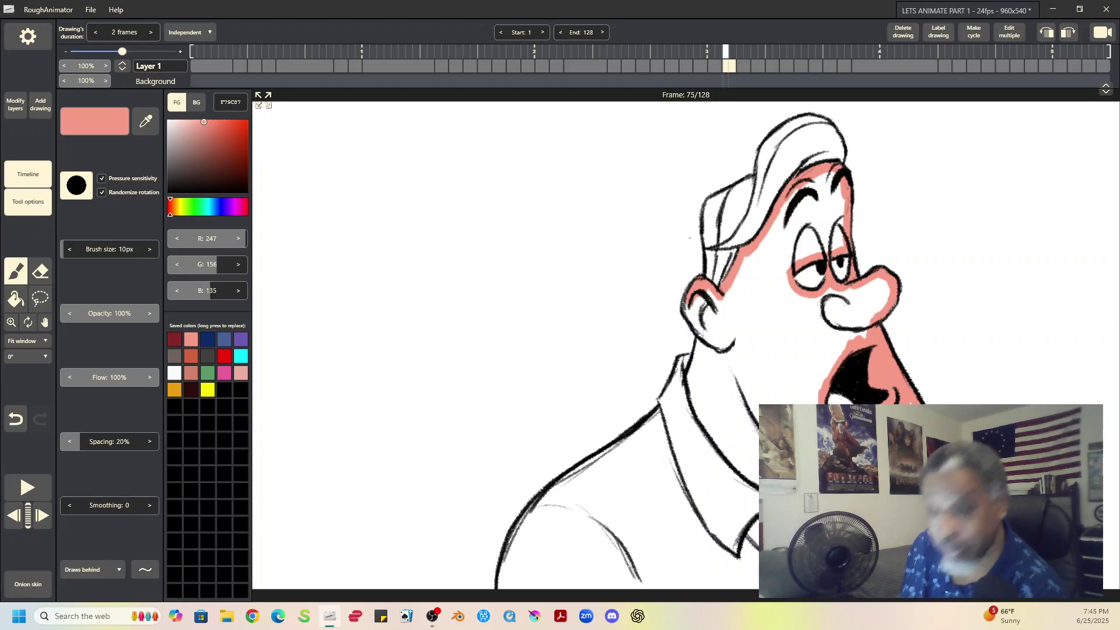
pyautogui.moveTo(700, 303)
pyautogui.mouseDown()
pyautogui.moveTo(686, 306)
pyautogui.moveTo(700, 412)
pyautogui.moveTo(754, 479)
pyautogui.mouseUp()
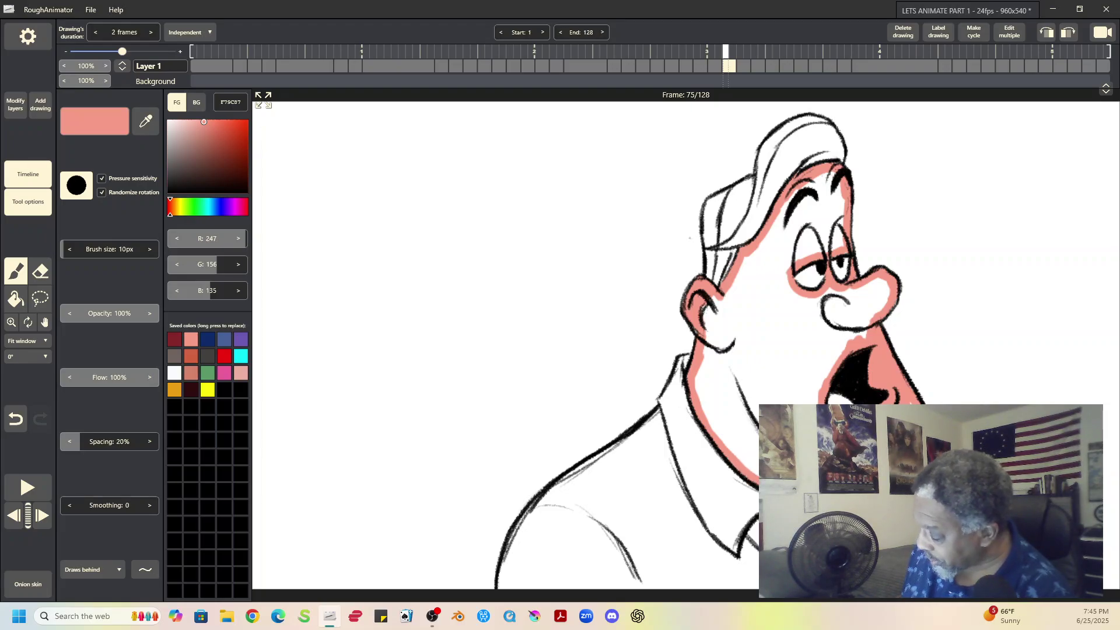
# - Fill the face, nose and both eyelids on frame 75 with the skin colour, and touch up the inside of the ear with the brush
pyautogui.click(16, 301)
pyautogui.click(796, 292)
pyautogui.click(862, 274)
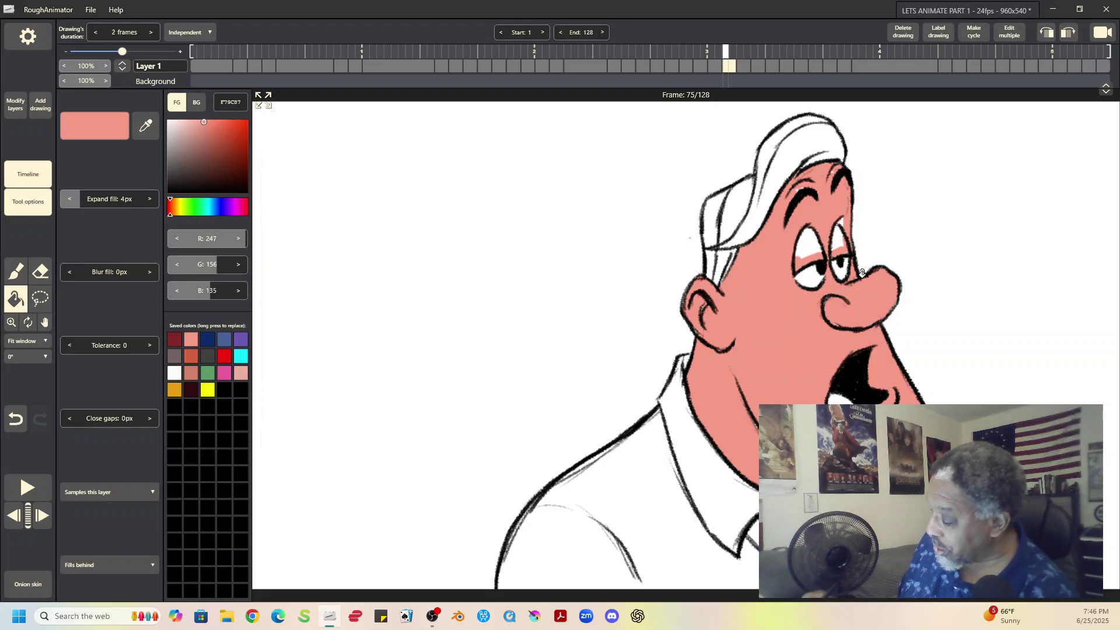
pyautogui.click(808, 242)
pyautogui.click(836, 236)
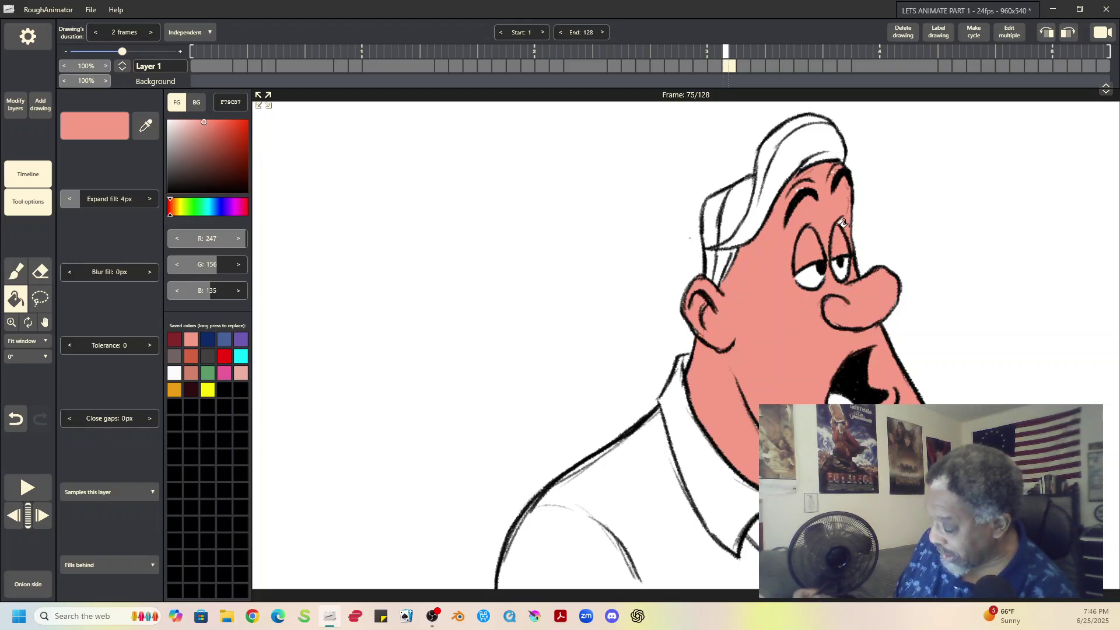
pyautogui.click(16, 271)
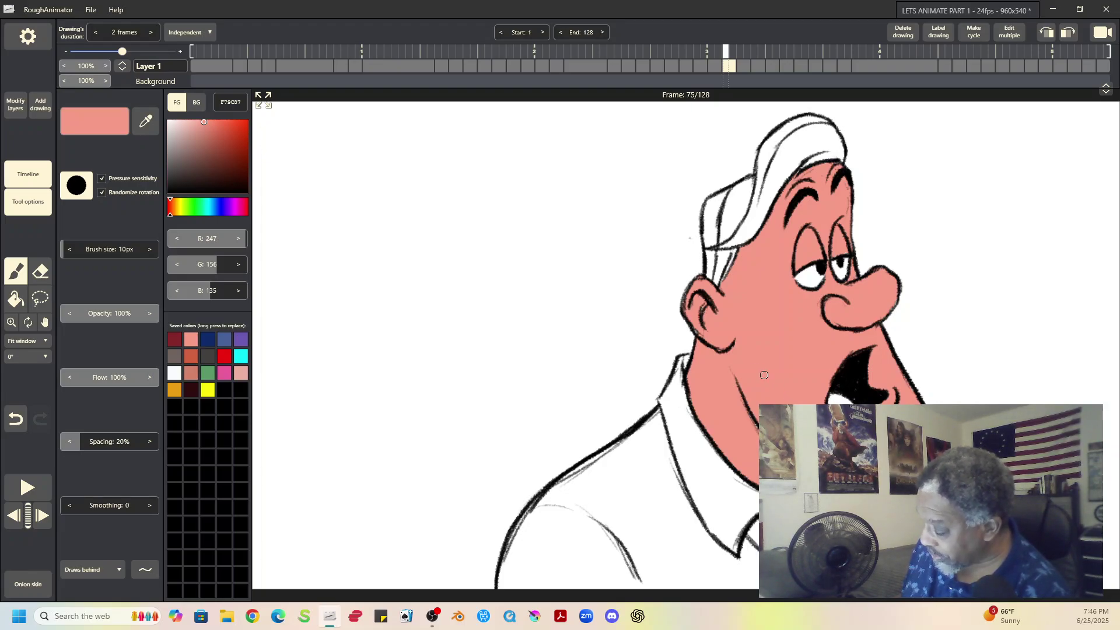
pyautogui.moveTo(712, 312); pyautogui.dragTo(719, 319)
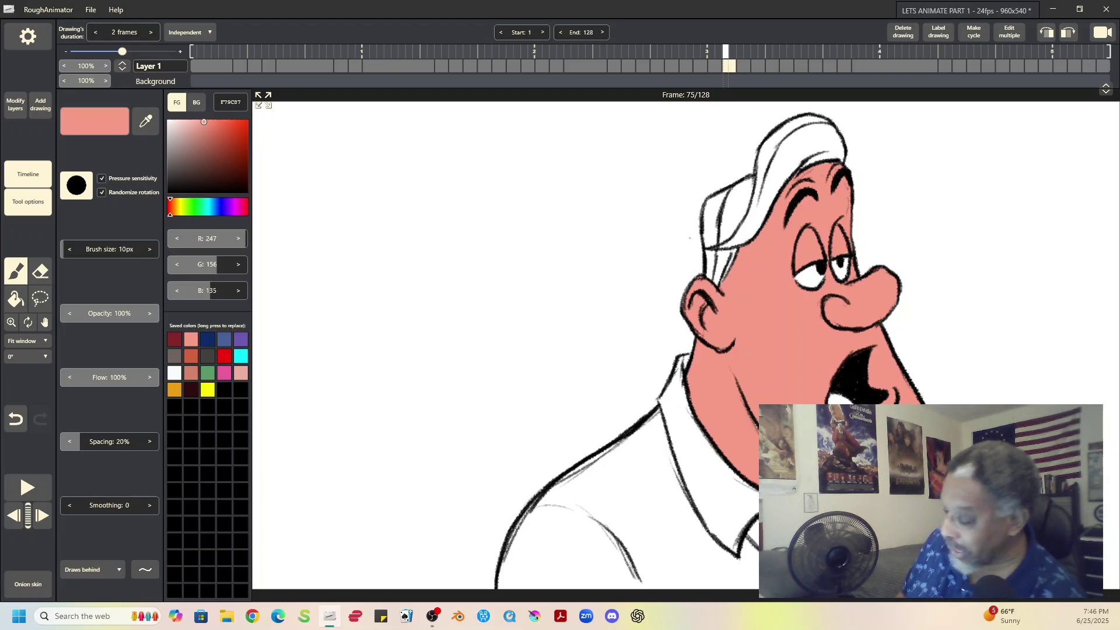
# - On the frame 71 drawing, colour the eye whites off-white and brush the tongue pink behind the line art
pyautogui.click(711, 66)
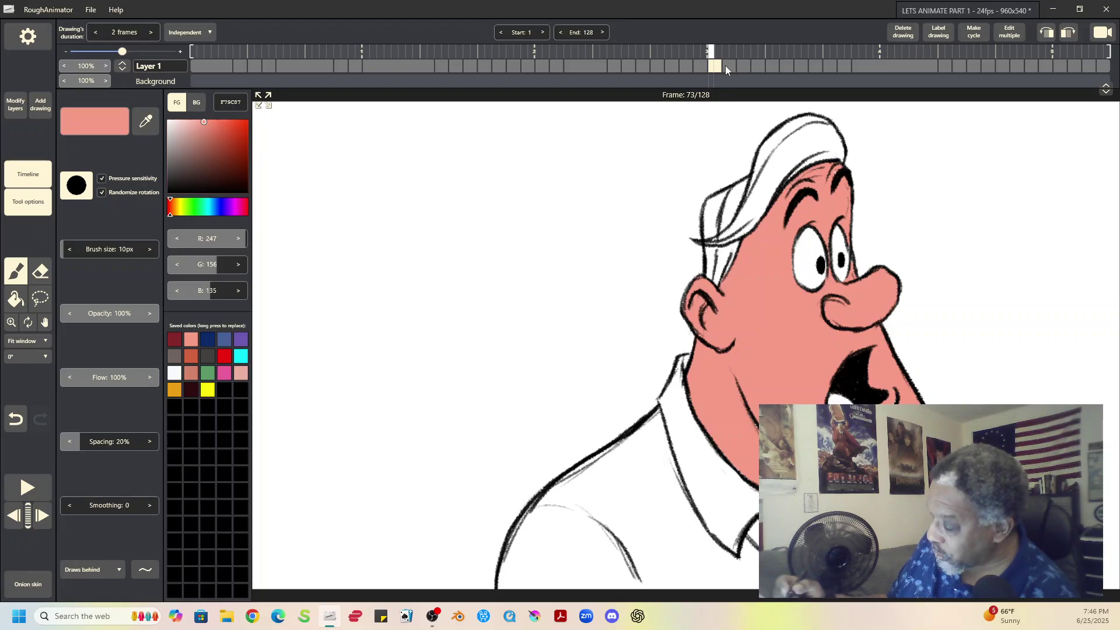
pyautogui.click(702, 68)
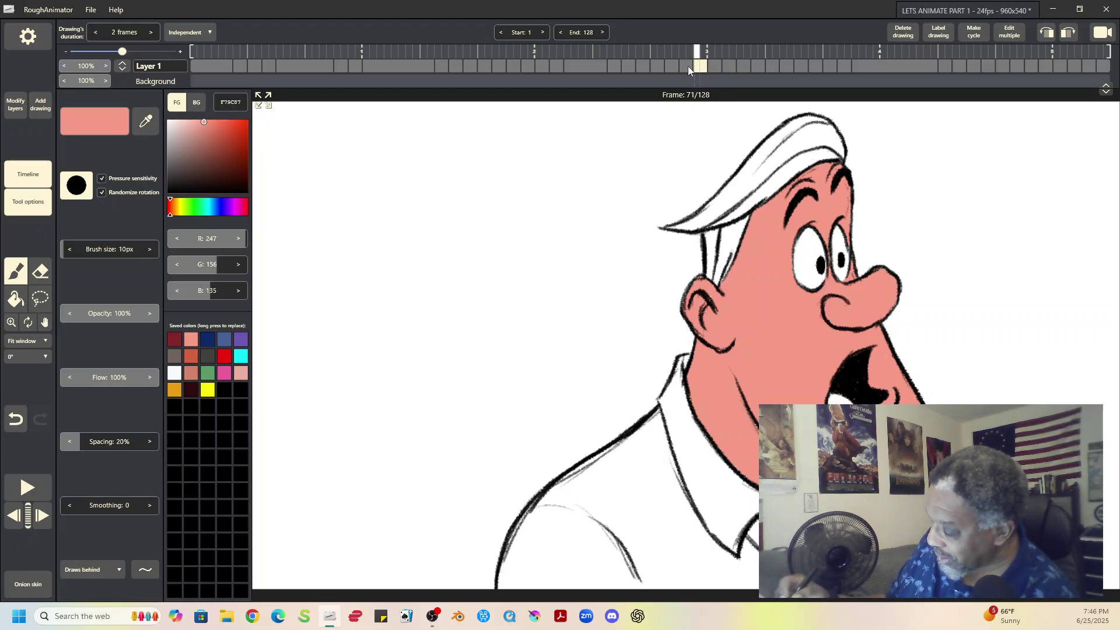
pyautogui.click(688, 65)
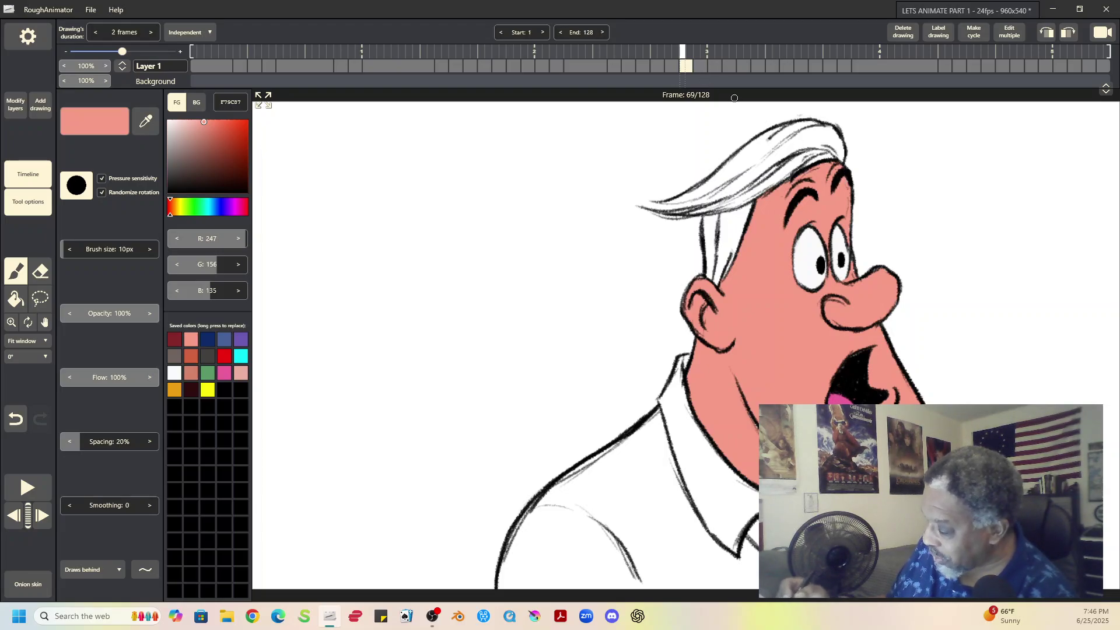
pyautogui.click(702, 66)
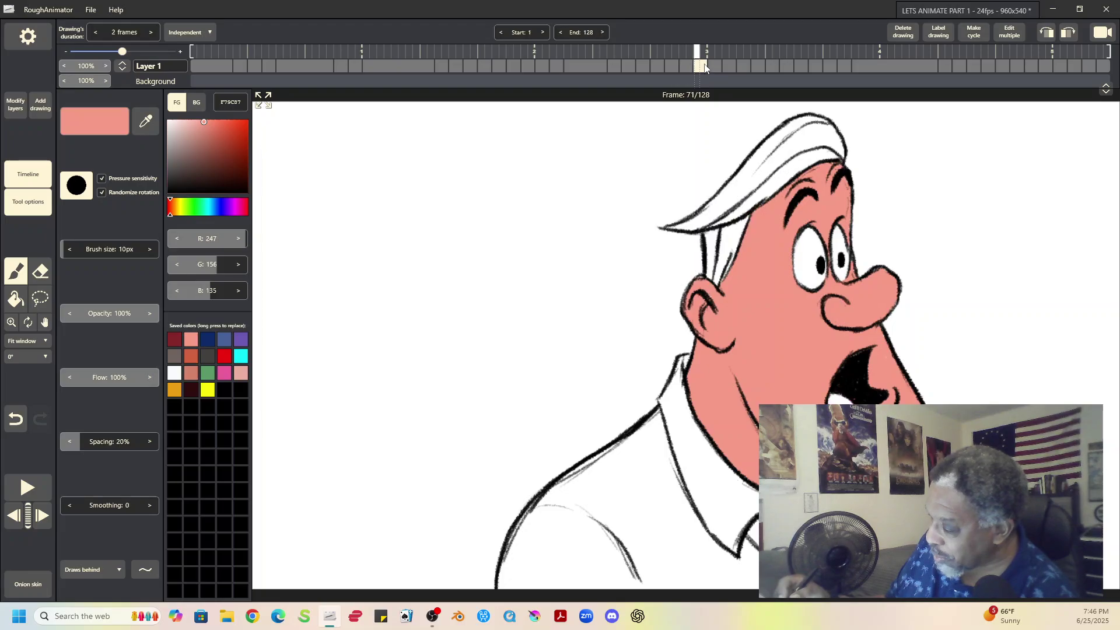
pyautogui.click(174, 373)
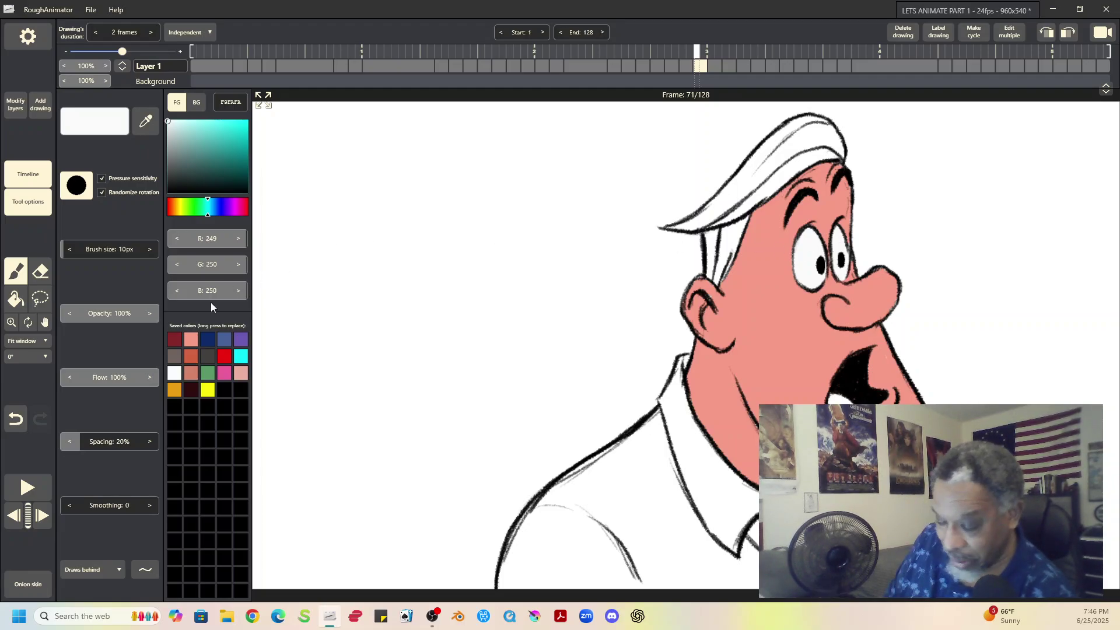
pyautogui.click(225, 372)
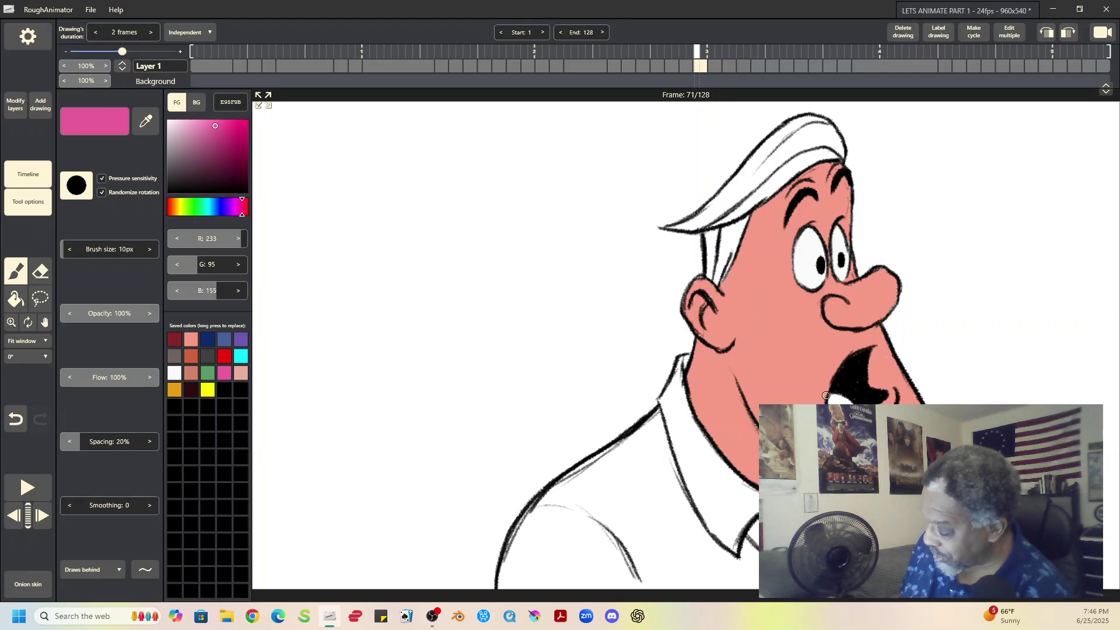
pyautogui.moveTo(831, 399); pyautogui.dragTo(840, 398)
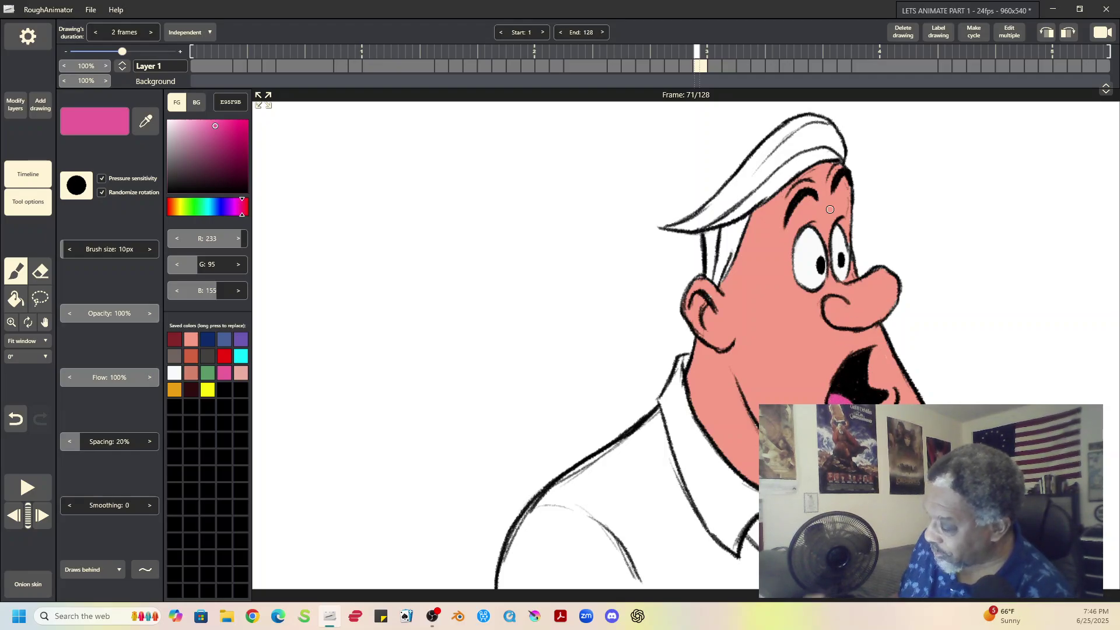
# - On the frame 73 drawing, colour the eye whites off-white and brush the tongue pink
pyautogui.click(715, 64)
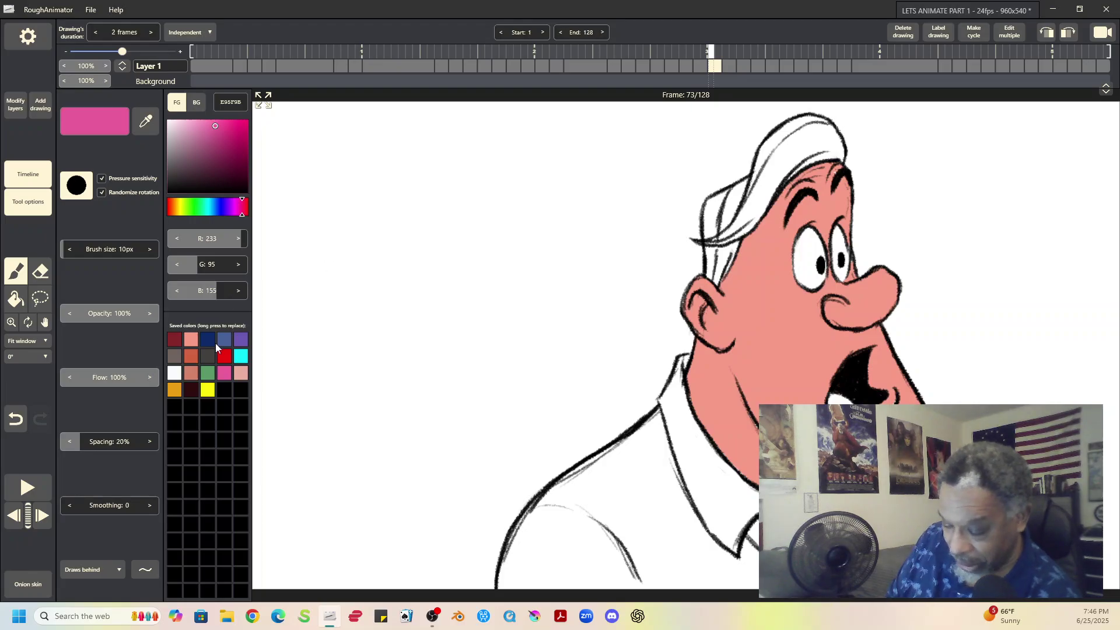
pyautogui.click(175, 373)
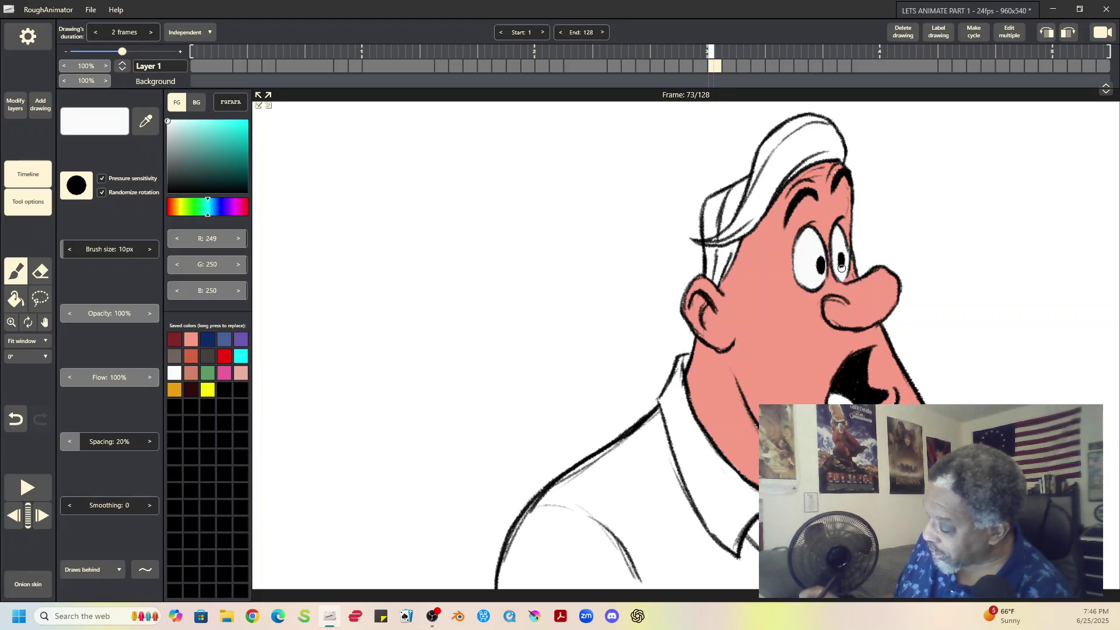
pyautogui.click(224, 373)
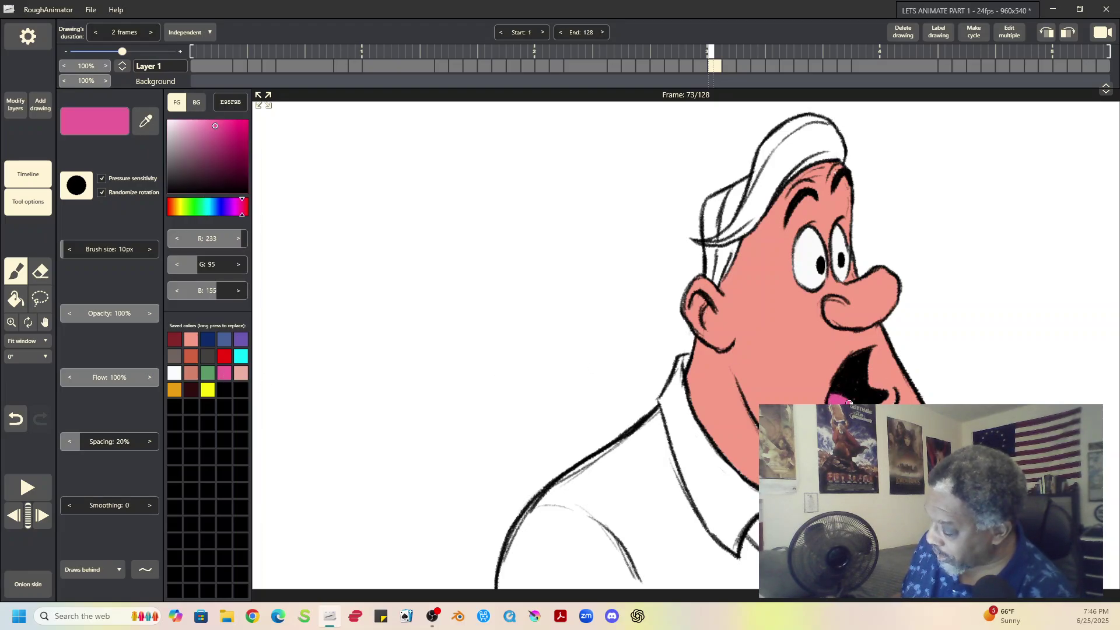
# - On the frame 75 drawing, colour the visible eye whites off-white and brush the tongue pink
pyautogui.click(728, 65)
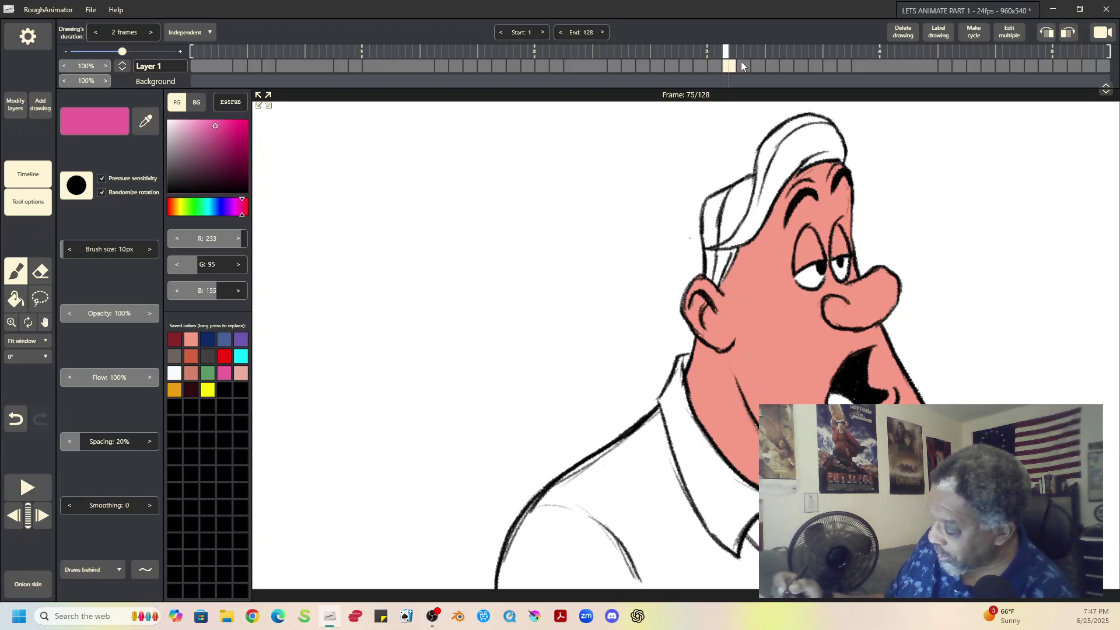
pyautogui.click(174, 373)
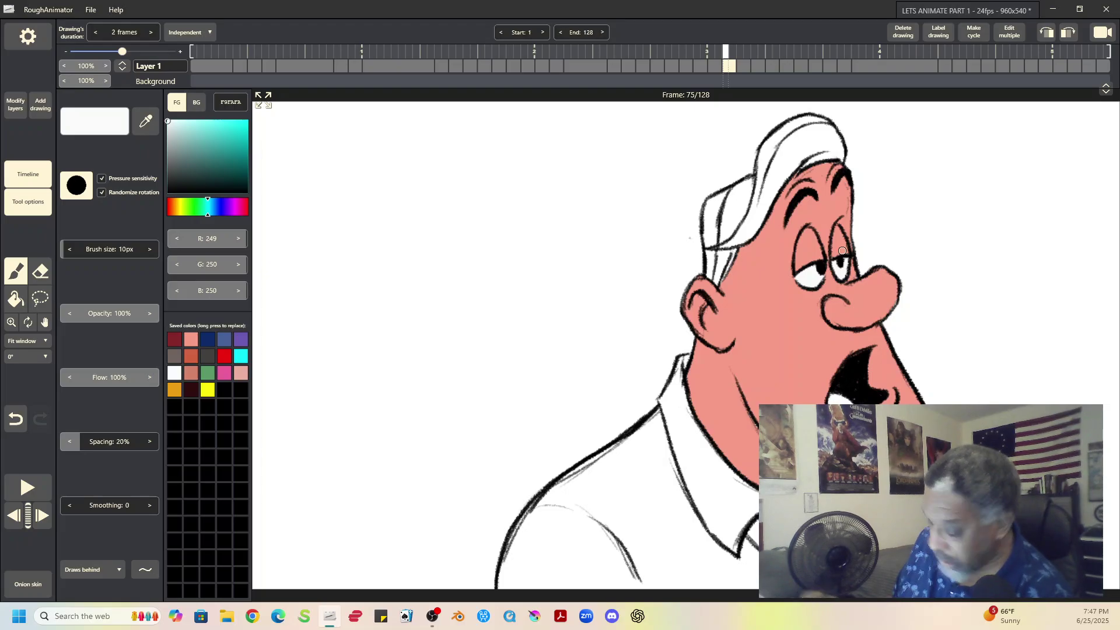
pyautogui.click(224, 373)
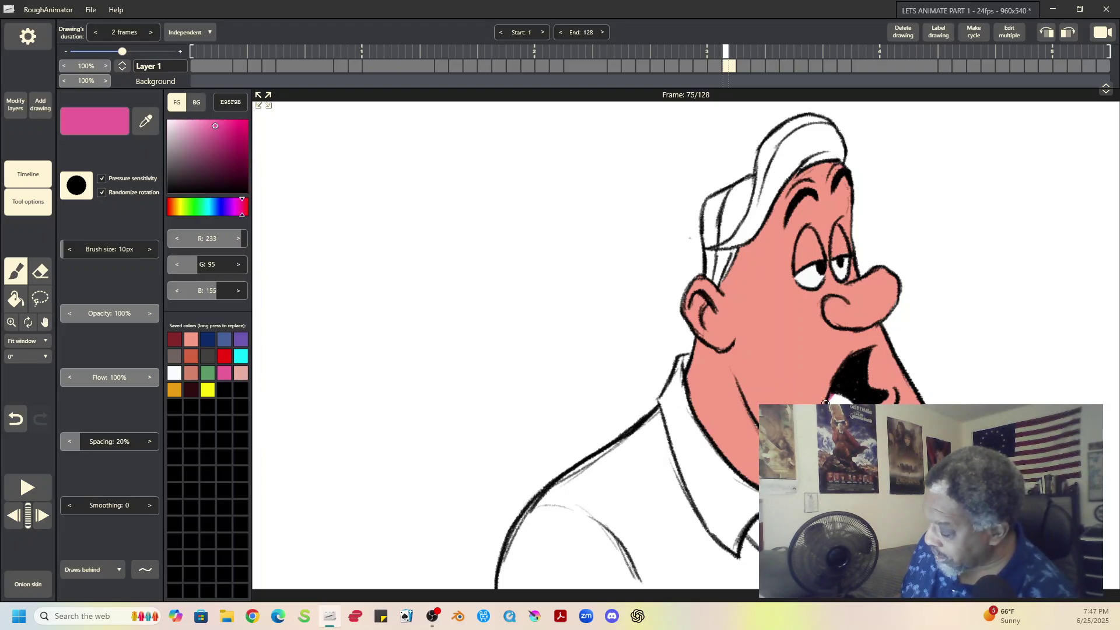
pyautogui.moveTo(825, 403); pyautogui.dragTo(843, 398)
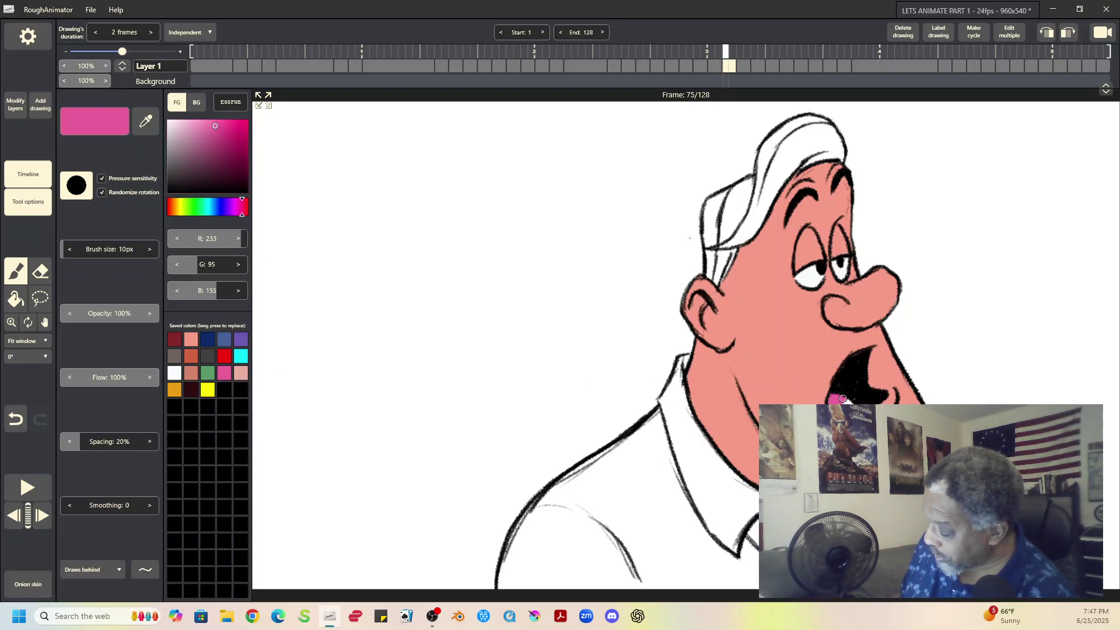
# - Play the animation to review its motion, and compare the frame 75 drawing with the uncoloured frame 77 drawing
pyautogui.click(741, 52)
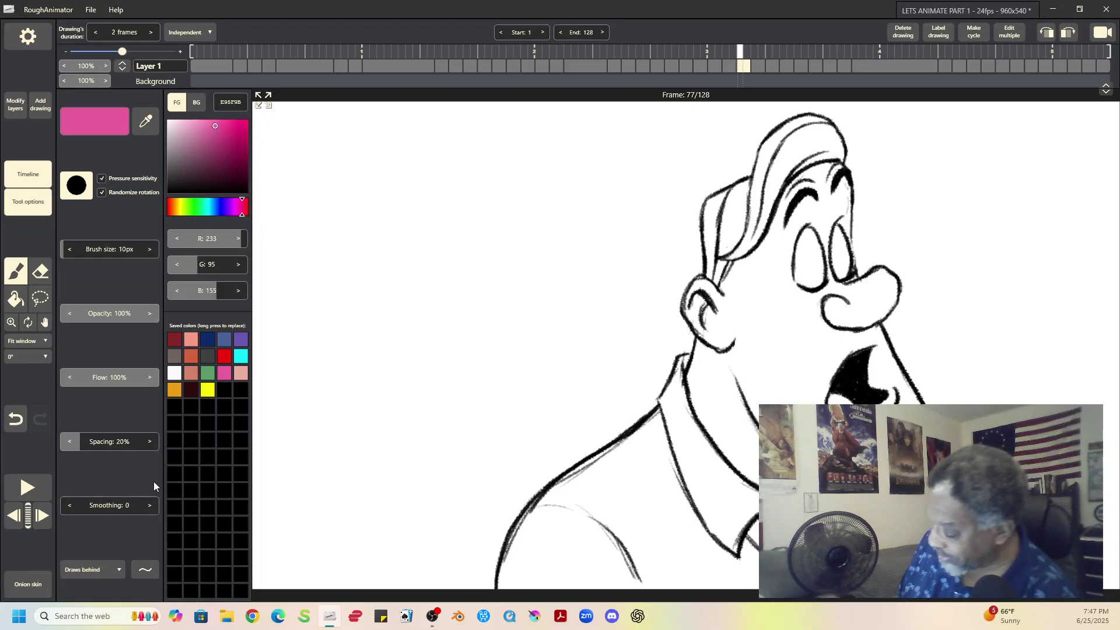
pyautogui.click(28, 488)
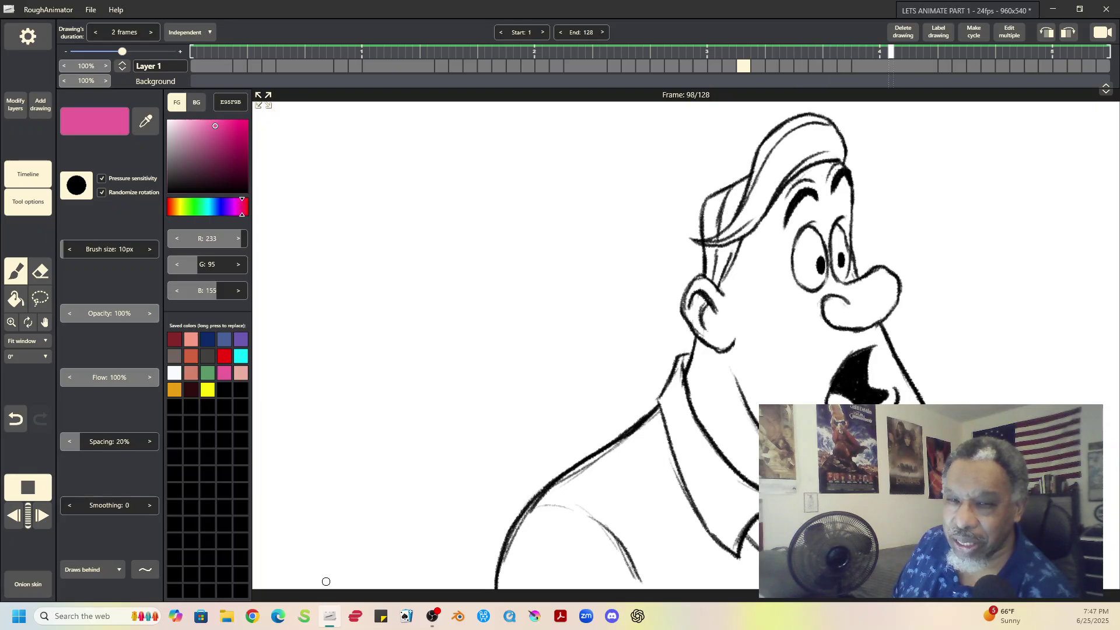
pyautogui.press('space')
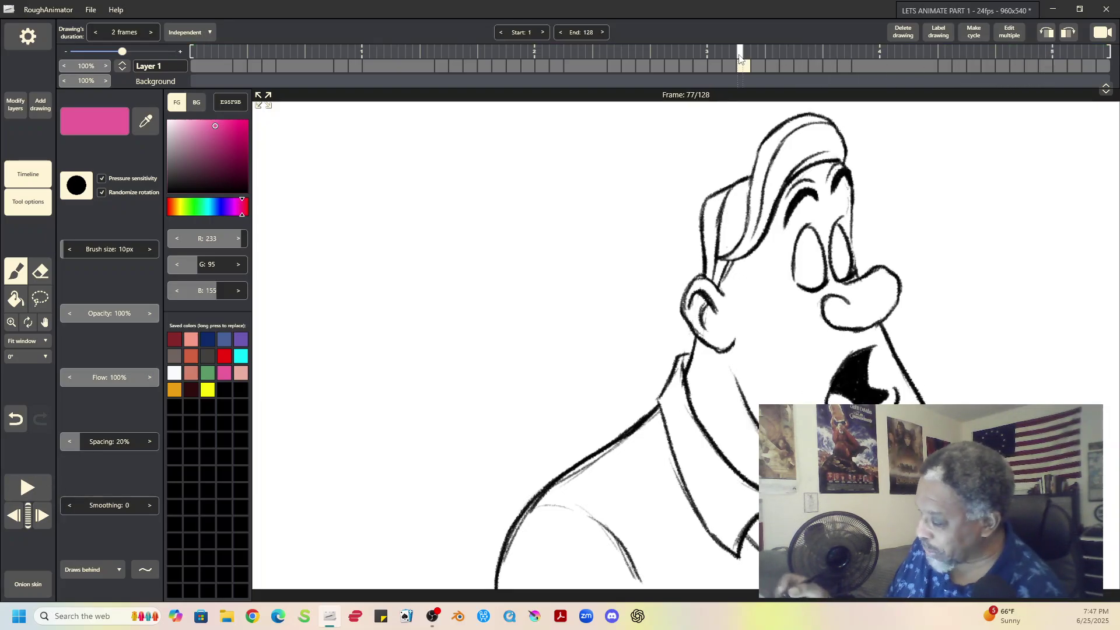
pyautogui.click(728, 66)
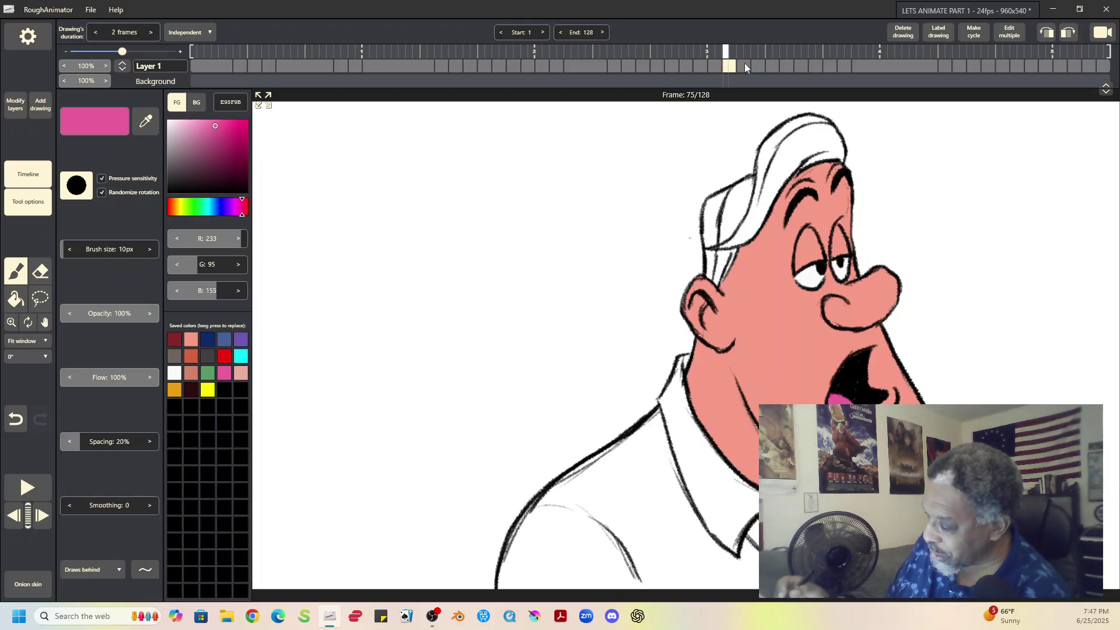
pyautogui.click(744, 65)
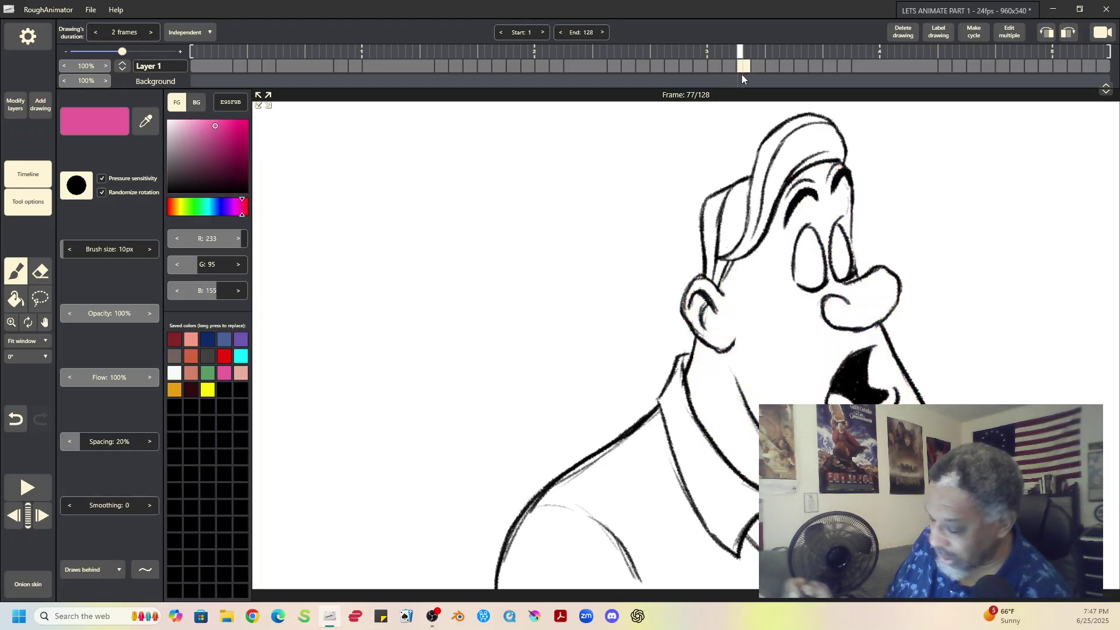
# - On frame 77, brush skin colour along the top of the ear, the hairline, the forehead, the front of the brow and the nose
pyautogui.click(190, 339)
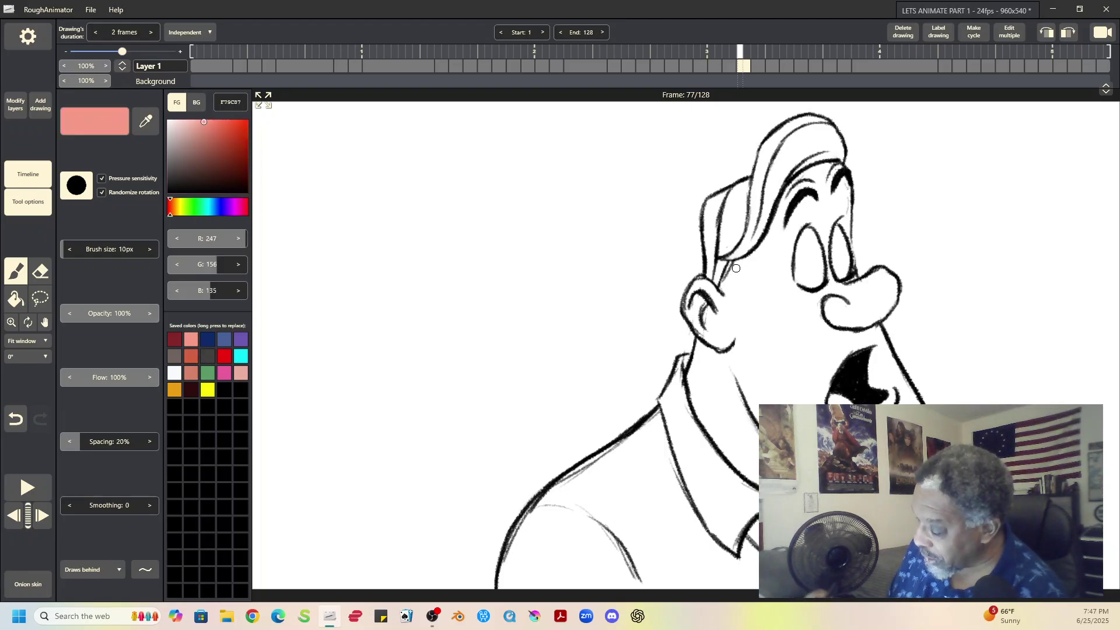
pyautogui.moveTo(702, 285)
pyautogui.mouseDown()
pyautogui.moveTo(689, 300)
pyautogui.moveTo(702, 280)
pyautogui.moveTo(713, 295)
pyautogui.moveTo(724, 284)
pyautogui.moveTo(716, 296)
pyautogui.moveTo(756, 254)
pyautogui.mouseUp()
pyautogui.moveTo(784, 192)
pyautogui.mouseDown()
pyautogui.moveTo(805, 180)
pyautogui.moveTo(754, 256)
pyautogui.moveTo(819, 178)
pyautogui.moveTo(792, 187)
pyautogui.moveTo(831, 166)
pyautogui.moveTo(846, 201)
pyautogui.moveTo(850, 274)
pyautogui.moveTo(847, 234)
pyautogui.mouseUp()
pyautogui.moveTo(849, 284)
pyautogui.mouseDown()
pyautogui.moveTo(896, 276)
pyautogui.moveTo(879, 271)
pyautogui.moveTo(892, 282)
pyautogui.moveTo(873, 321)
pyautogui.moveTo(894, 285)
pyautogui.mouseUp()
# - Brush the skin-coloured border around the open mouth, the front of the cheek, the ear and the back of the neck on frame 77
pyautogui.moveTo(876, 325)
pyautogui.mouseDown()
pyautogui.moveTo(858, 360)
pyautogui.moveTo(840, 355)
pyautogui.moveTo(860, 344)
pyautogui.moveTo(855, 357)
pyautogui.moveTo(869, 367)
pyautogui.moveTo(828, 379)
pyautogui.moveTo(822, 403)
pyautogui.moveTo(887, 401)
pyautogui.moveTo(893, 391)
pyautogui.moveTo(868, 400)
pyautogui.moveTo(881, 372)
pyautogui.moveTo(866, 383)
pyautogui.moveTo(878, 335)
pyautogui.moveTo(880, 377)
pyautogui.moveTo(872, 347)
pyautogui.moveTo(889, 359)
pyautogui.moveTo(880, 336)
pyautogui.moveTo(890, 403)
pyautogui.mouseUp()
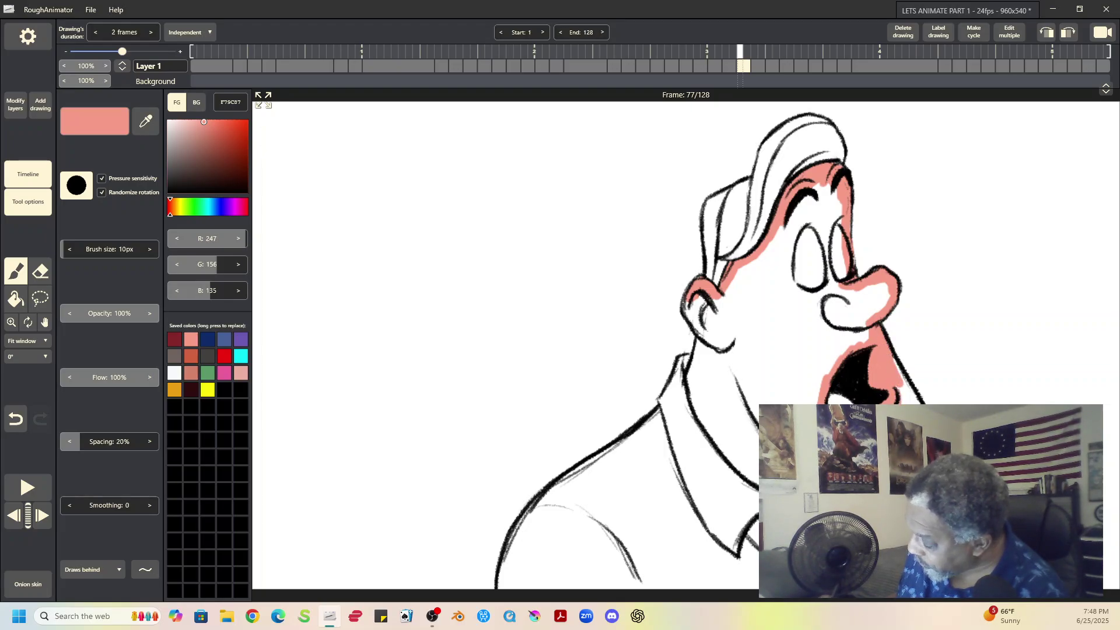
pyautogui.moveTo(896, 385)
pyautogui.mouseDown()
pyautogui.moveTo(891, 359)
pyautogui.moveTo(896, 396)
pyautogui.mouseUp()
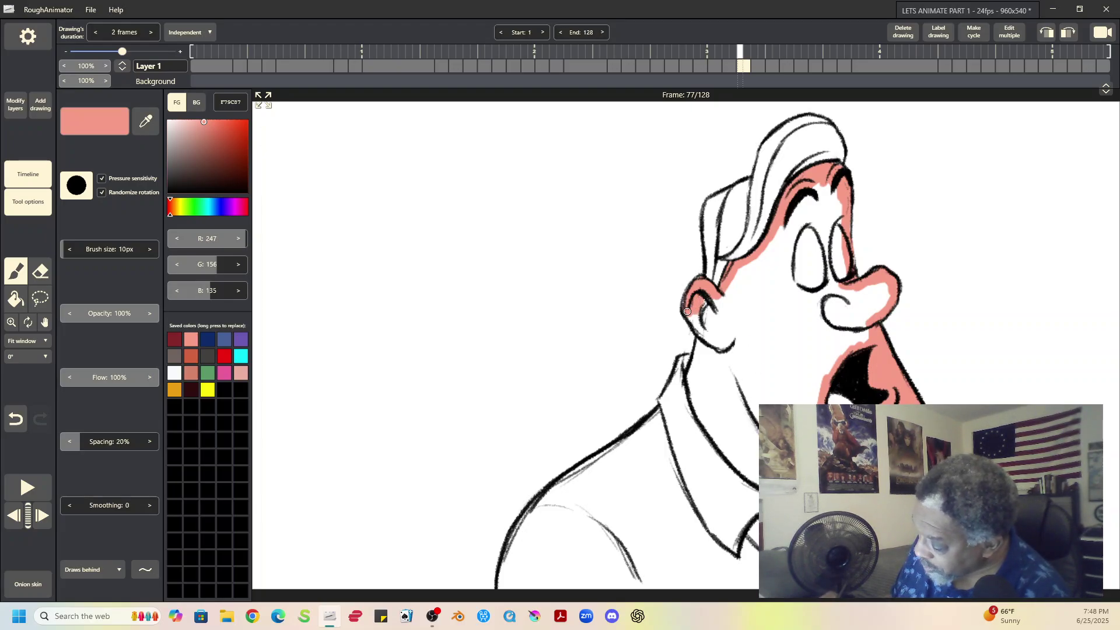
pyautogui.moveTo(687, 311)
pyautogui.mouseDown()
pyautogui.moveTo(701, 332)
pyautogui.moveTo(702, 319)
pyautogui.moveTo(704, 354)
pyautogui.moveTo(696, 314)
pyautogui.moveTo(709, 299)
pyautogui.moveTo(698, 414)
pyautogui.mouseUp()
pyautogui.moveTo(716, 438); pyautogui.dragTo(754, 478)
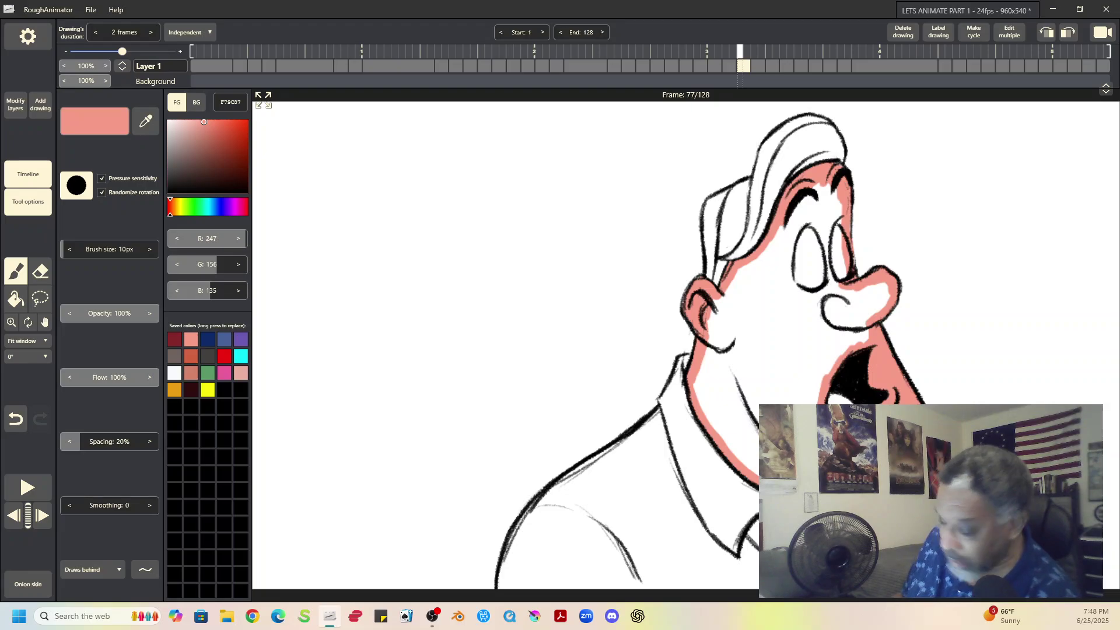
# - Fill the face, nose and both closed eyelids on frame 77 with the skin colour
pyautogui.click(15, 299)
pyautogui.click(777, 301)
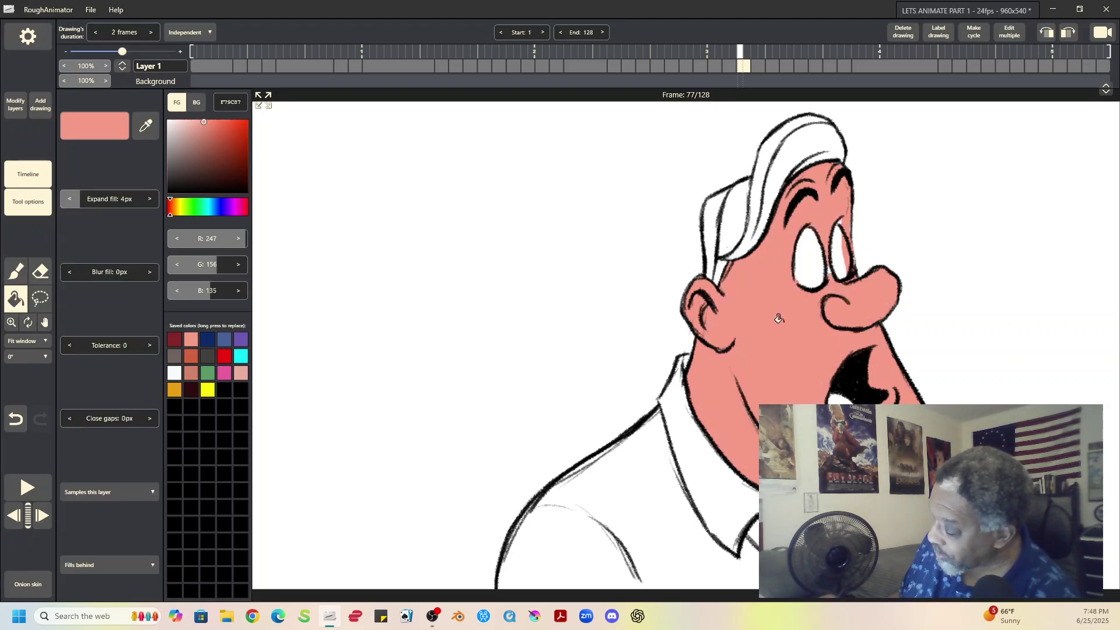
pyautogui.click(814, 258)
pyautogui.click(840, 256)
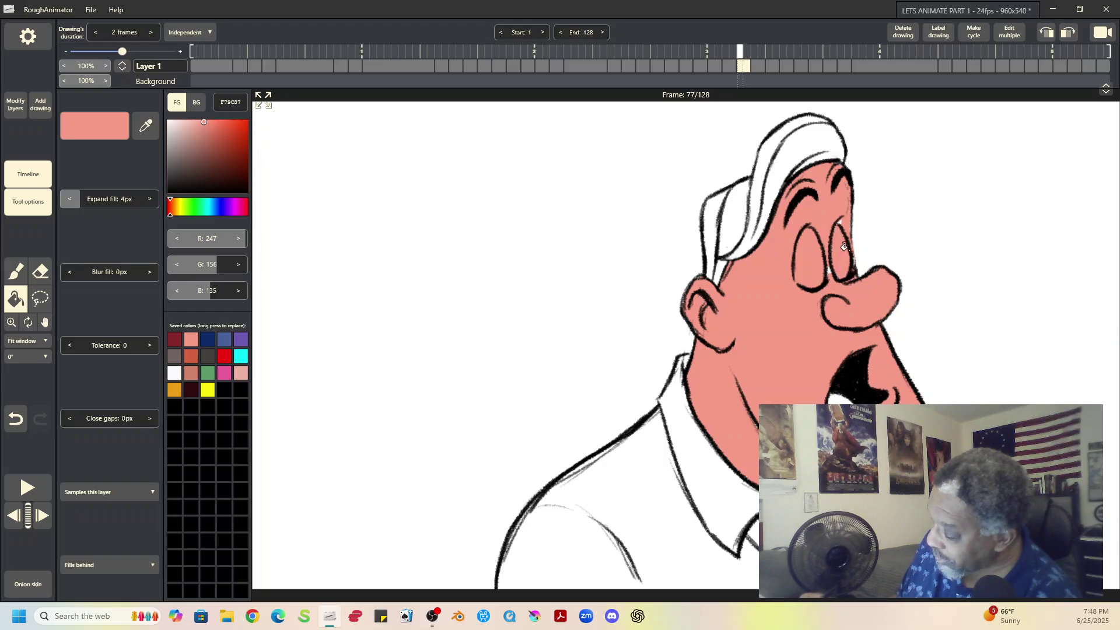
# - Brush the tongue pink inside the open mouth on frame 77
pyautogui.click(16, 272)
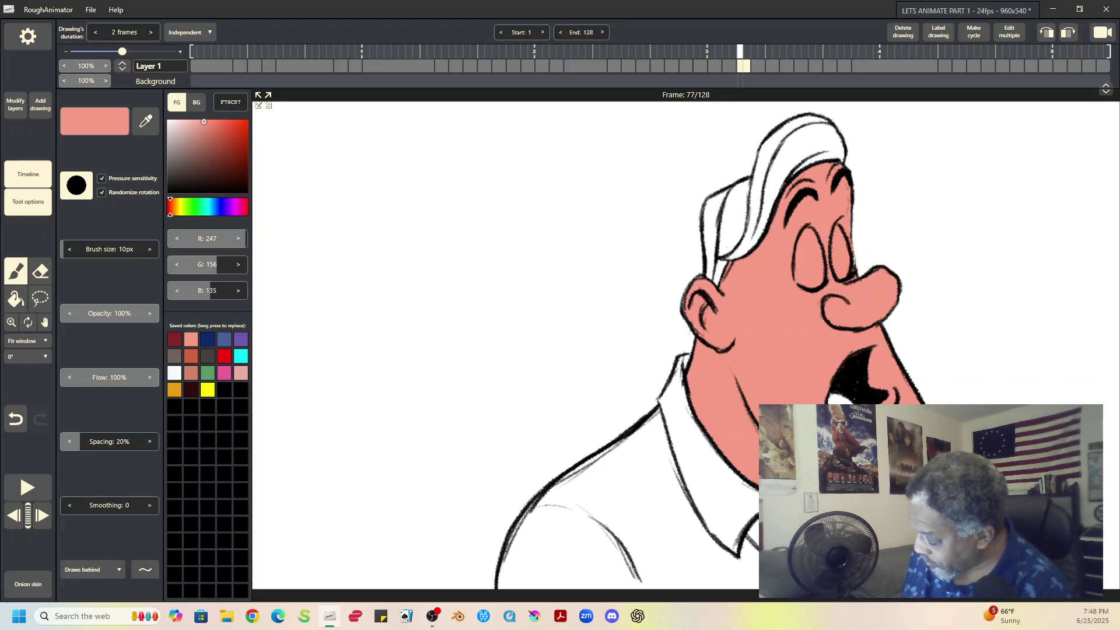
pyautogui.click(224, 373)
pyautogui.moveTo(843, 395)
pyautogui.mouseDown()
pyautogui.moveTo(835, 400)
pyautogui.moveTo(847, 391)
pyautogui.mouseUp()
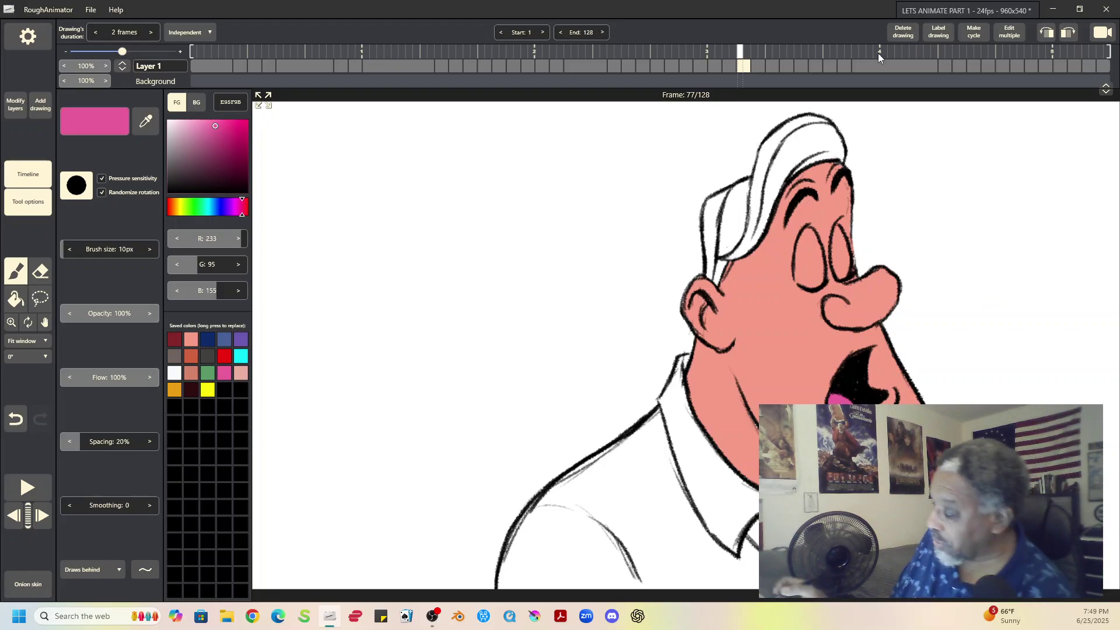
# - On frame 79, brush skin colour along the forehead, the hairline, the ear and the back of the neck
pyautogui.click(756, 62)
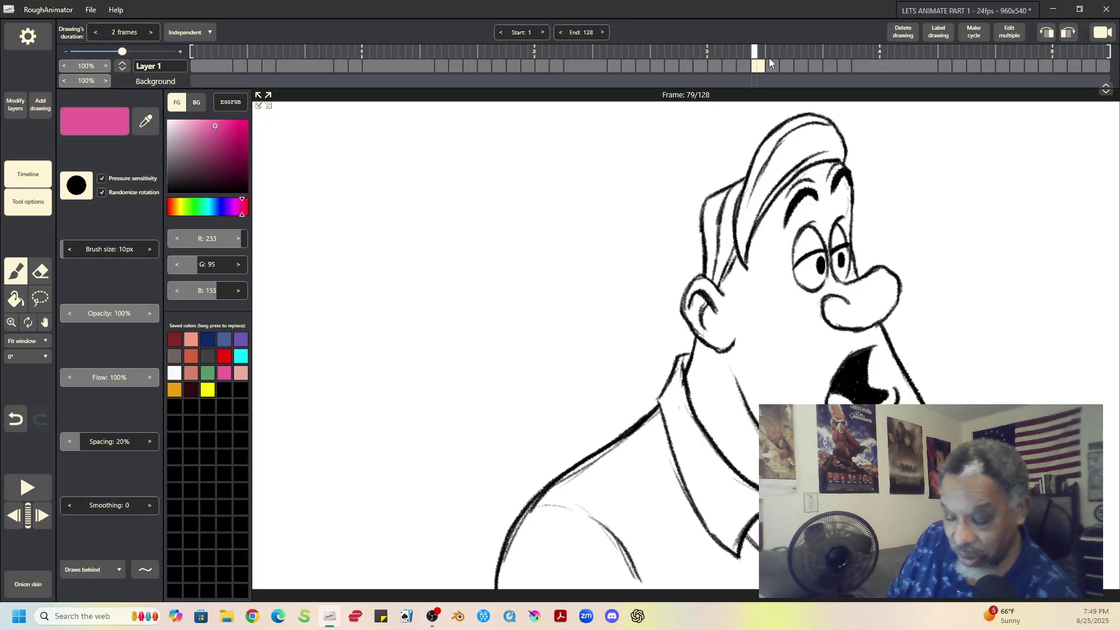
pyautogui.click(189, 338)
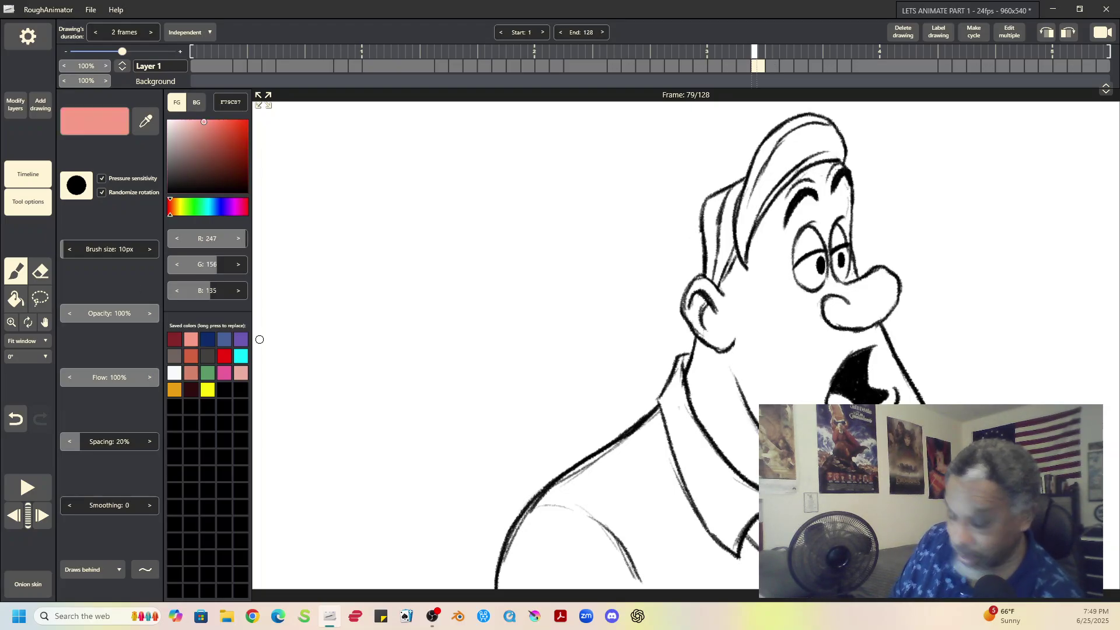
pyautogui.moveTo(806, 177)
pyautogui.mouseDown()
pyautogui.moveTo(787, 194)
pyautogui.moveTo(809, 170)
pyautogui.moveTo(802, 181)
pyautogui.moveTo(819, 167)
pyautogui.mouseUp()
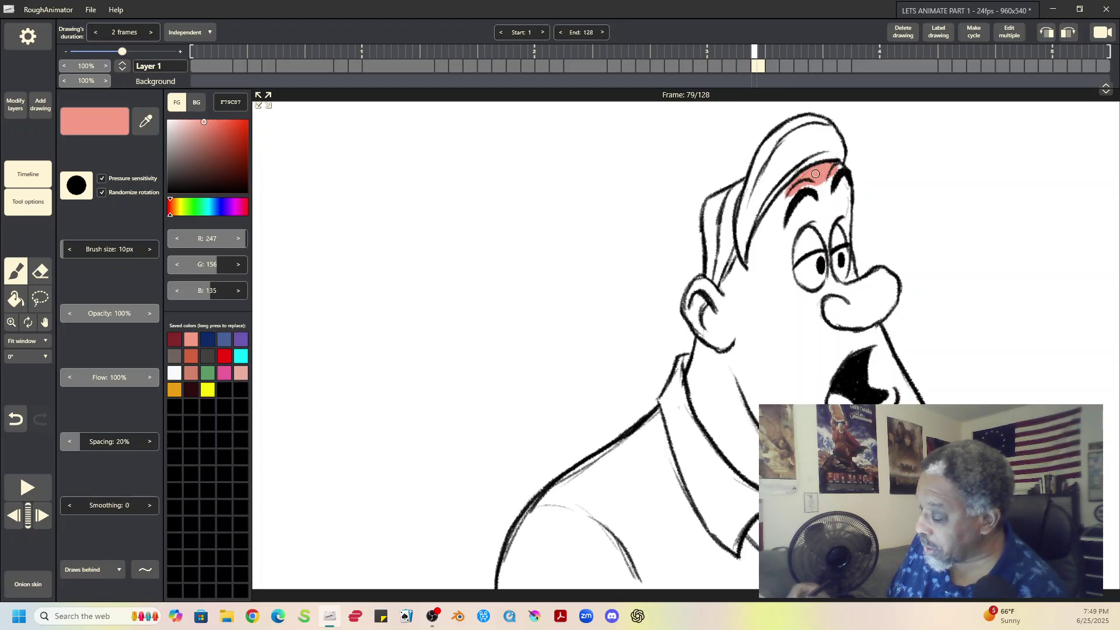
pyautogui.moveTo(765, 222)
pyautogui.mouseDown()
pyautogui.moveTo(757, 235)
pyautogui.moveTo(791, 186)
pyautogui.mouseUp()
pyautogui.moveTo(724, 290)
pyautogui.mouseDown()
pyautogui.moveTo(756, 242)
pyautogui.moveTo(749, 275)
pyautogui.moveTo(688, 296)
pyautogui.moveTo(700, 282)
pyautogui.moveTo(702, 302)
pyautogui.moveTo(705, 286)
pyautogui.moveTo(730, 300)
pyautogui.moveTo(743, 274)
pyautogui.moveTo(697, 310)
pyautogui.moveTo(684, 304)
pyautogui.moveTo(704, 330)
pyautogui.moveTo(693, 365)
pyautogui.moveTo(708, 322)
pyautogui.moveTo(690, 388)
pyautogui.moveTo(700, 412)
pyautogui.moveTo(696, 377)
pyautogui.moveTo(701, 417)
pyautogui.moveTo(758, 483)
pyautogui.mouseUp()
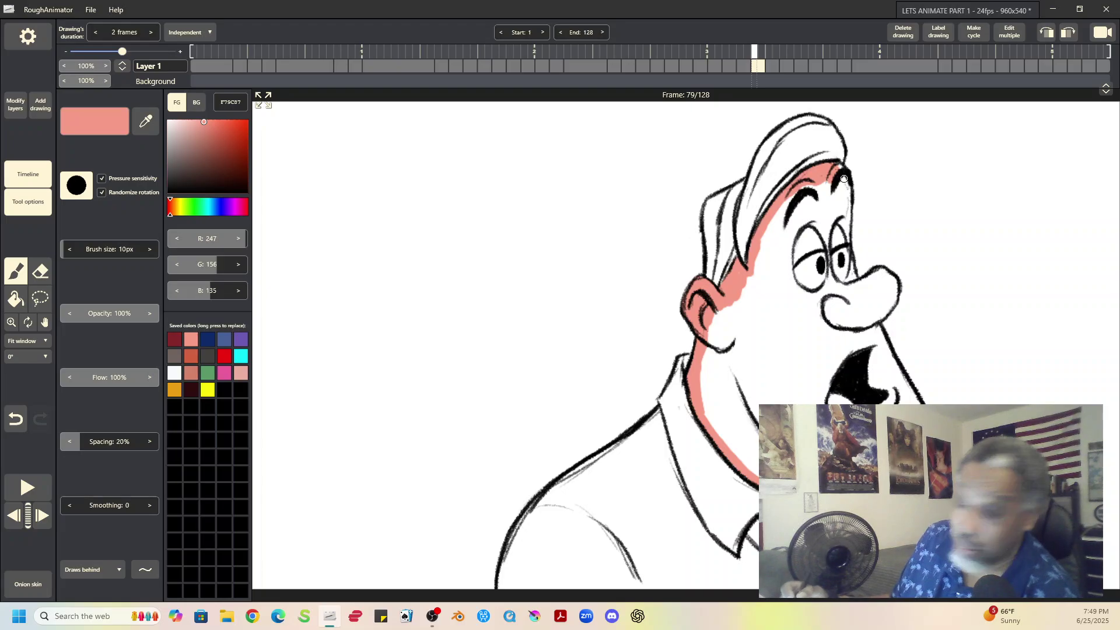
# - Brush the skin-coloured border down the brow, around both eyes, the nose, the open mouth and the front of the cheek on frame 79
pyautogui.moveTo(845, 187)
pyautogui.mouseDown()
pyautogui.moveTo(837, 167)
pyautogui.moveTo(842, 230)
pyautogui.mouseUp()
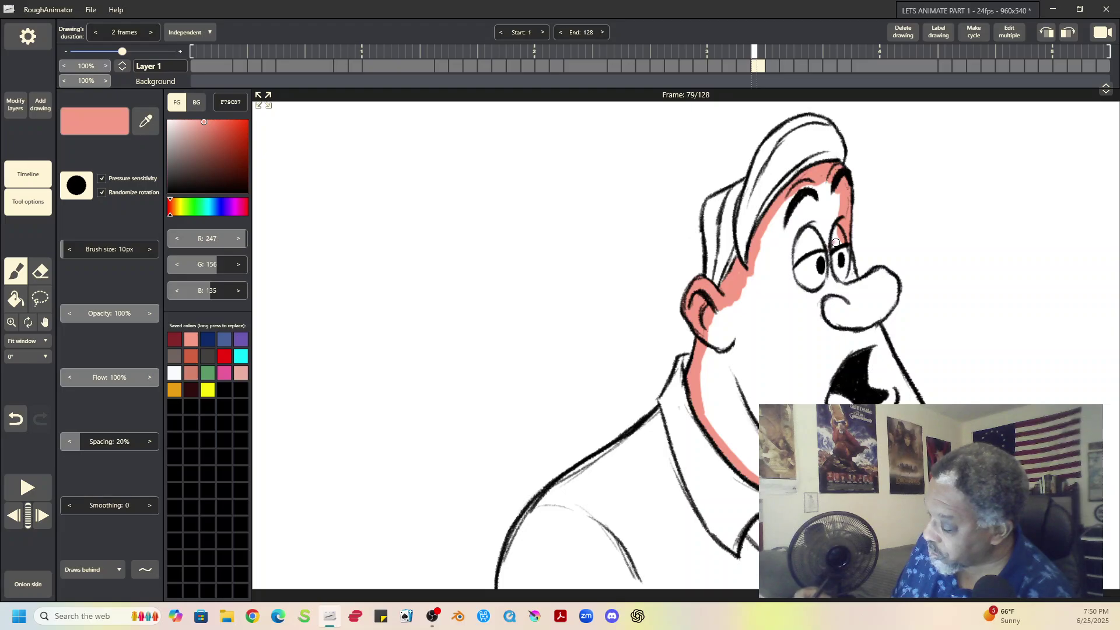
pyautogui.moveTo(825, 246); pyautogui.dragTo(819, 243)
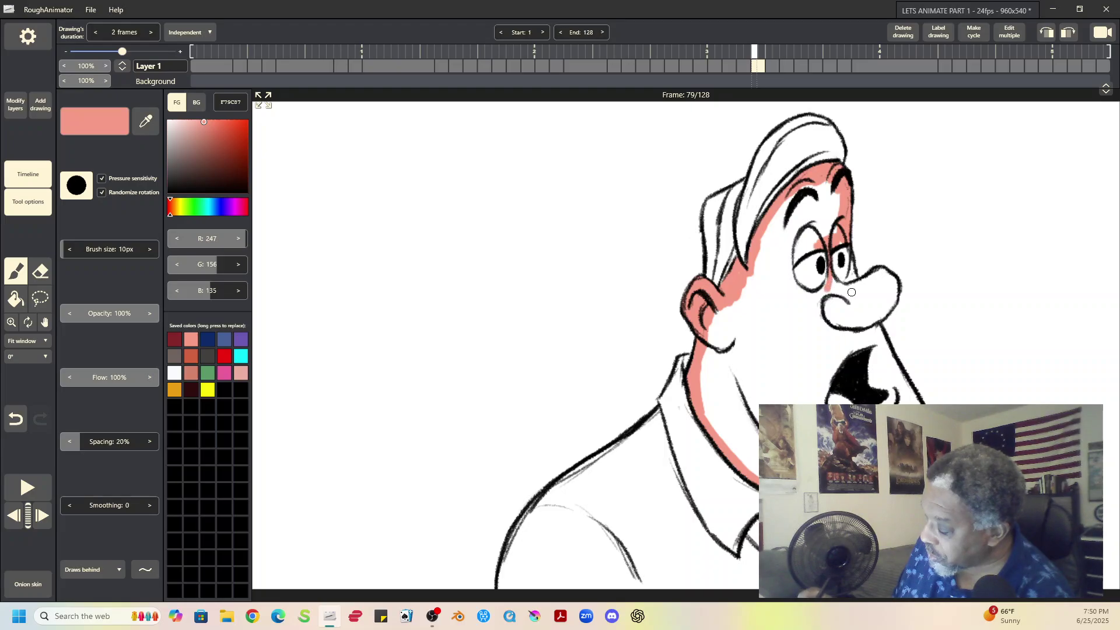
pyautogui.moveTo(835, 287); pyautogui.dragTo(828, 284)
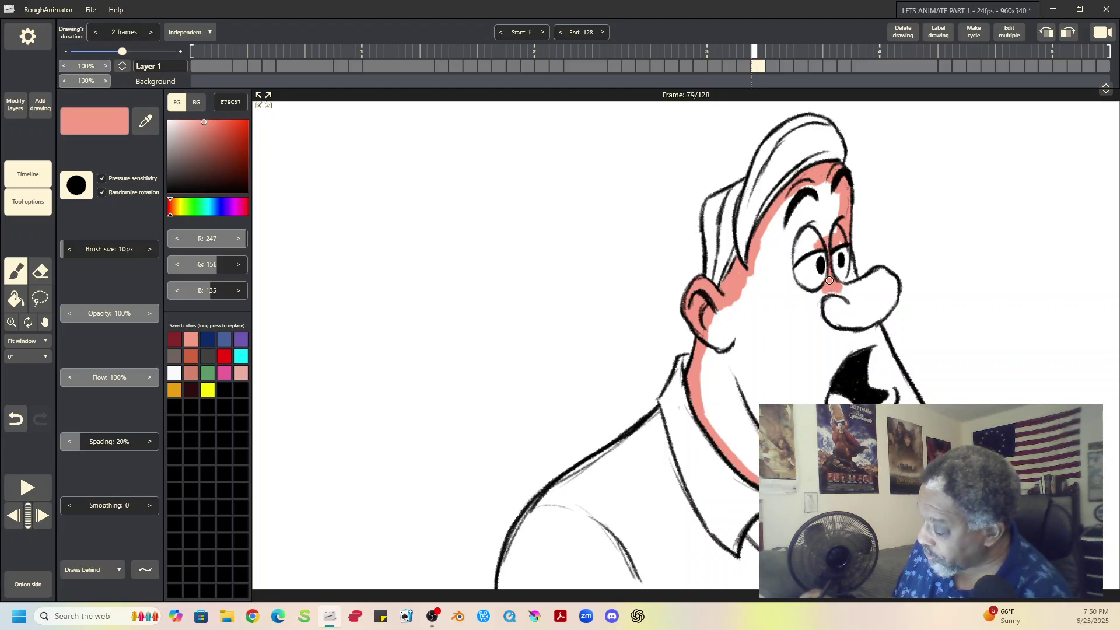
pyautogui.moveTo(831, 230); pyautogui.dragTo(839, 235)
pyautogui.moveTo(846, 279); pyautogui.dragTo(849, 277)
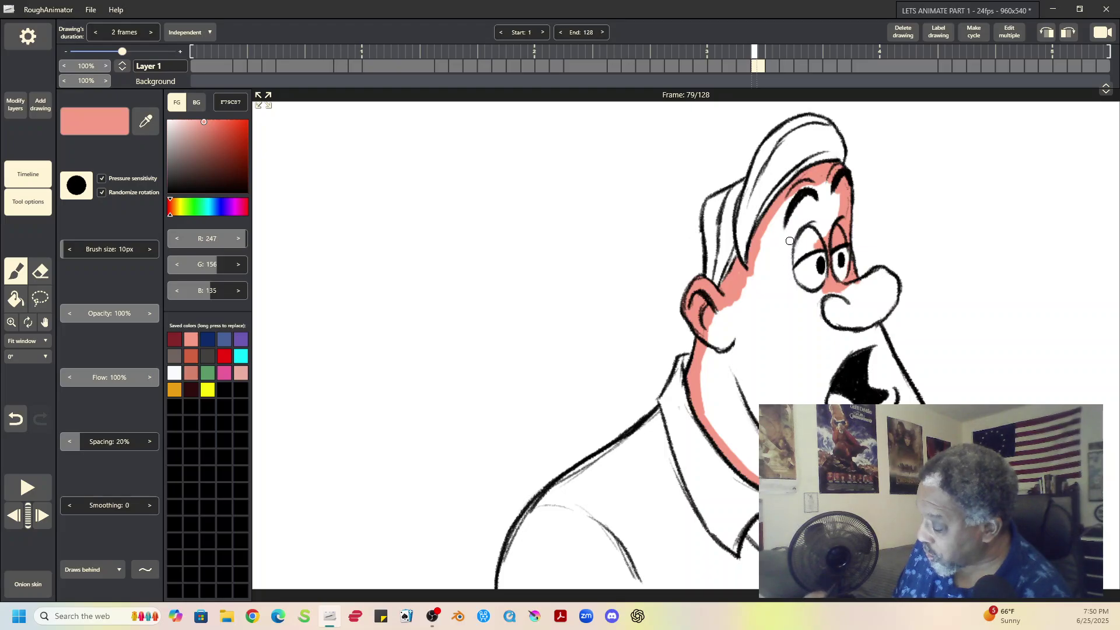
pyautogui.moveTo(789, 258)
pyautogui.mouseDown()
pyautogui.moveTo(823, 246)
pyautogui.moveTo(786, 283)
pyautogui.moveTo(790, 271)
pyautogui.moveTo(808, 299)
pyautogui.moveTo(828, 289)
pyautogui.moveTo(796, 289)
pyautogui.moveTo(843, 292)
pyautogui.moveTo(895, 273)
pyautogui.moveTo(882, 282)
pyautogui.moveTo(882, 272)
pyautogui.moveTo(894, 287)
pyautogui.moveTo(871, 324)
pyautogui.moveTo(890, 305)
pyautogui.moveTo(893, 288)
pyautogui.moveTo(850, 356)
pyautogui.moveTo(868, 346)
pyautogui.moveTo(861, 365)
pyautogui.moveTo(876, 354)
pyautogui.moveTo(867, 379)
pyautogui.moveTo(877, 342)
pyautogui.moveTo(861, 336)
pyautogui.moveTo(872, 344)
pyautogui.moveTo(878, 331)
pyautogui.moveTo(879, 346)
pyautogui.moveTo(824, 379)
pyautogui.mouseUp()
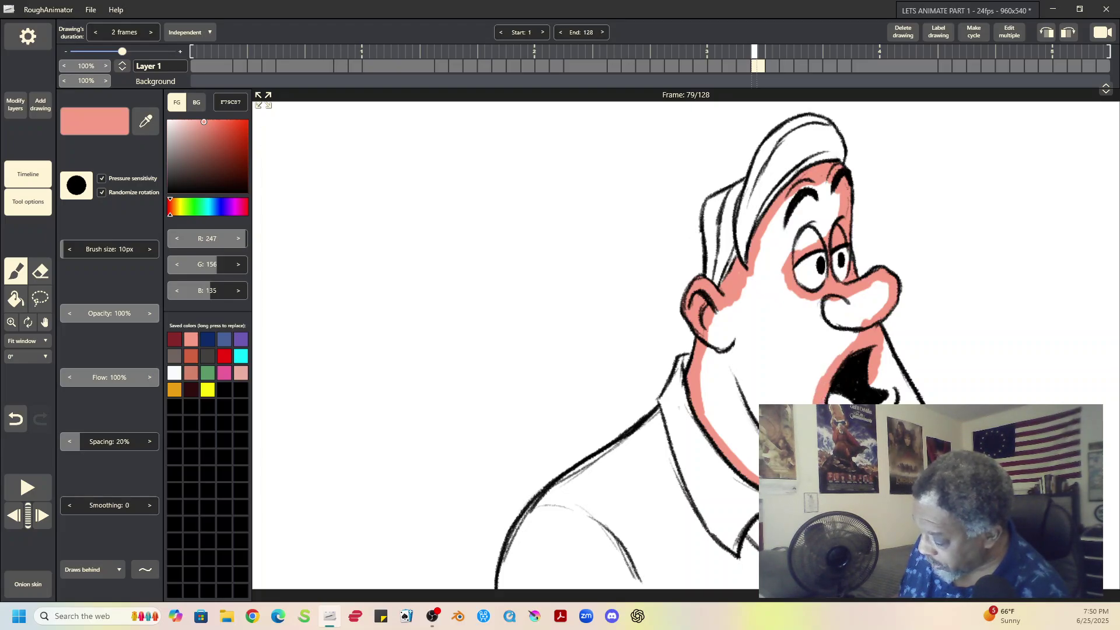
pyautogui.moveTo(880, 388)
pyautogui.mouseDown()
pyautogui.moveTo(882, 323)
pyautogui.moveTo(877, 365)
pyautogui.moveTo(884, 379)
pyautogui.moveTo(881, 337)
pyautogui.moveTo(913, 399)
pyautogui.moveTo(888, 394)
pyautogui.mouseUp()
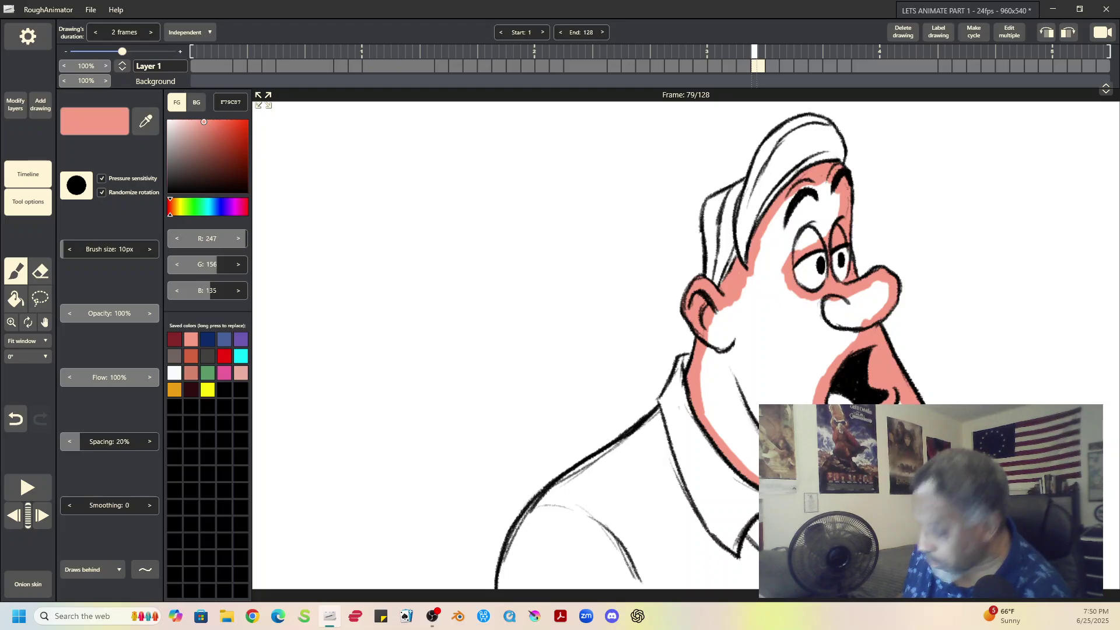
# - Fill the face, the nose and the upper eyelid on frame 79 with the skin colour
pyautogui.click(15, 299)
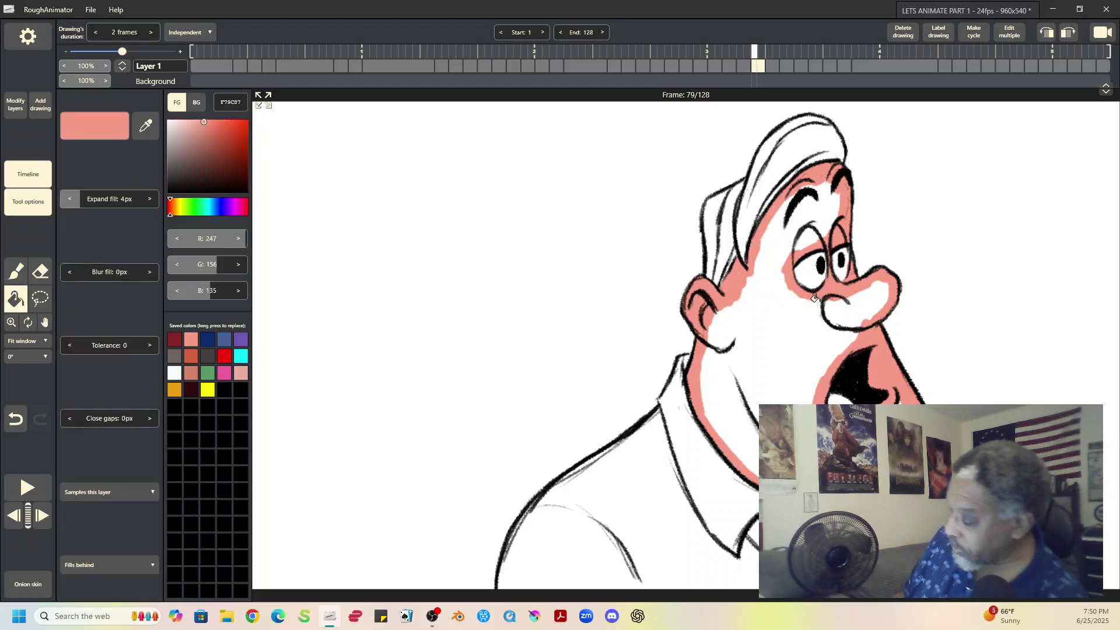
pyautogui.click(791, 318)
pyautogui.click(865, 296)
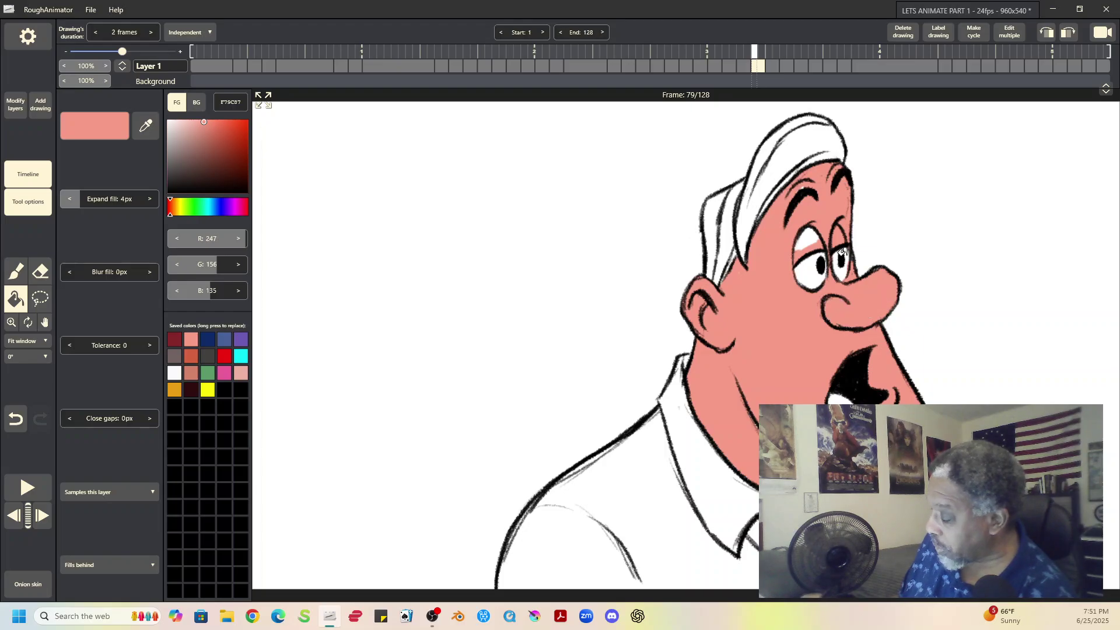
pyautogui.click(807, 240)
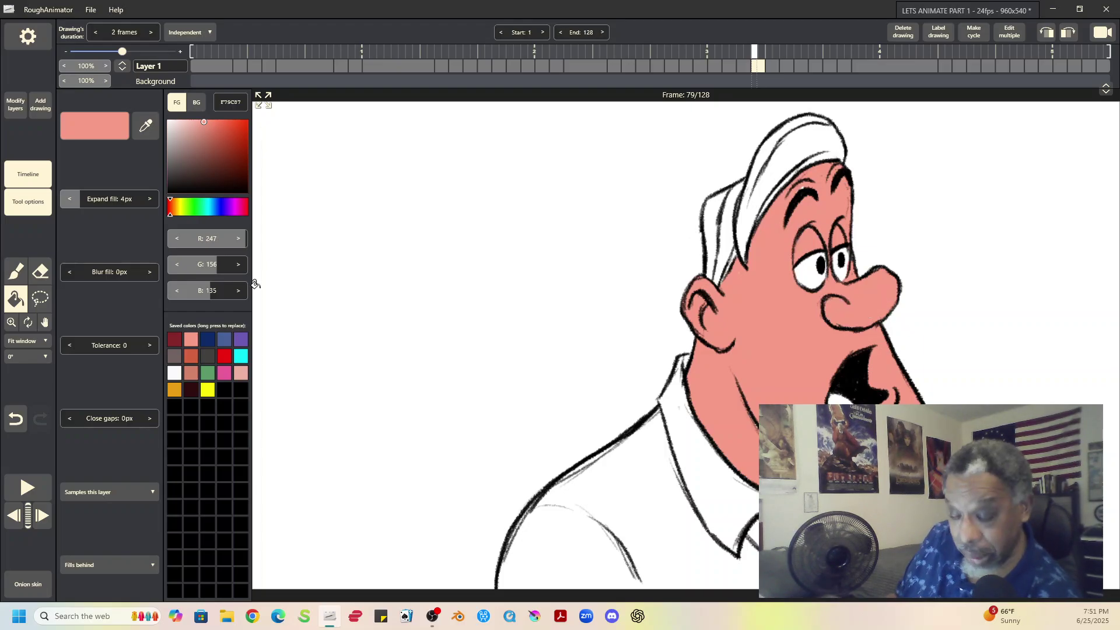
# - Brush the eyes white and the tongue inside the open mouth pink on frame 79
pyautogui.click(15, 271)
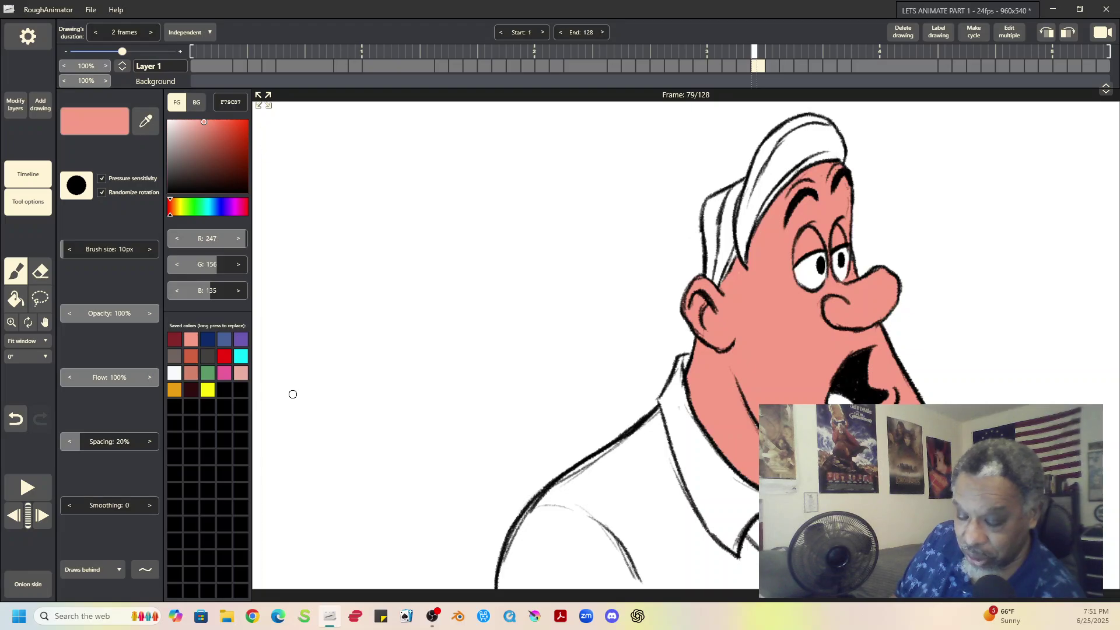
pyautogui.click(174, 373)
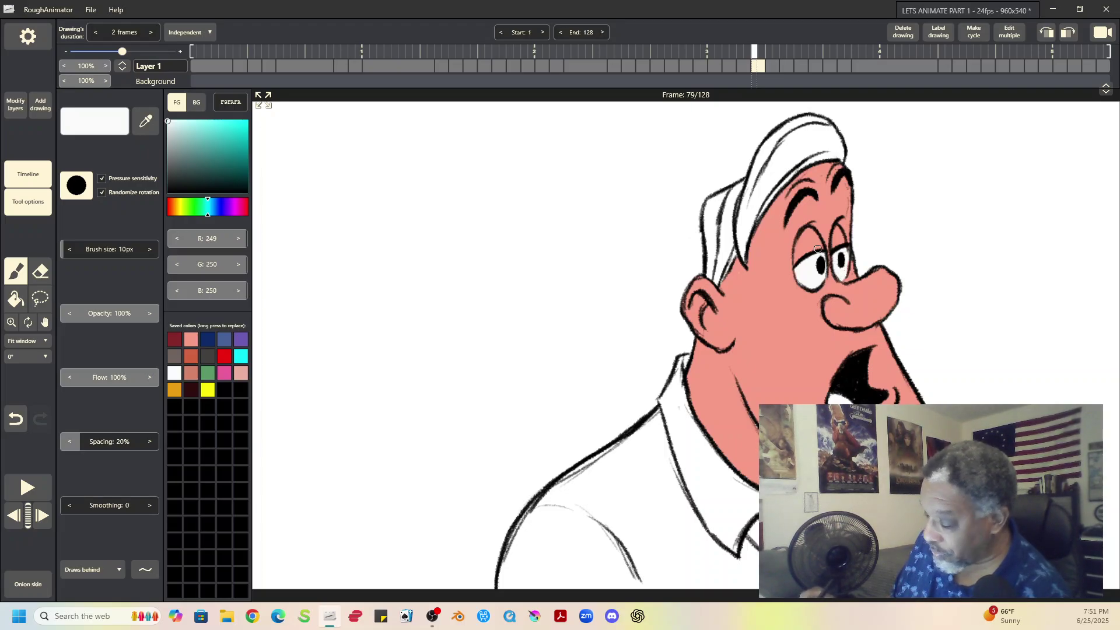
pyautogui.click(224, 373)
pyautogui.moveTo(829, 393); pyautogui.dragTo(838, 399)
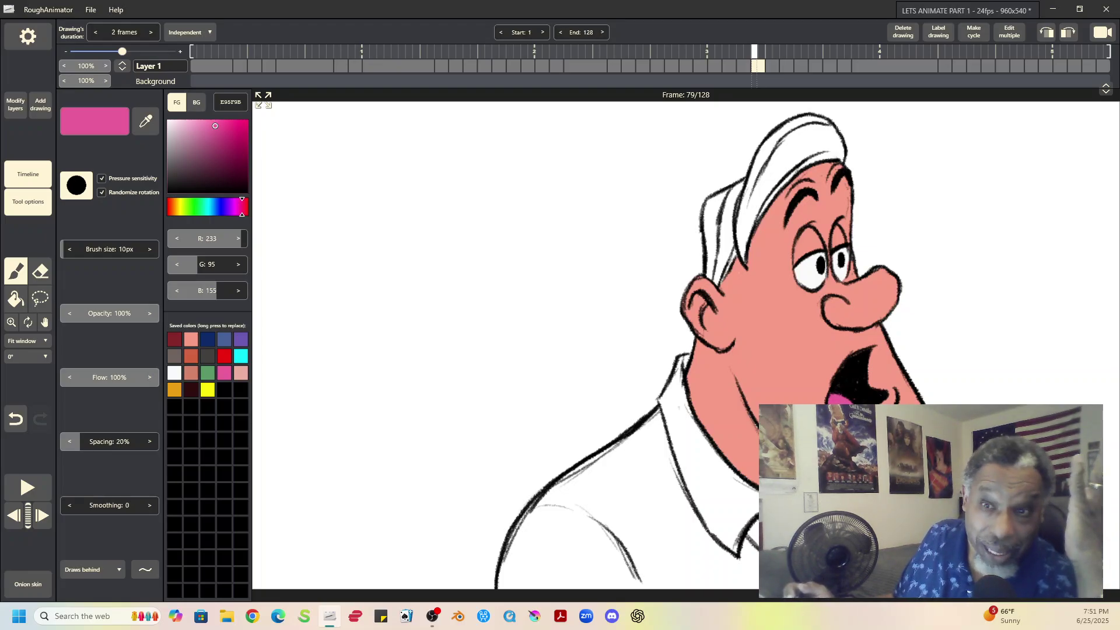
# - On frame 81, brush skin colour over the ear, the sideburn under the cap and the upper back of the neck
pyautogui.click(773, 66)
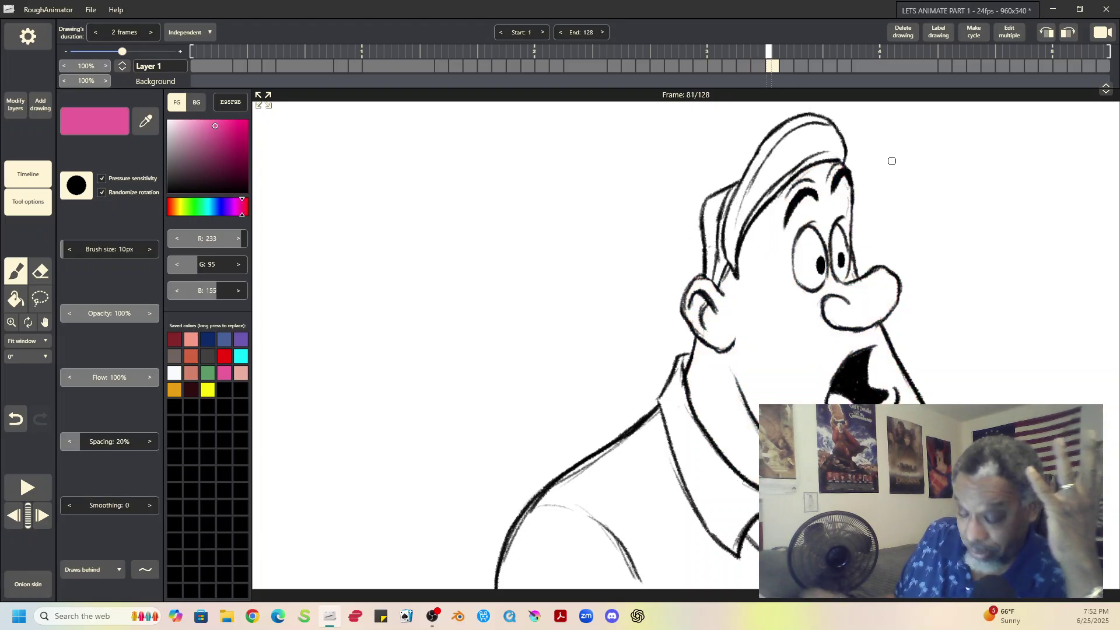
pyautogui.click(190, 340)
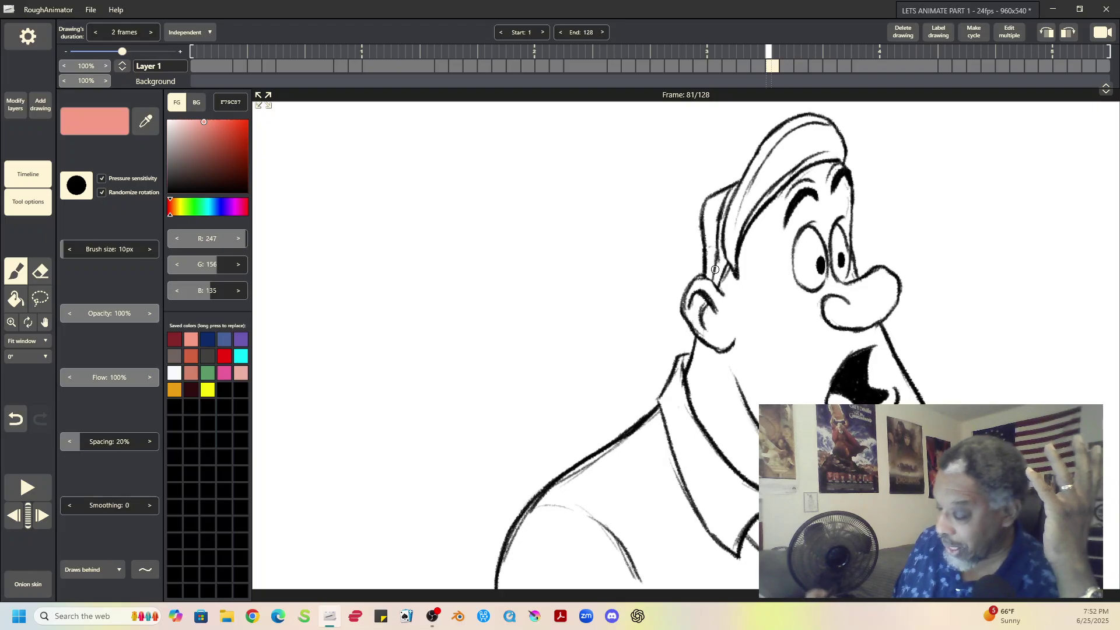
pyautogui.moveTo(699, 288)
pyautogui.mouseDown()
pyautogui.moveTo(690, 299)
pyautogui.moveTo(699, 279)
pyautogui.moveTo(713, 298)
pyautogui.moveTo(730, 268)
pyautogui.moveTo(690, 310)
pyautogui.moveTo(702, 332)
pyautogui.moveTo(706, 311)
pyautogui.moveTo(695, 382)
pyautogui.moveTo(692, 370)
pyautogui.mouseUp()
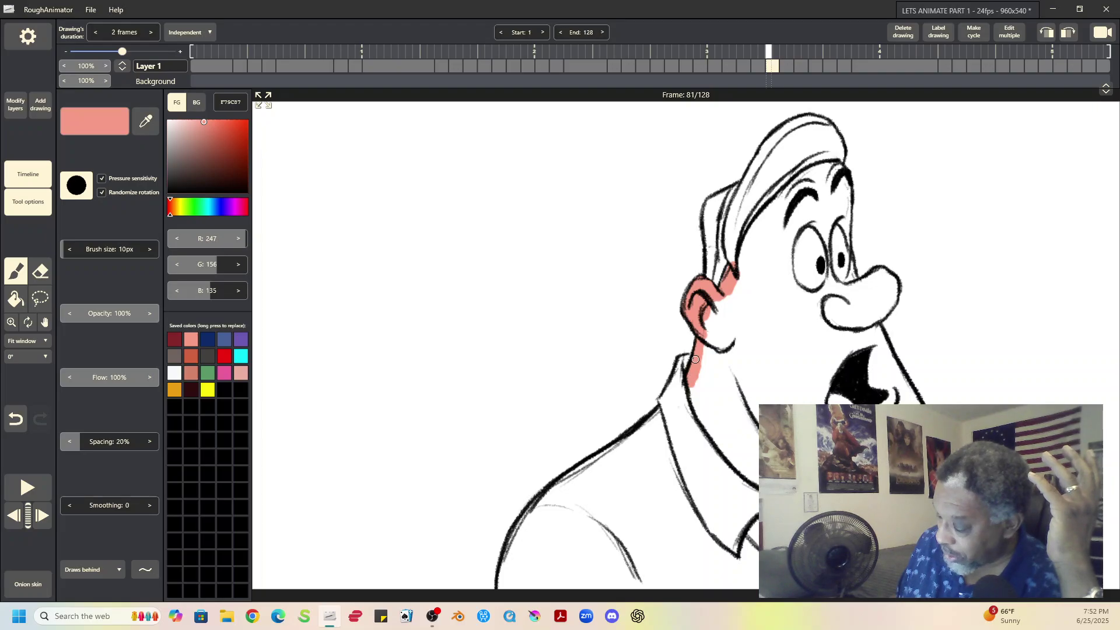
pyautogui.moveTo(750, 239)
pyautogui.mouseDown()
pyautogui.moveTo(737, 270)
pyautogui.moveTo(746, 246)
pyautogui.mouseUp()
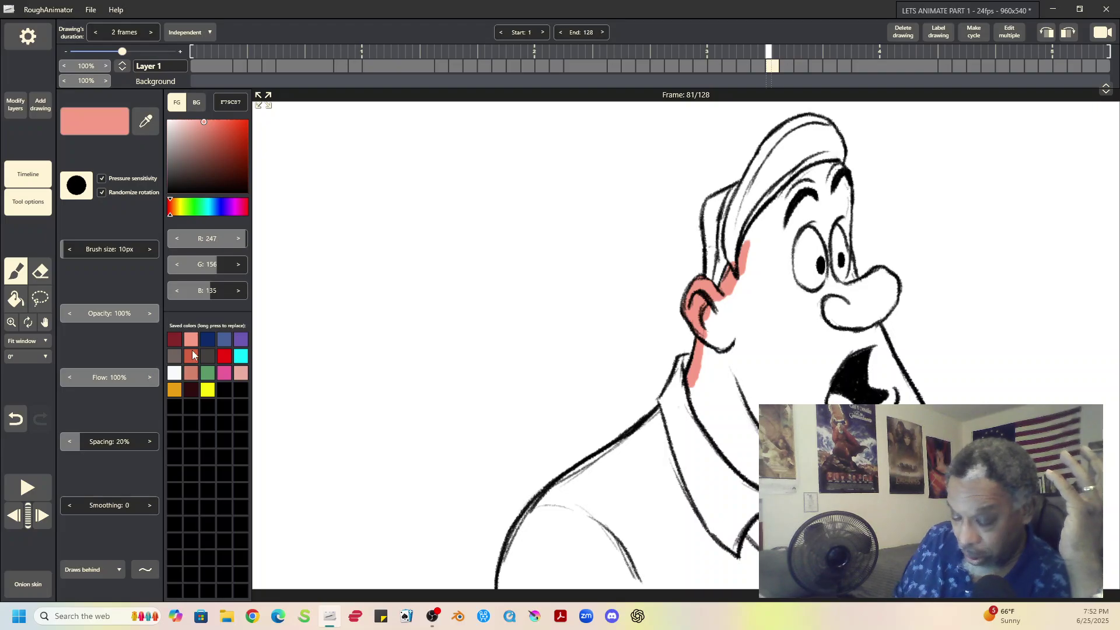
# - Undo the skin strokes on the sideburn, the lower ear and the neck, keeping the one on the upper ear
pyautogui.click(16, 419)
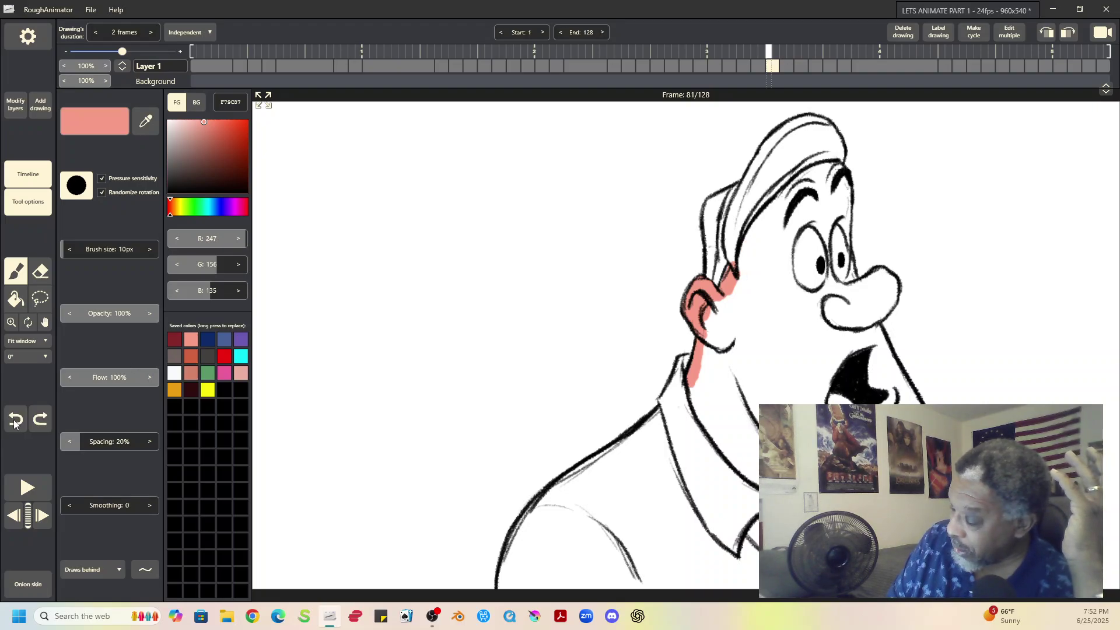
pyautogui.click(15, 420)
pyautogui.click(15, 422)
pyautogui.click(15, 422)
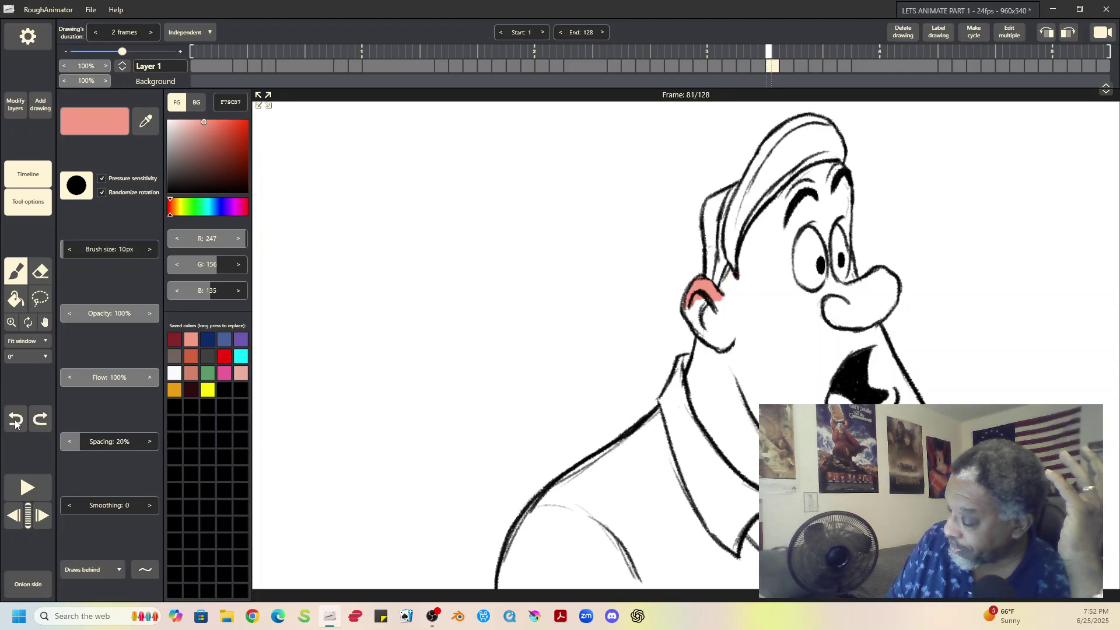
# - Brush the skin-coloured border along the sideburn, the lower ear, the back of the neck, the hairline and the forehead on frame 81
pyautogui.moveTo(736, 287)
pyautogui.mouseDown()
pyautogui.moveTo(723, 295)
pyautogui.moveTo(746, 249)
pyautogui.moveTo(744, 265)
pyautogui.mouseUp()
pyautogui.moveTo(706, 307)
pyautogui.mouseDown()
pyautogui.moveTo(687, 303)
pyautogui.moveTo(697, 331)
pyautogui.moveTo(703, 301)
pyautogui.moveTo(689, 382)
pyautogui.moveTo(705, 306)
pyautogui.moveTo(696, 406)
pyautogui.moveTo(759, 483)
pyautogui.mouseUp()
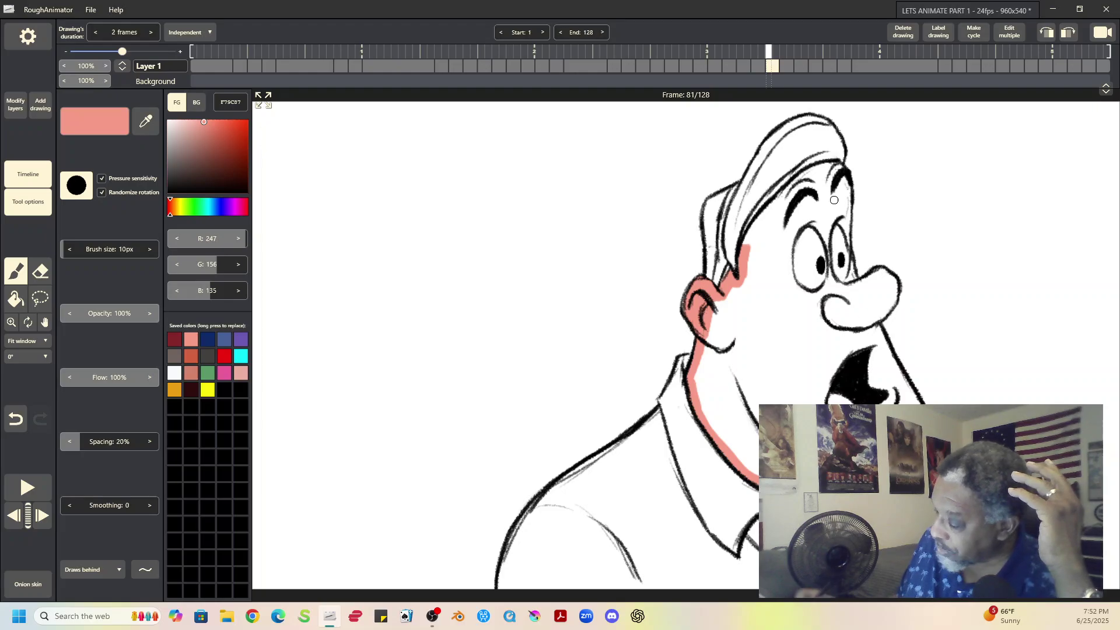
pyautogui.moveTo(808, 184)
pyautogui.mouseDown()
pyautogui.moveTo(785, 196)
pyautogui.moveTo(806, 173)
pyautogui.moveTo(744, 251)
pyautogui.moveTo(765, 211)
pyautogui.moveTo(822, 174)
pyautogui.moveTo(800, 175)
pyautogui.moveTo(836, 169)
pyautogui.moveTo(842, 187)
pyautogui.moveTo(827, 176)
pyautogui.moveTo(840, 205)
pyautogui.moveTo(845, 186)
pyautogui.mouseUp()
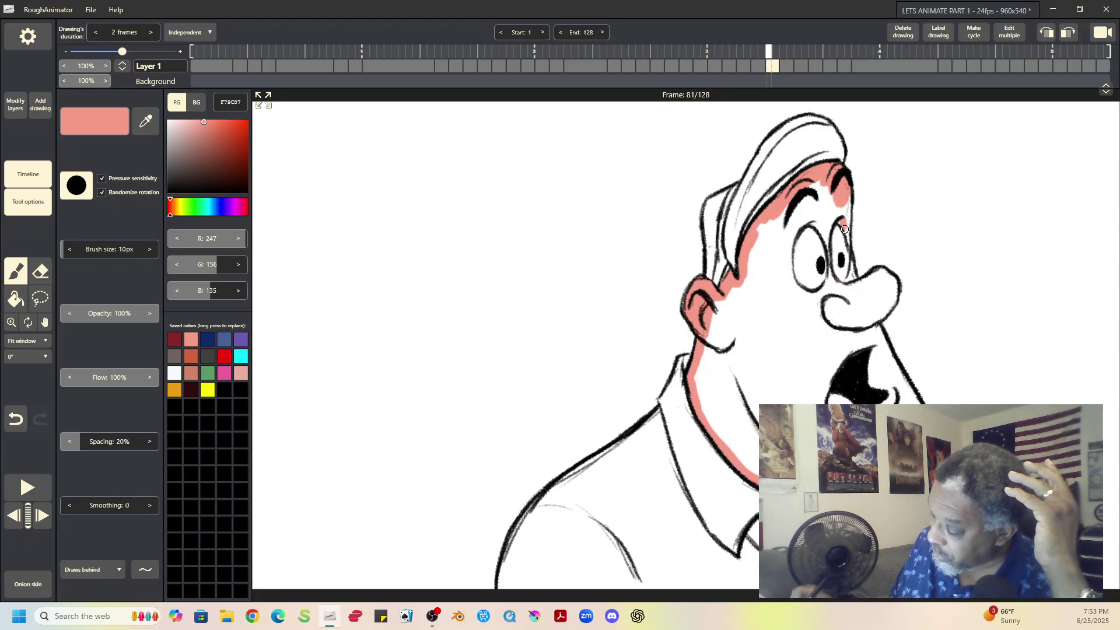
pyautogui.moveTo(845, 229)
pyautogui.mouseDown()
pyautogui.moveTo(846, 193)
pyautogui.moveTo(841, 219)
pyautogui.mouseUp()
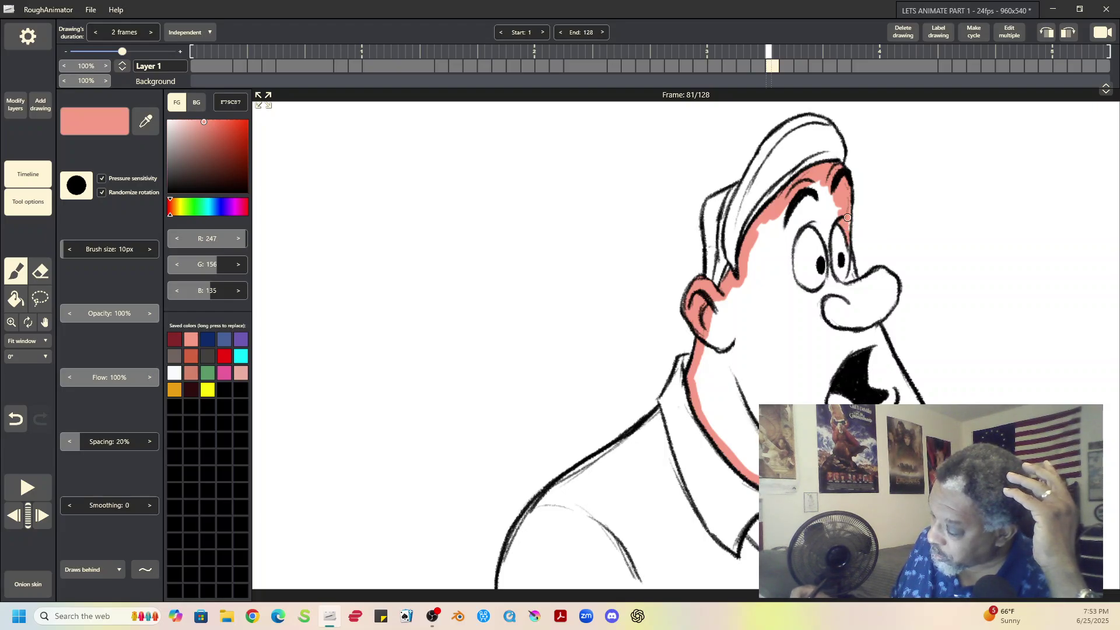
# - Brush the skin-coloured border around both eyes, the nose, the open mouth and the front of the cheek on frame 81
pyautogui.click(828, 284)
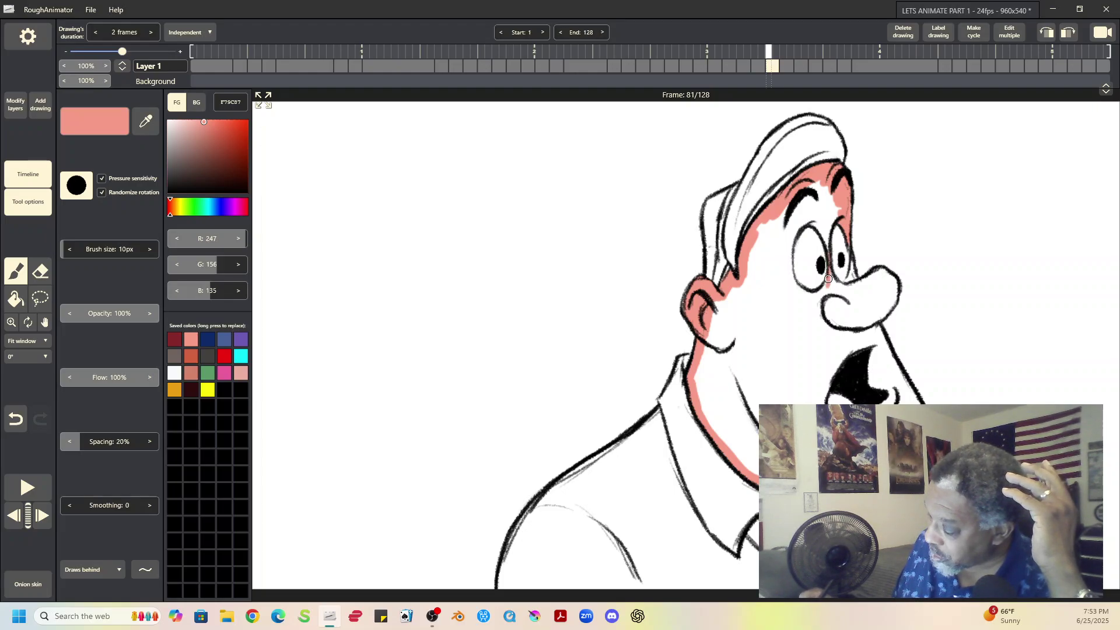
pyautogui.moveTo(830, 278)
pyautogui.mouseDown()
pyautogui.moveTo(836, 288)
pyautogui.moveTo(850, 278)
pyautogui.mouseUp()
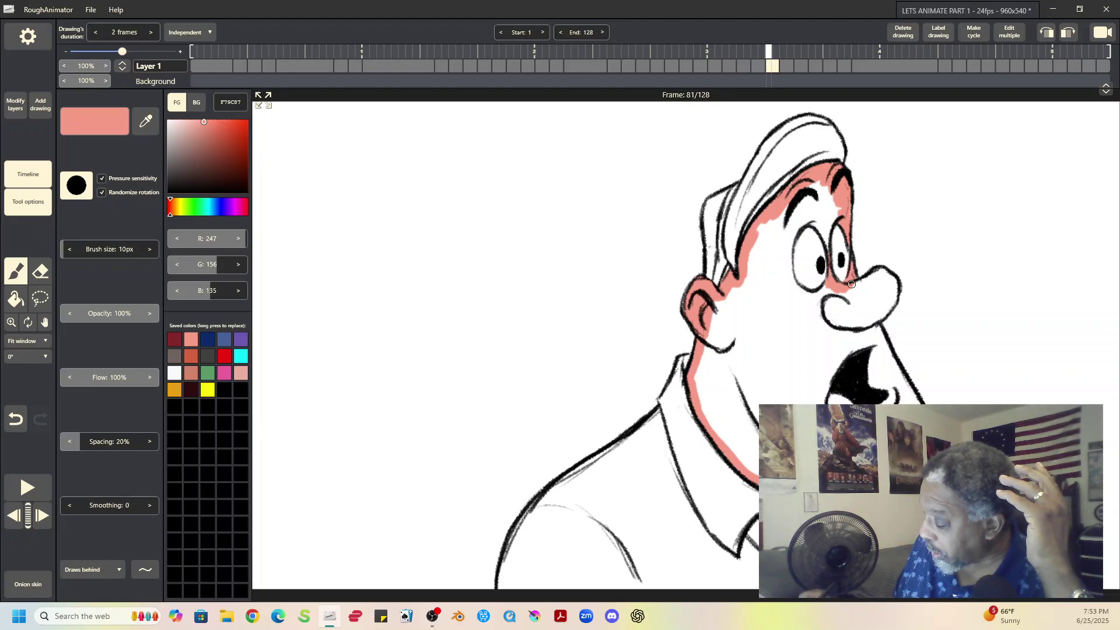
pyautogui.moveTo(828, 280); pyautogui.dragTo(815, 296)
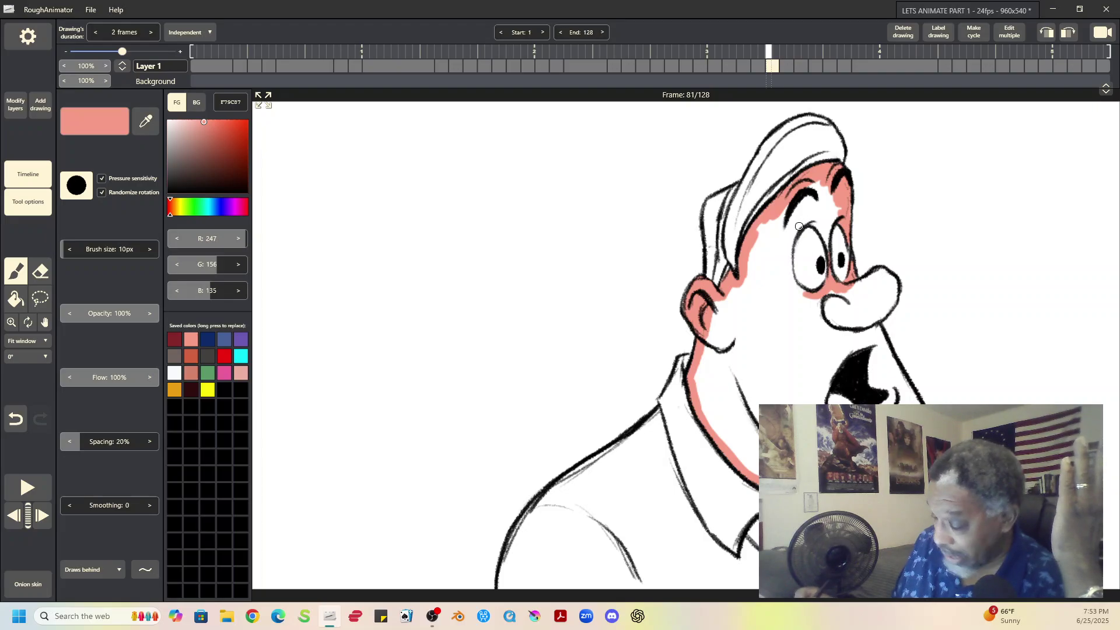
pyautogui.moveTo(792, 241)
pyautogui.mouseDown()
pyautogui.moveTo(786, 266)
pyautogui.moveTo(802, 292)
pyautogui.mouseUp()
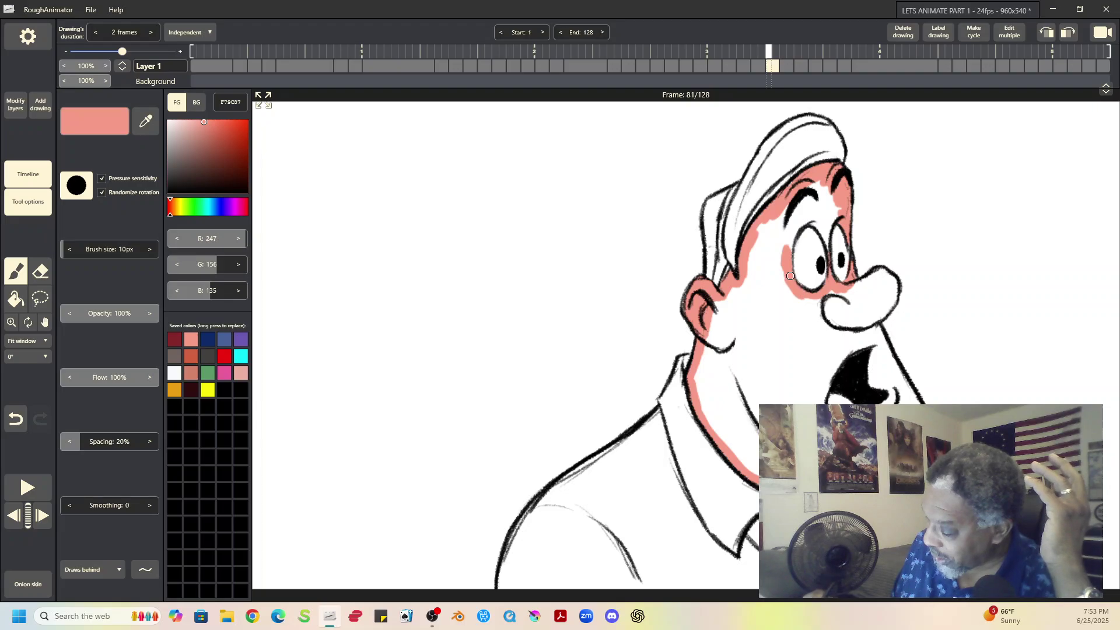
pyautogui.moveTo(796, 229)
pyautogui.mouseDown()
pyautogui.moveTo(787, 253)
pyautogui.moveTo(795, 231)
pyautogui.moveTo(831, 212)
pyautogui.moveTo(826, 241)
pyautogui.mouseUp()
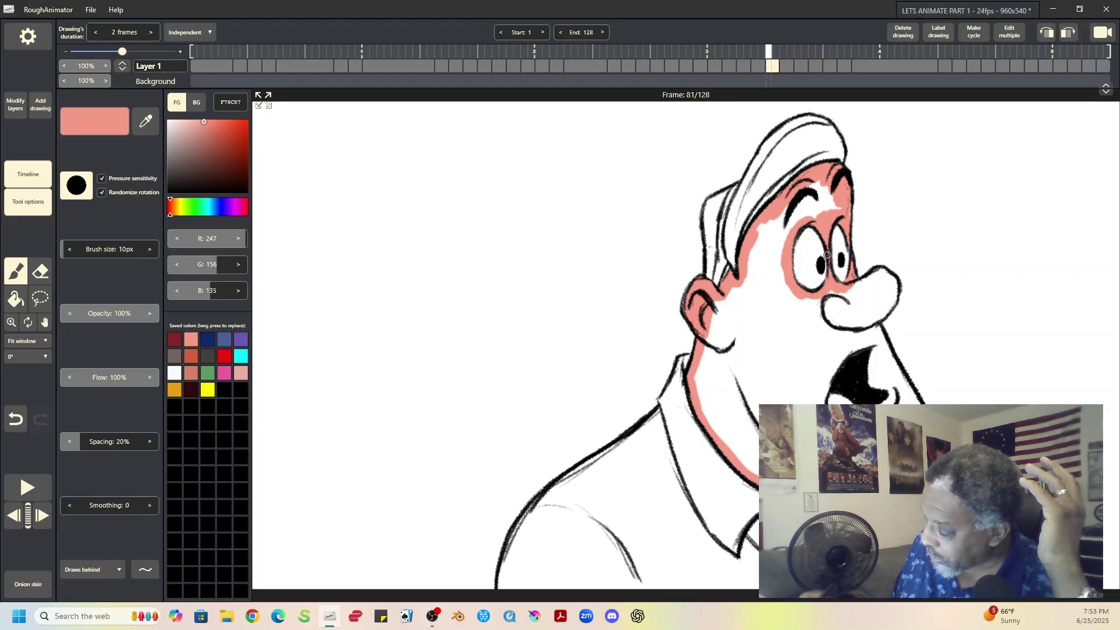
pyautogui.moveTo(829, 263)
pyautogui.mouseDown()
pyautogui.moveTo(839, 299)
pyautogui.moveTo(883, 280)
pyautogui.moveTo(882, 267)
pyautogui.moveTo(875, 320)
pyautogui.moveTo(889, 306)
pyautogui.moveTo(888, 280)
pyautogui.moveTo(893, 289)
pyautogui.moveTo(875, 333)
pyautogui.moveTo(827, 385)
pyautogui.moveTo(852, 350)
pyautogui.moveTo(863, 354)
pyautogui.moveTo(822, 400)
pyautogui.mouseUp()
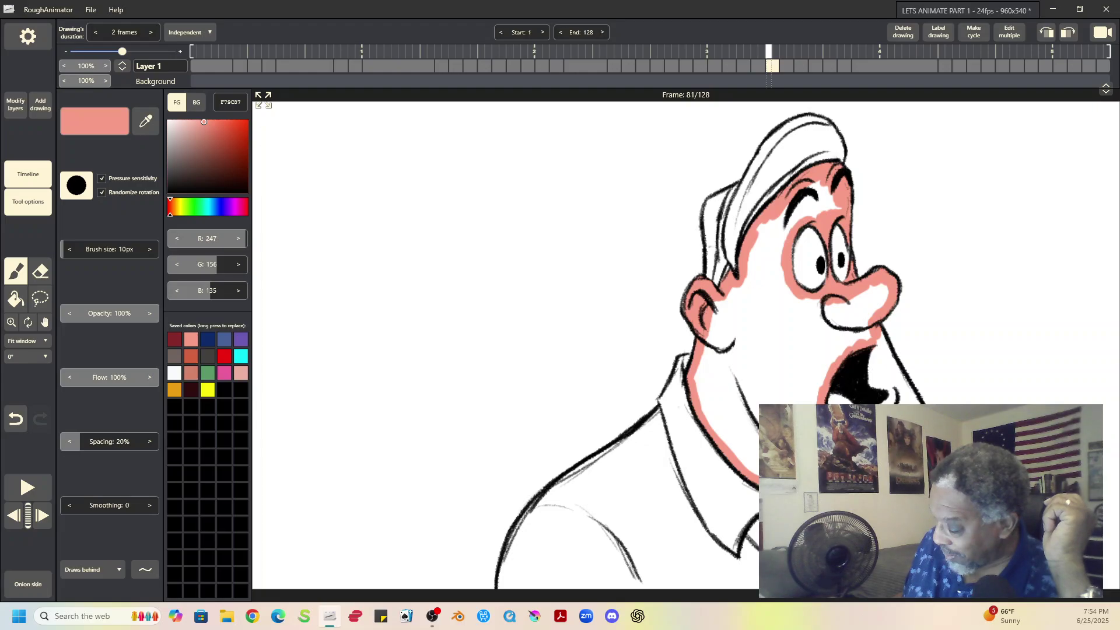
pyautogui.moveTo(887, 389)
pyautogui.mouseDown()
pyautogui.moveTo(880, 337)
pyautogui.moveTo(885, 380)
pyautogui.moveTo(871, 372)
pyautogui.moveTo(866, 340)
pyautogui.moveTo(888, 360)
pyautogui.moveTo(895, 395)
pyautogui.moveTo(885, 347)
pyautogui.moveTo(897, 402)
pyautogui.mouseUp()
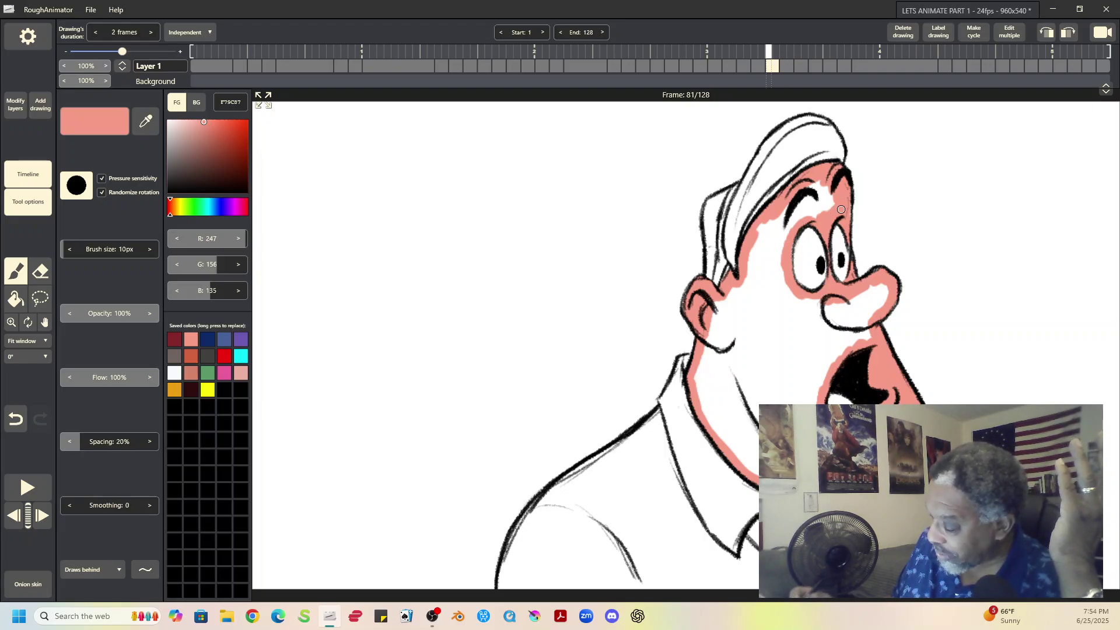
# - Fill the remaining white areas of the face and nose on frame 81 with the skin colour
pyautogui.click(22, 303)
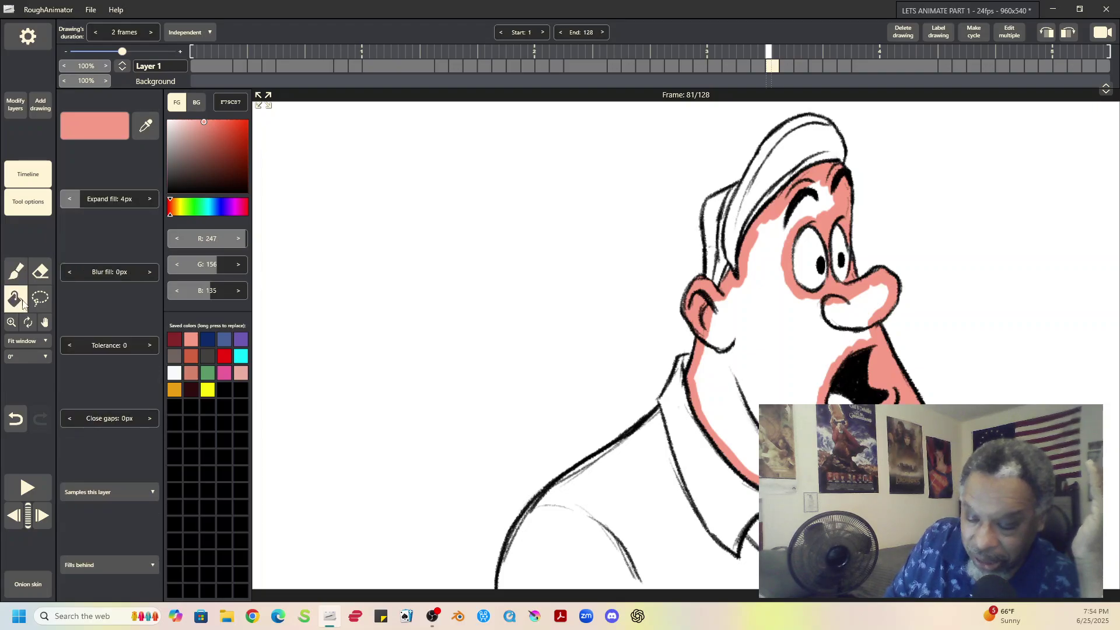
pyautogui.click(793, 286)
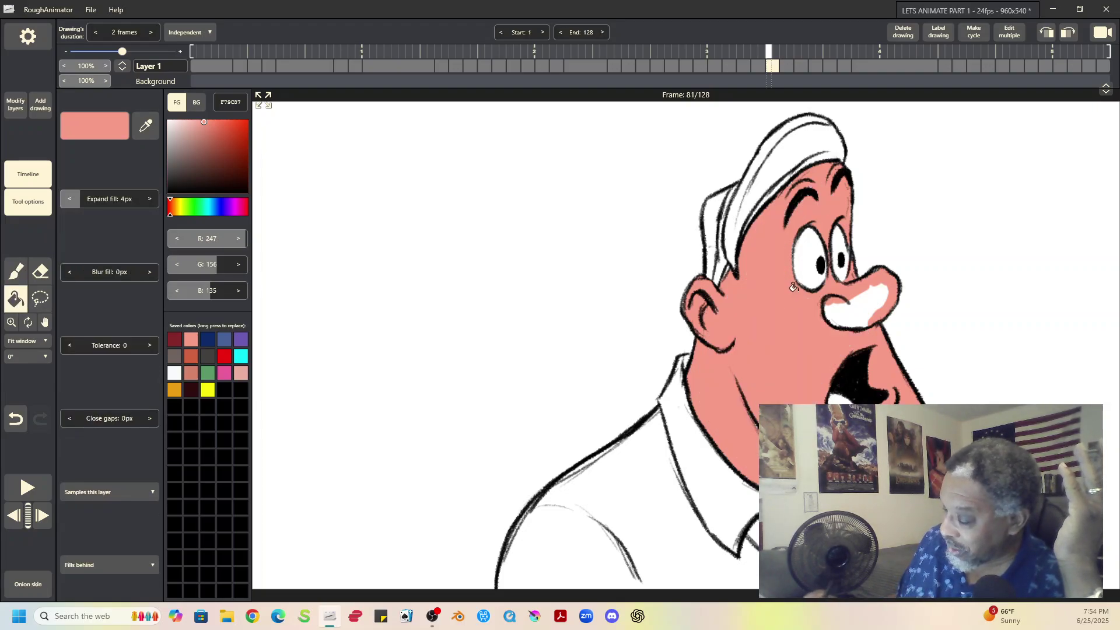
pyautogui.click(850, 303)
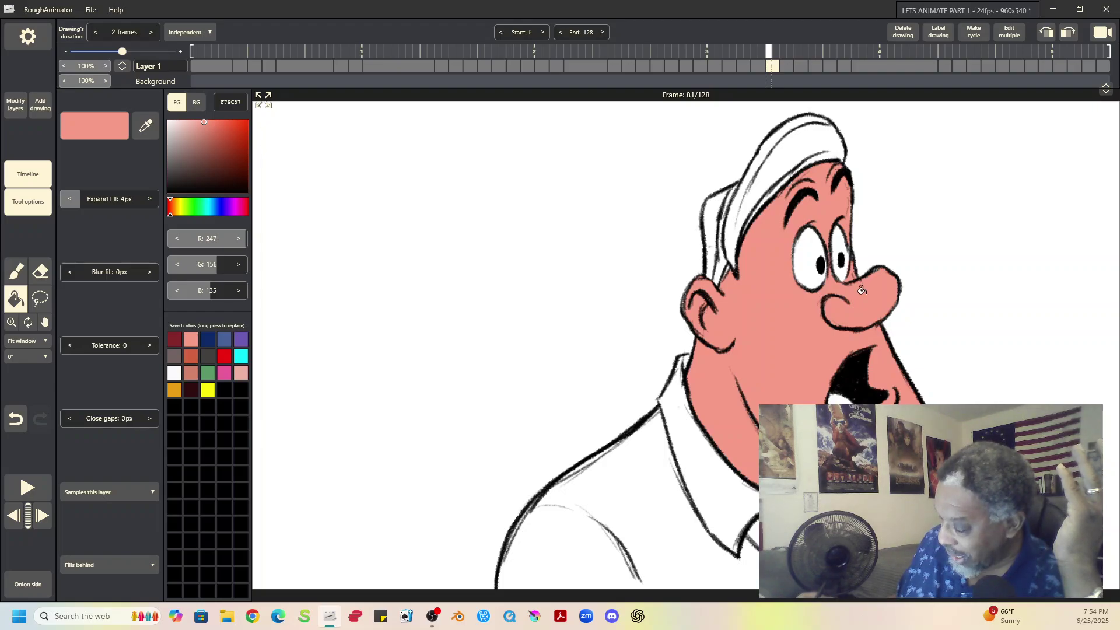
# - Brush the eyes white and the tongue inside the open mouth pink on frame 81
pyautogui.press('b')
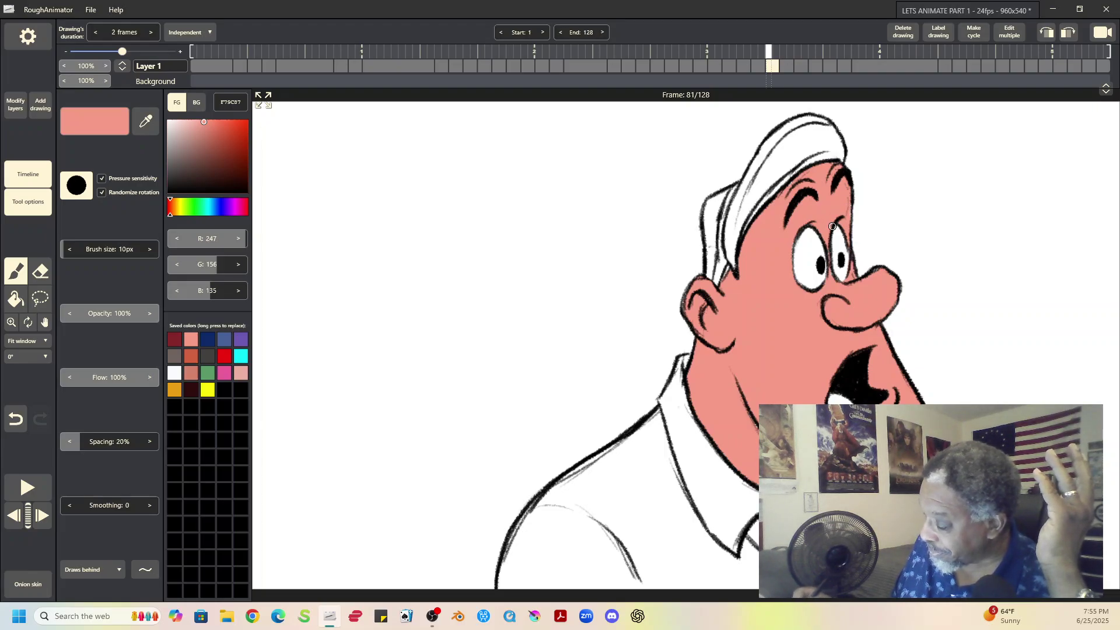
pyautogui.click(179, 372)
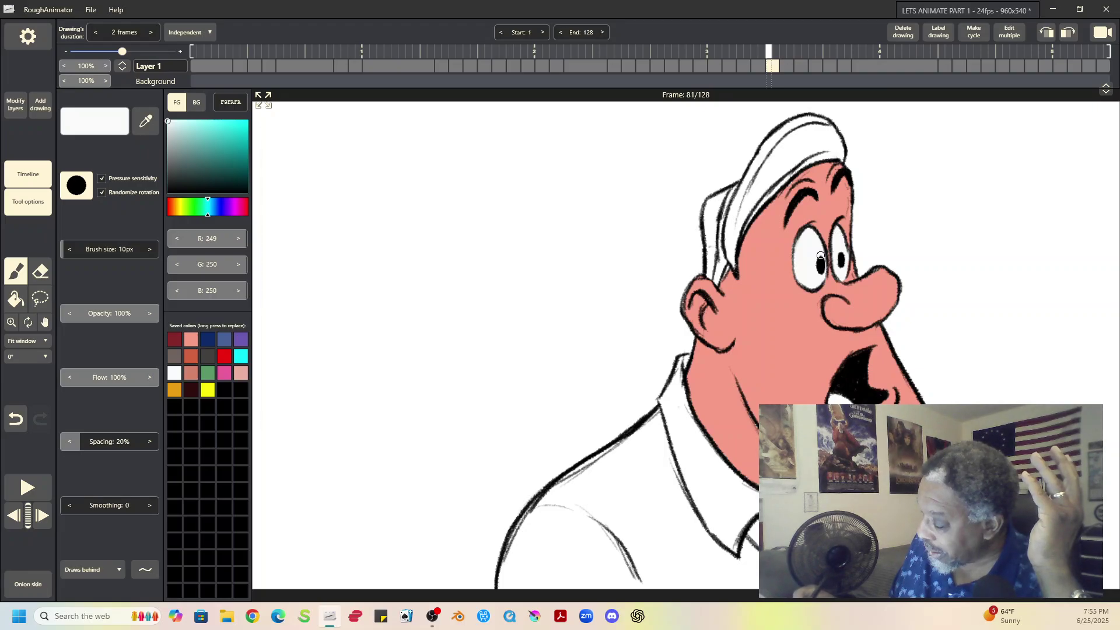
pyautogui.click(225, 373)
pyautogui.moveTo(832, 390); pyautogui.dragTo(834, 403)
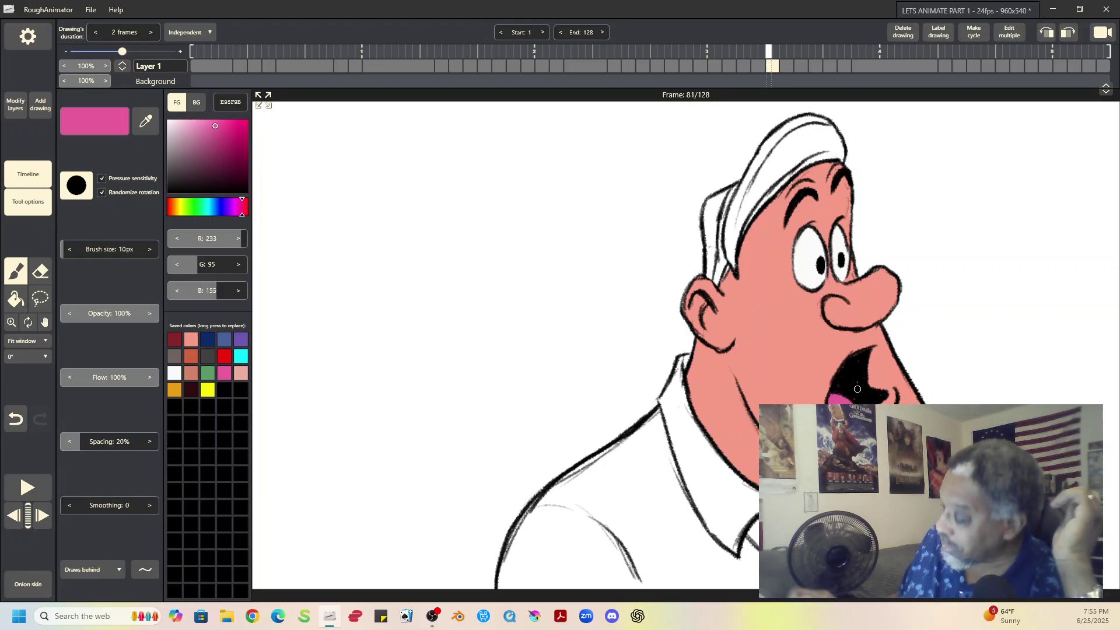
# - On frame 83, brush the skin-coloured border along the ear, sideburn, hairline, forehead and the back and base of the neck
pyautogui.click(786, 65)
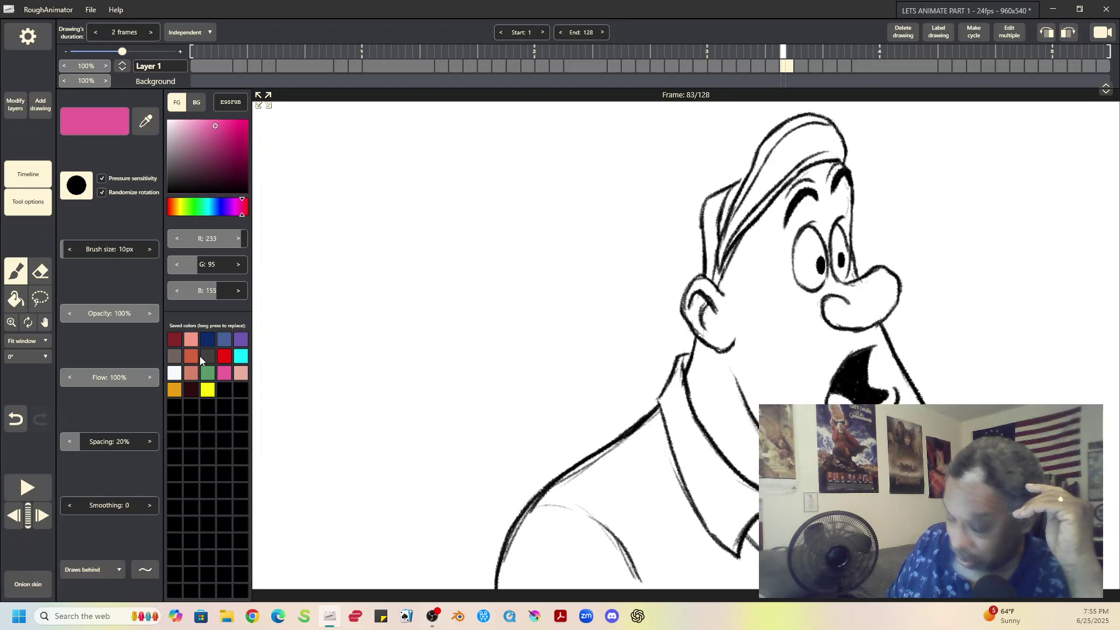
pyautogui.click(191, 339)
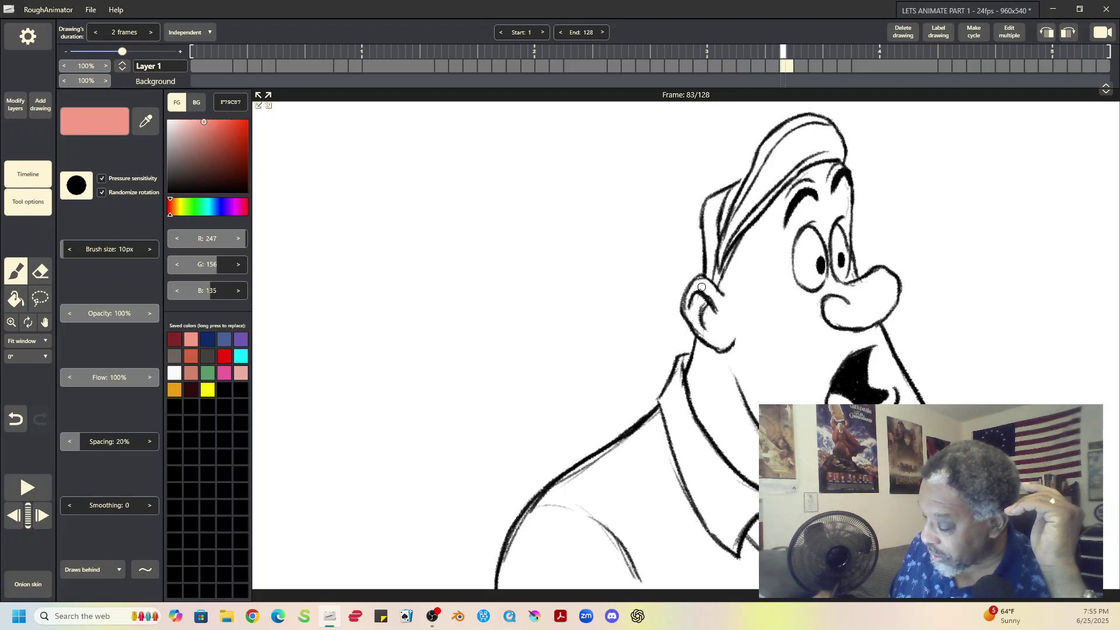
pyautogui.moveTo(703, 284)
pyautogui.mouseDown()
pyautogui.moveTo(686, 299)
pyautogui.moveTo(694, 287)
pyautogui.moveTo(726, 288)
pyautogui.moveTo(781, 198)
pyautogui.moveTo(829, 167)
pyautogui.mouseUp()
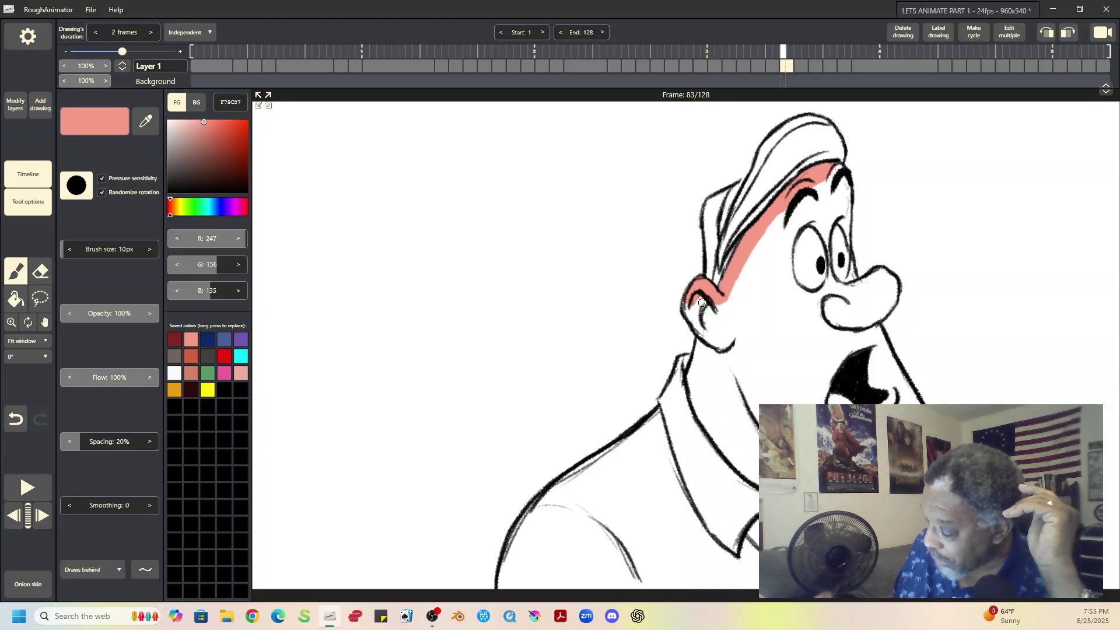
pyautogui.moveTo(703, 298)
pyautogui.mouseDown()
pyautogui.moveTo(687, 315)
pyautogui.moveTo(700, 336)
pyautogui.moveTo(706, 309)
pyautogui.mouseUp()
pyautogui.moveTo(699, 352)
pyautogui.mouseDown()
pyautogui.moveTo(700, 341)
pyautogui.moveTo(697, 411)
pyautogui.moveTo(754, 479)
pyautogui.mouseUp()
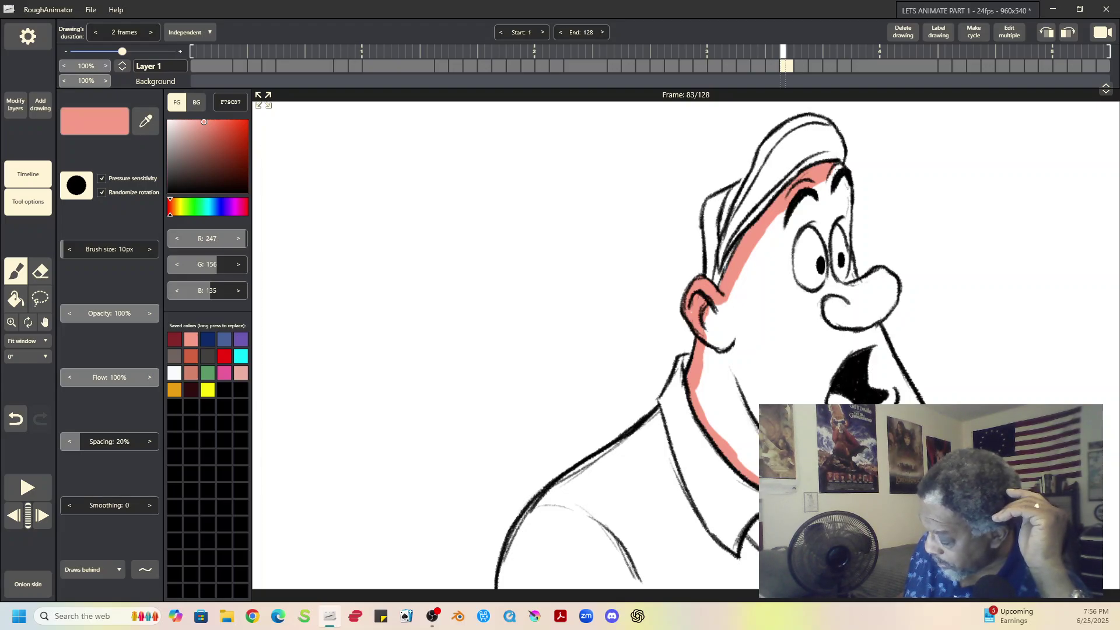
# - Brush the skin-coloured border around the open mouth, both eyes, the front eyebrow, the nose and the front of the cheek on frame 83
pyautogui.moveTo(832, 361)
pyautogui.mouseDown()
pyautogui.moveTo(820, 393)
pyautogui.moveTo(845, 354)
pyautogui.moveTo(825, 390)
pyautogui.mouseUp()
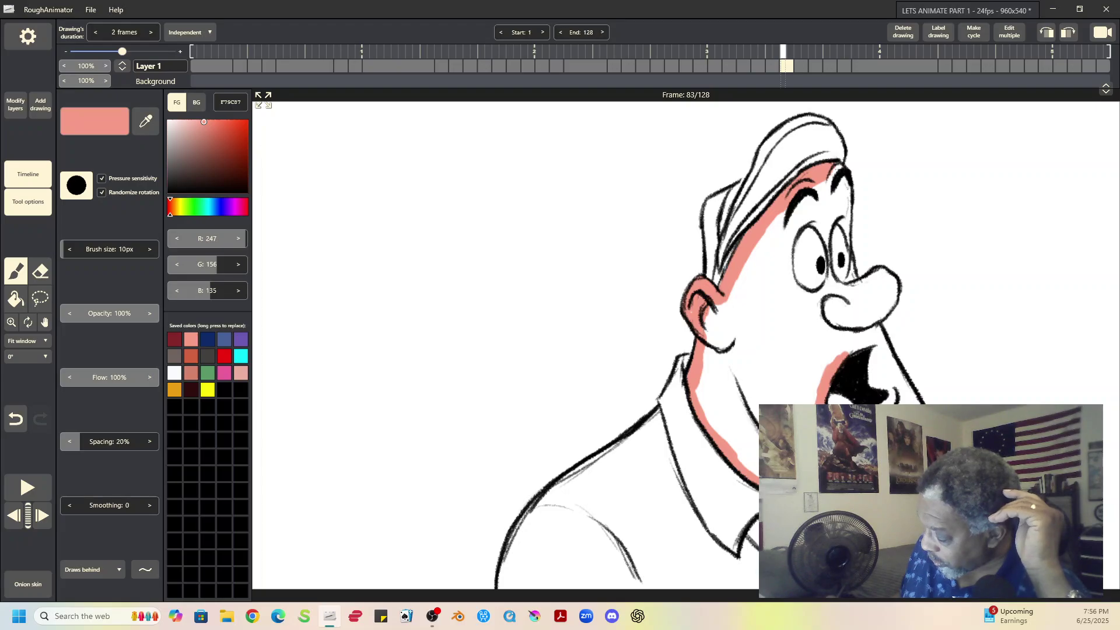
pyautogui.moveTo(861, 355)
pyautogui.mouseDown()
pyautogui.moveTo(840, 365)
pyautogui.moveTo(872, 350)
pyautogui.moveTo(875, 382)
pyautogui.moveTo(888, 399)
pyautogui.moveTo(894, 386)
pyautogui.mouseUp()
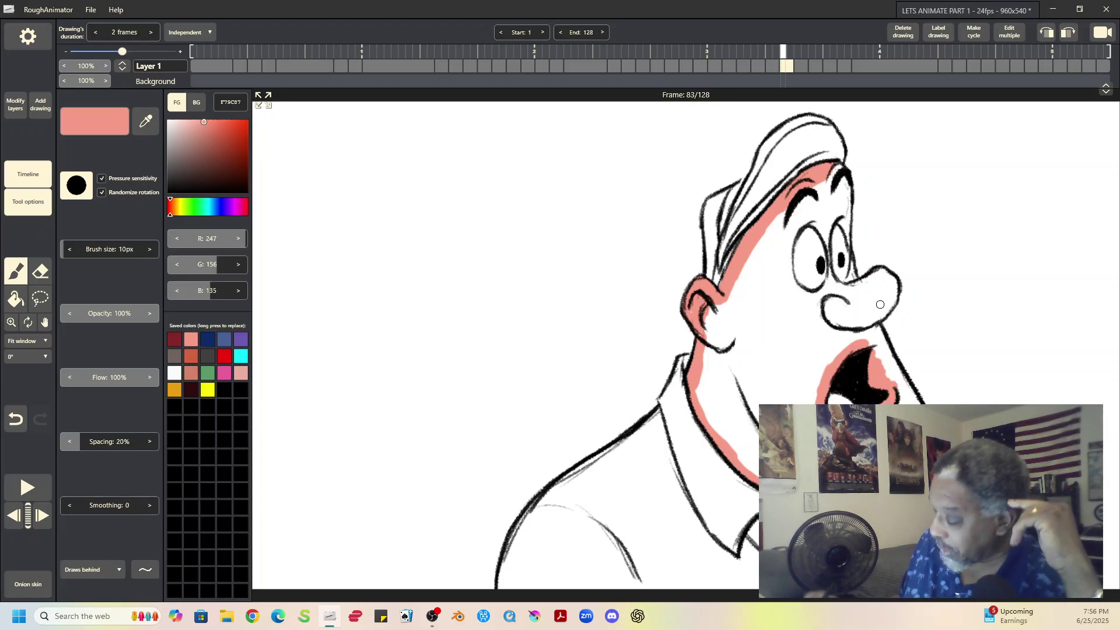
pyautogui.moveTo(802, 216)
pyautogui.mouseDown()
pyautogui.moveTo(789, 233)
pyautogui.moveTo(798, 219)
pyautogui.moveTo(819, 228)
pyautogui.mouseUp()
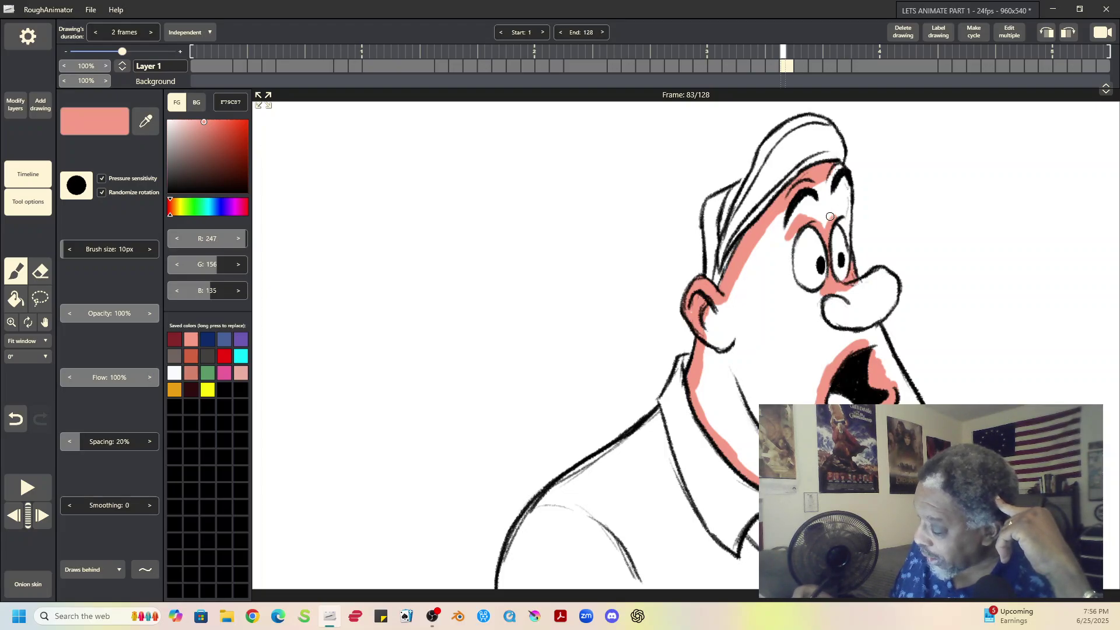
pyautogui.moveTo(835, 215); pyautogui.dragTo(843, 225)
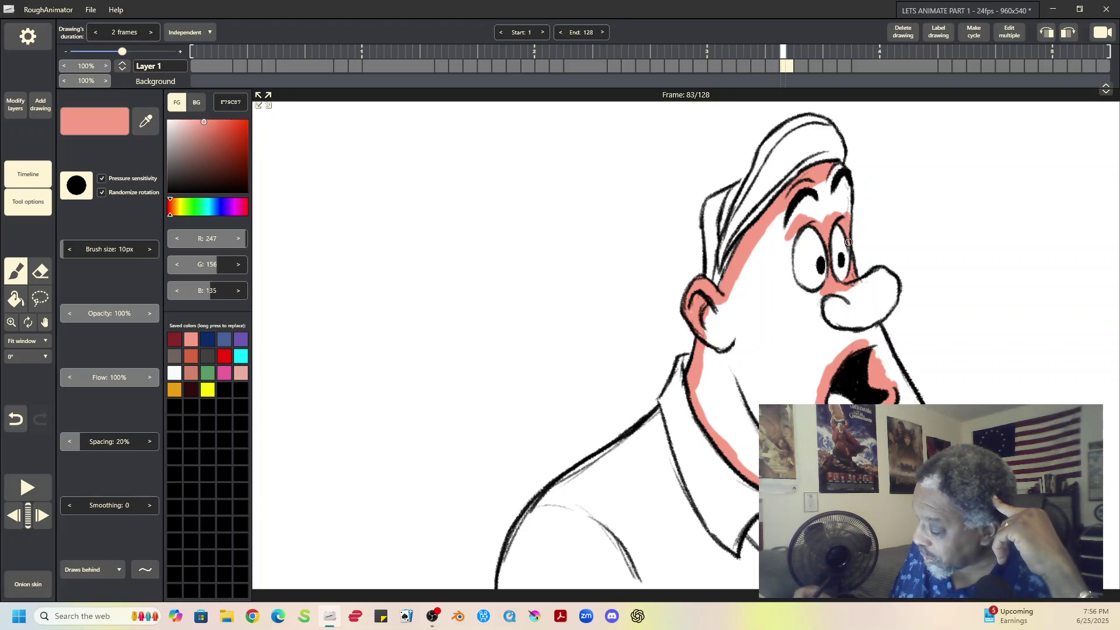
pyautogui.moveTo(787, 260)
pyautogui.mouseDown()
pyautogui.moveTo(792, 234)
pyautogui.moveTo(792, 285)
pyautogui.moveTo(819, 294)
pyautogui.mouseUp()
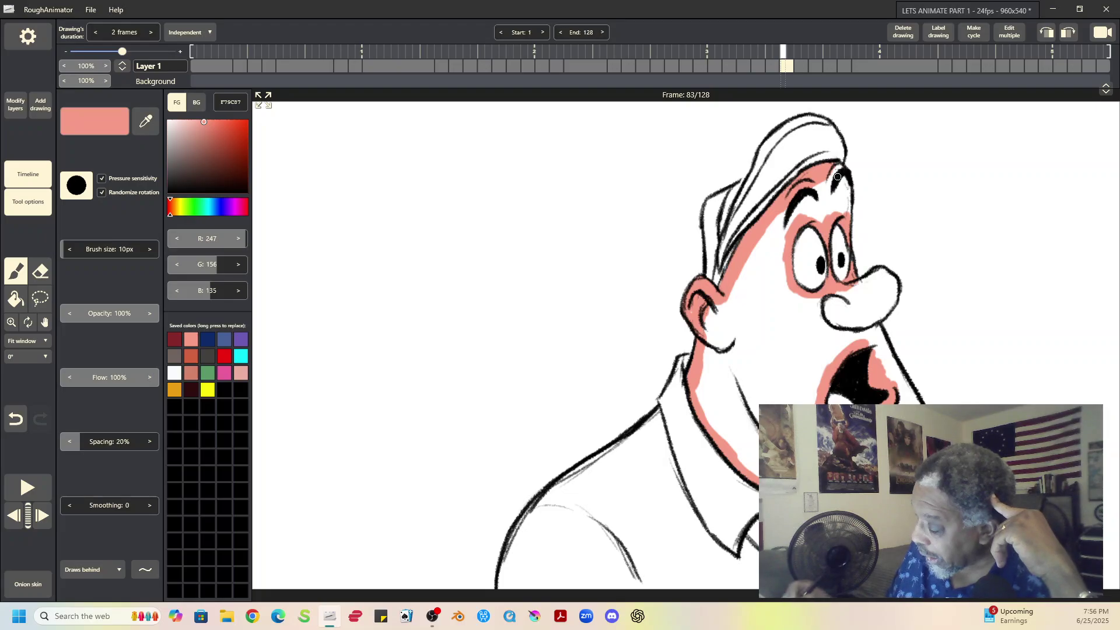
pyautogui.moveTo(838, 177)
pyautogui.mouseDown()
pyautogui.moveTo(827, 182)
pyautogui.moveTo(834, 172)
pyautogui.moveTo(848, 205)
pyautogui.mouseUp()
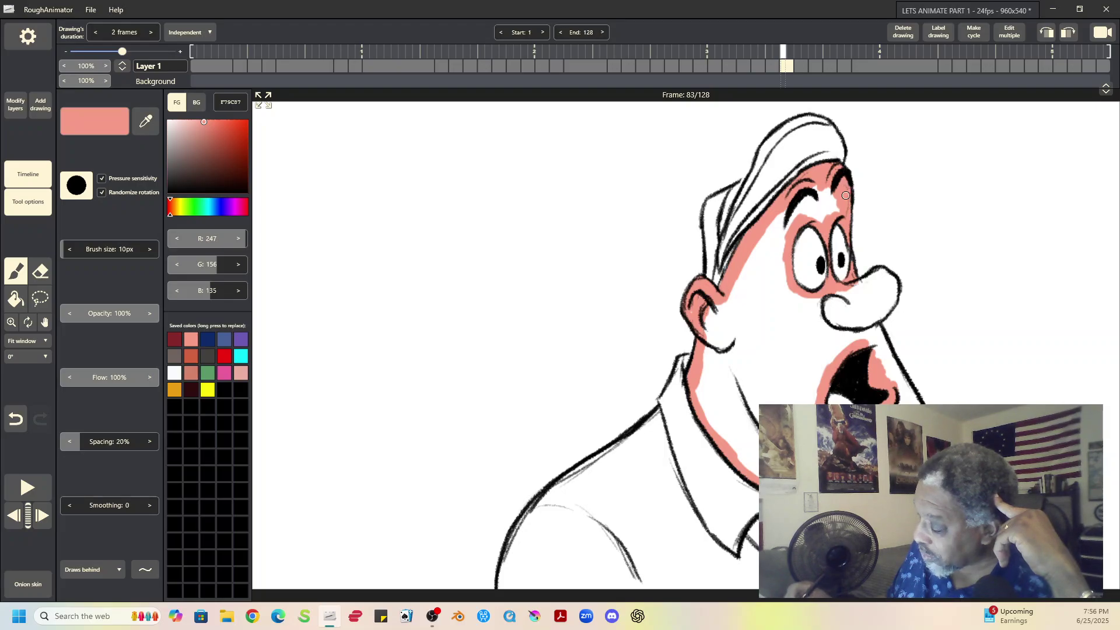
pyautogui.moveTo(875, 278)
pyautogui.mouseDown()
pyautogui.moveTo(839, 295)
pyautogui.moveTo(889, 279)
pyautogui.moveTo(869, 319)
pyautogui.moveTo(889, 303)
pyautogui.moveTo(887, 278)
pyautogui.mouseUp()
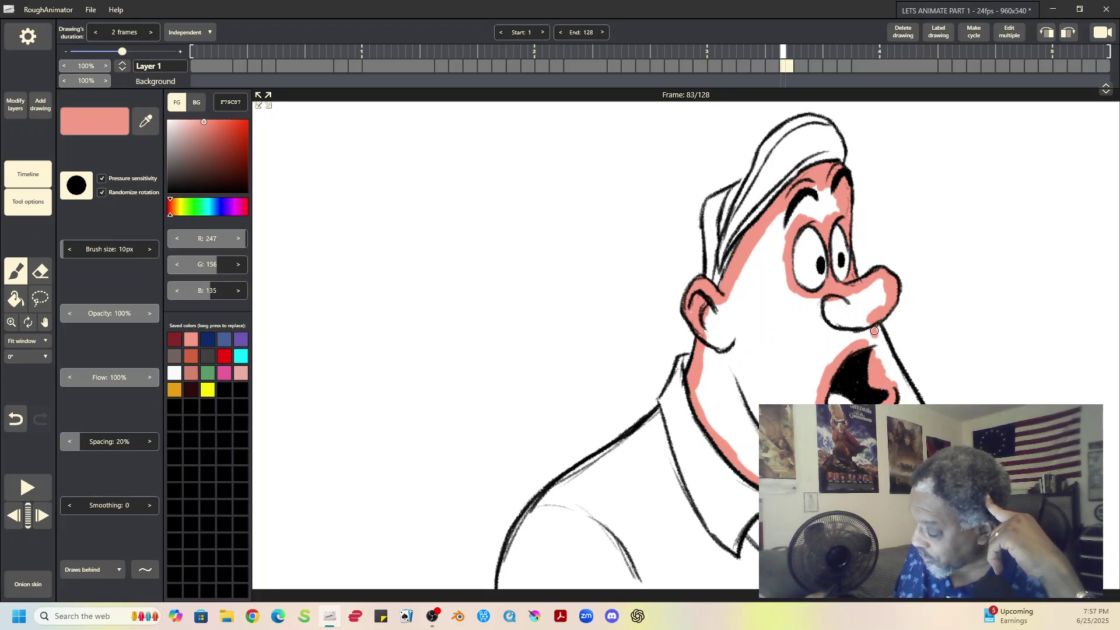
pyautogui.moveTo(882, 340)
pyautogui.mouseDown()
pyautogui.moveTo(895, 382)
pyautogui.moveTo(884, 357)
pyautogui.moveTo(886, 380)
pyautogui.moveTo(893, 364)
pyautogui.moveTo(901, 402)
pyautogui.mouseUp()
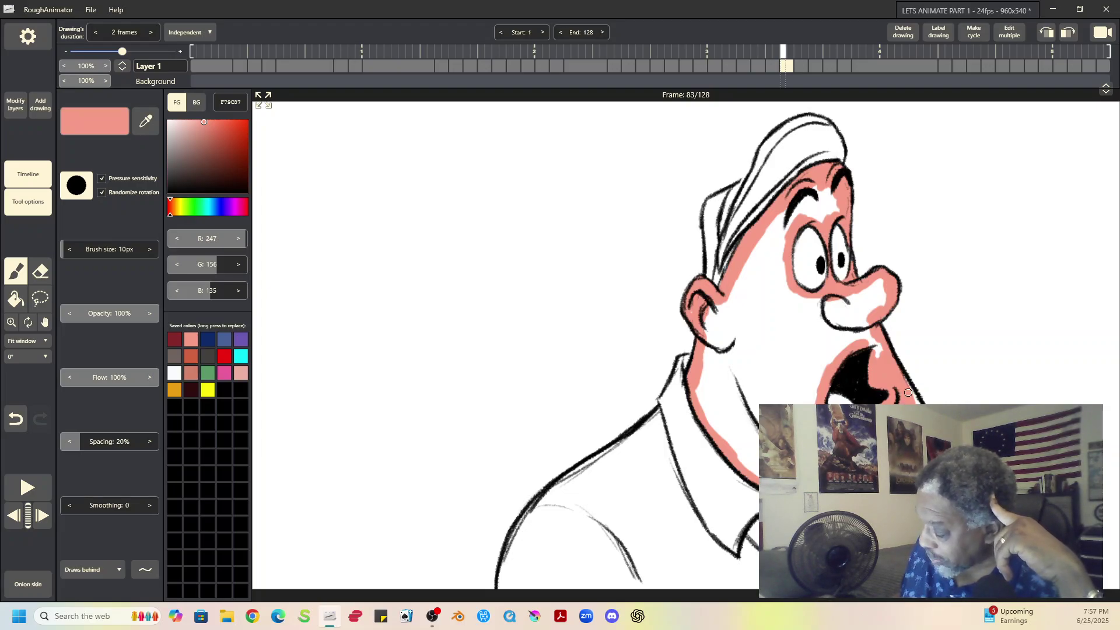
pyautogui.moveTo(908, 393); pyautogui.dragTo(912, 398)
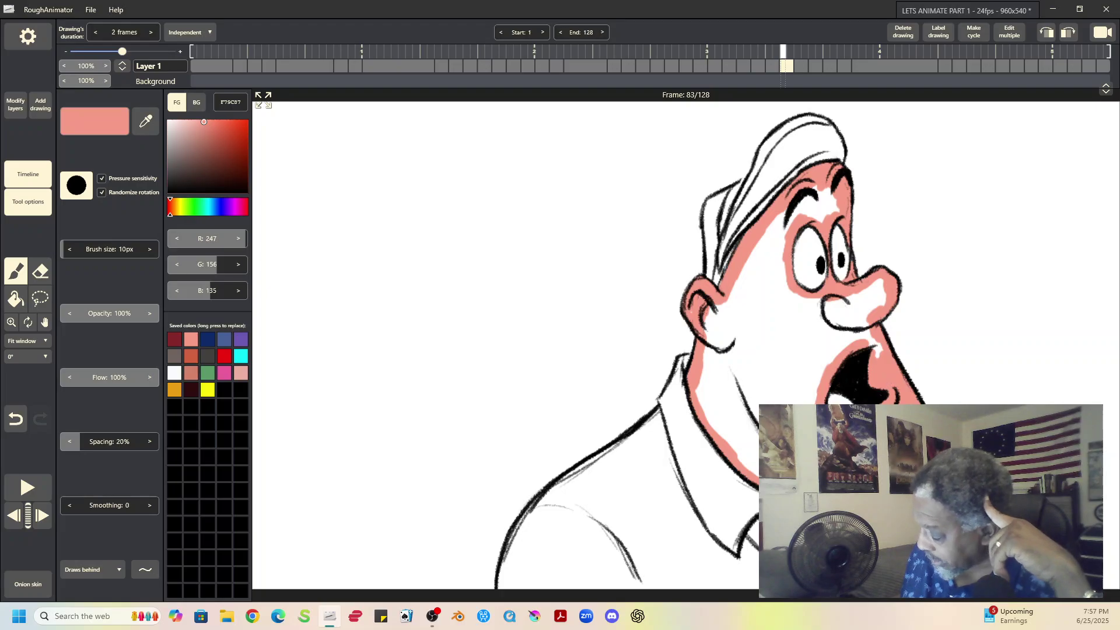
# - Fill the remaining white areas of the face and nose on frame 83 with the skin colour
pyautogui.click(16, 299)
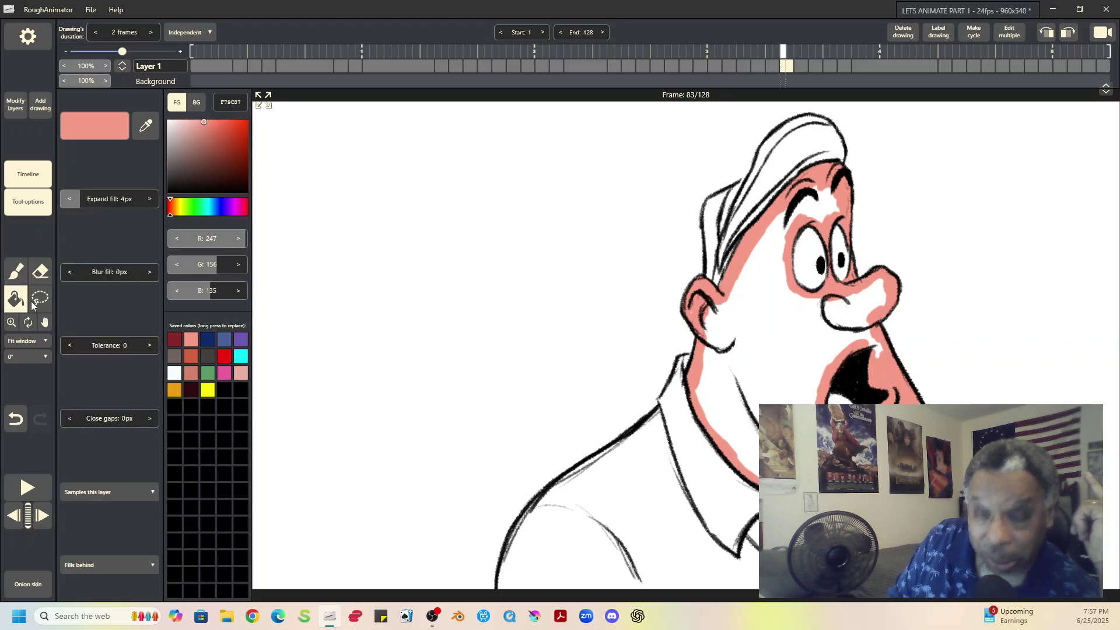
pyautogui.click(783, 364)
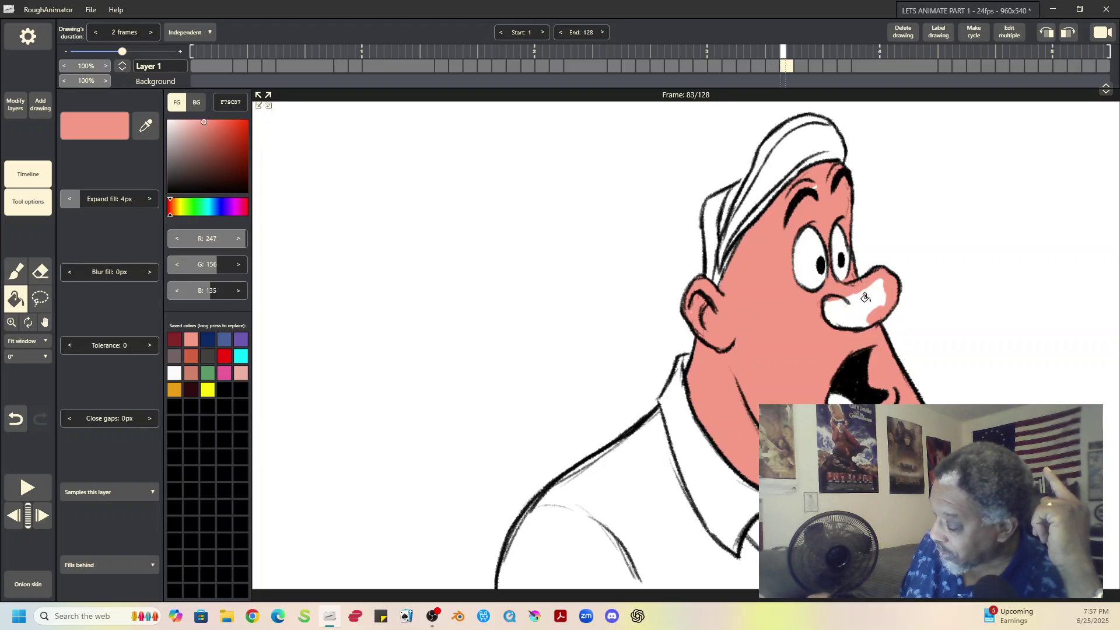
pyautogui.click(868, 296)
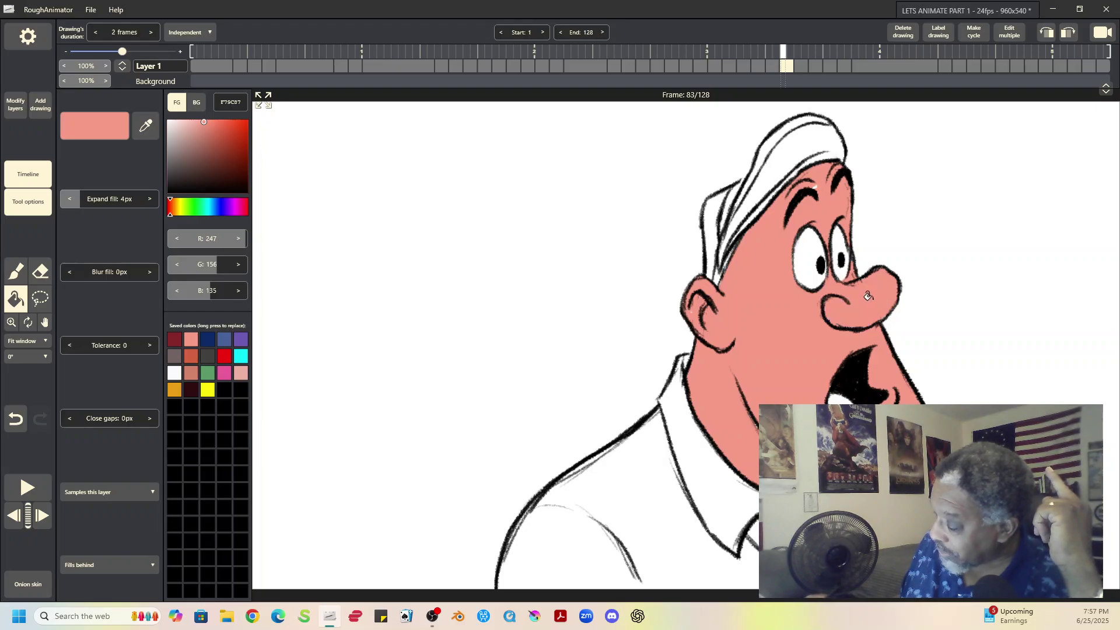
# - Brush the eyes white and the tongue inside the open mouth pink on frame 83
pyautogui.click(16, 279)
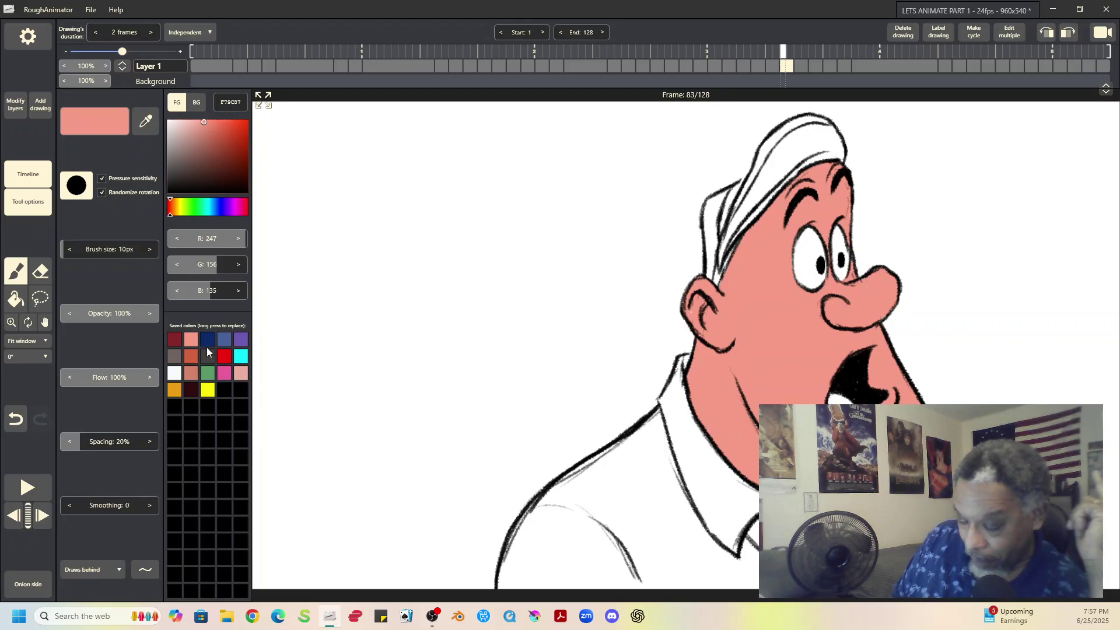
pyautogui.click(174, 373)
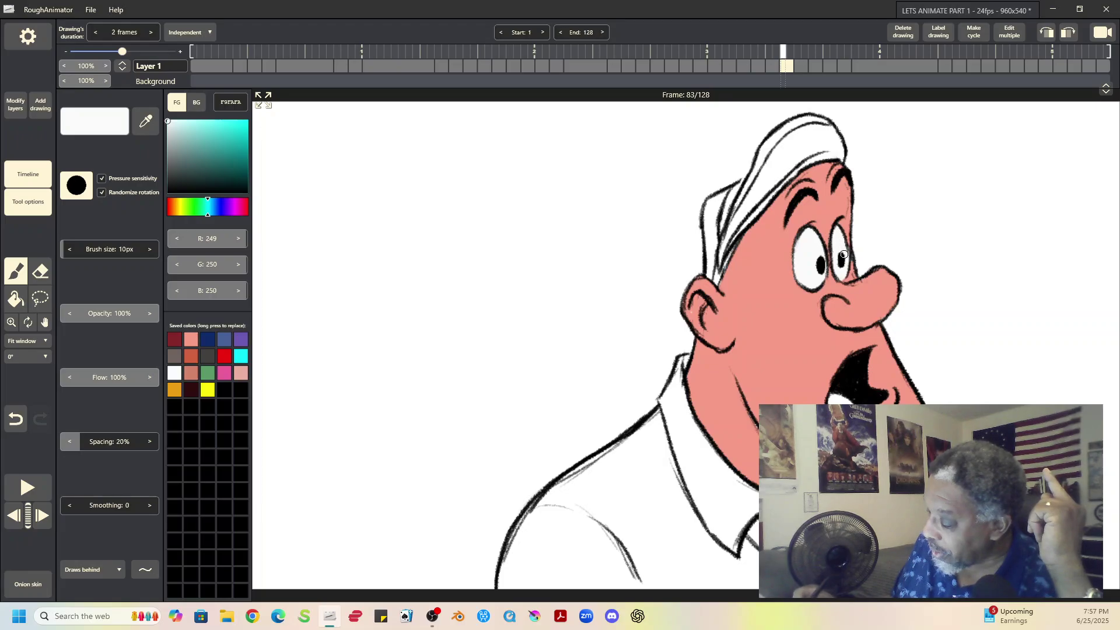
pyautogui.click(223, 373)
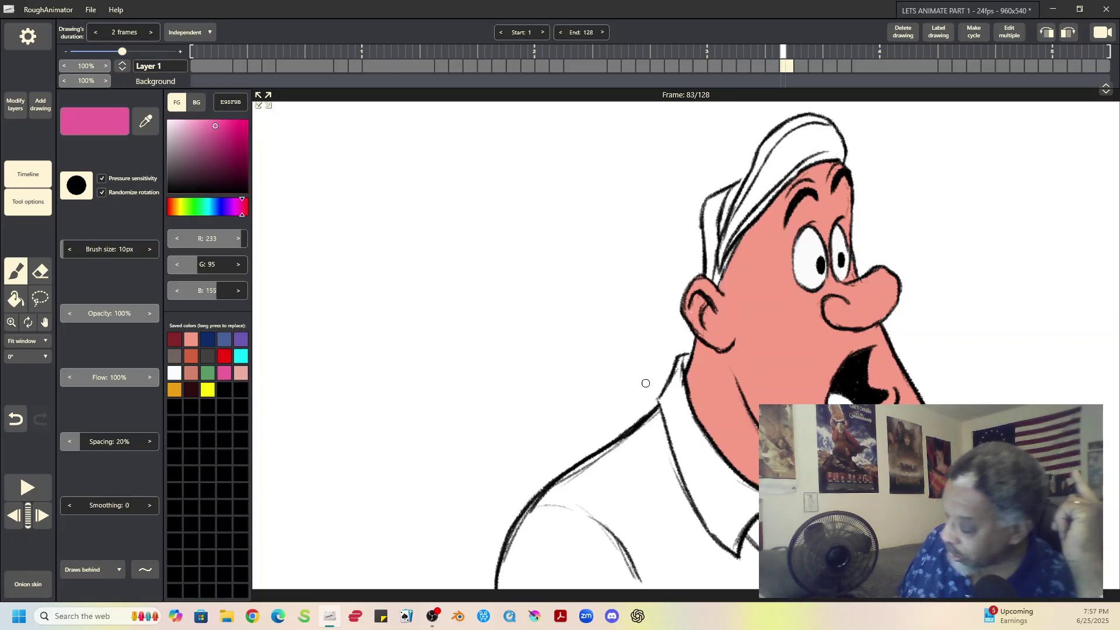
# - On frame 85, brush the skin colour over the ear and along the sideburn, the back of the neck and the collar line
pyautogui.click(802, 65)
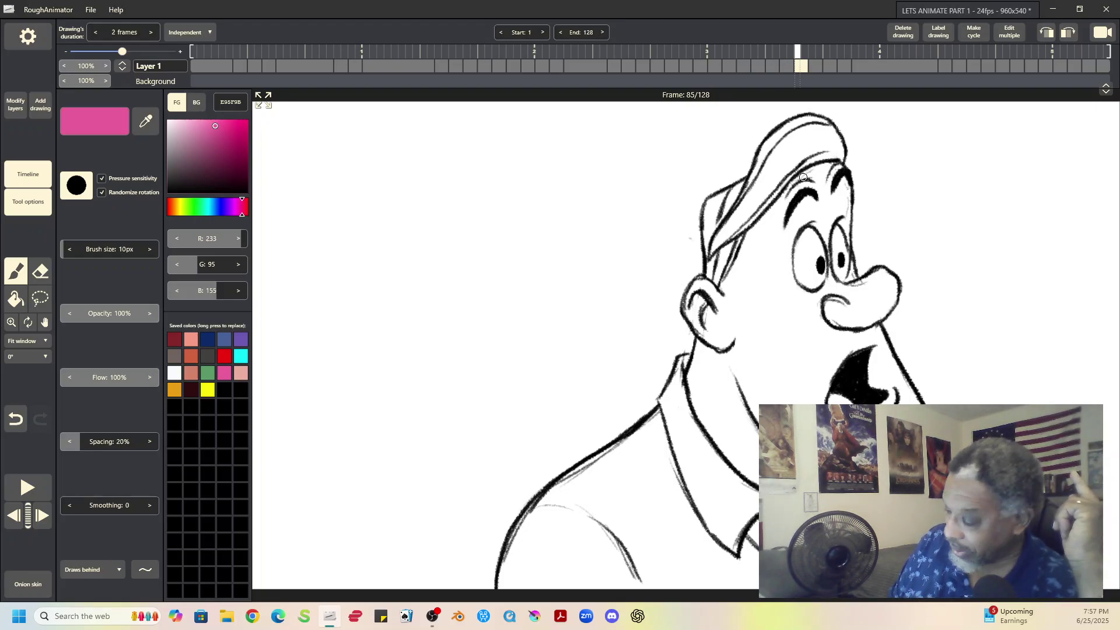
pyautogui.click(188, 336)
pyautogui.moveTo(702, 285)
pyautogui.mouseDown()
pyautogui.moveTo(688, 301)
pyautogui.moveTo(695, 284)
pyautogui.moveTo(707, 295)
pyautogui.moveTo(700, 280)
pyautogui.moveTo(718, 296)
pyautogui.moveTo(684, 320)
pyautogui.moveTo(721, 303)
pyautogui.mouseUp()
pyautogui.moveTo(748, 241)
pyautogui.mouseDown()
pyautogui.moveTo(708, 311)
pyautogui.moveTo(718, 307)
pyautogui.moveTo(691, 388)
pyautogui.moveTo(700, 353)
pyautogui.mouseUp()
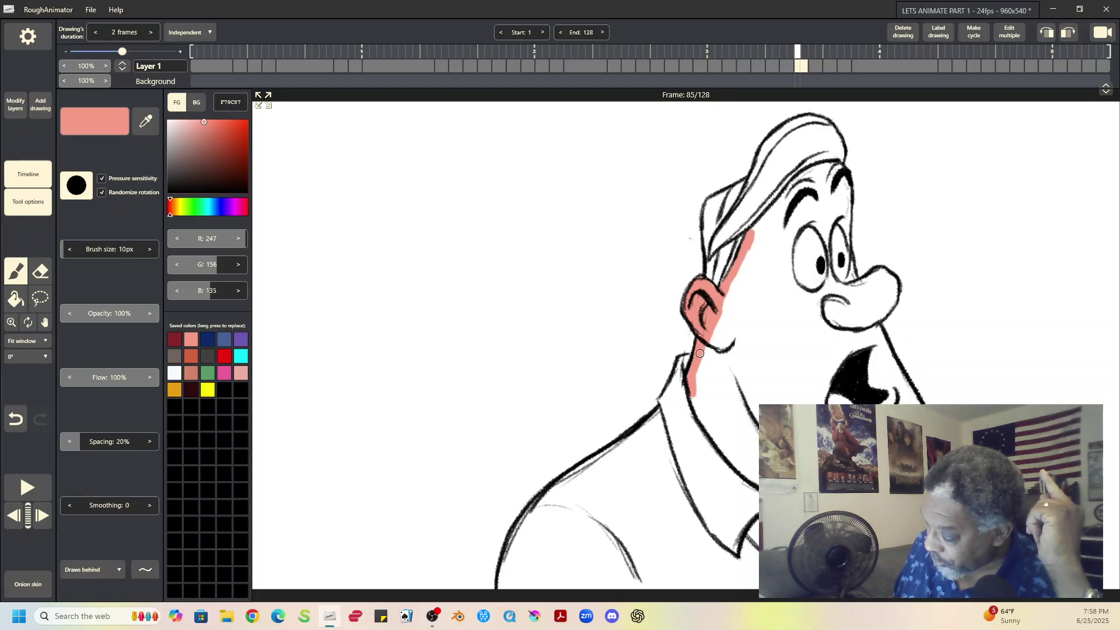
pyautogui.moveTo(702, 401)
pyautogui.mouseDown()
pyautogui.moveTo(696, 409)
pyautogui.moveTo(694, 398)
pyautogui.moveTo(712, 433)
pyautogui.moveTo(755, 479)
pyautogui.mouseUp()
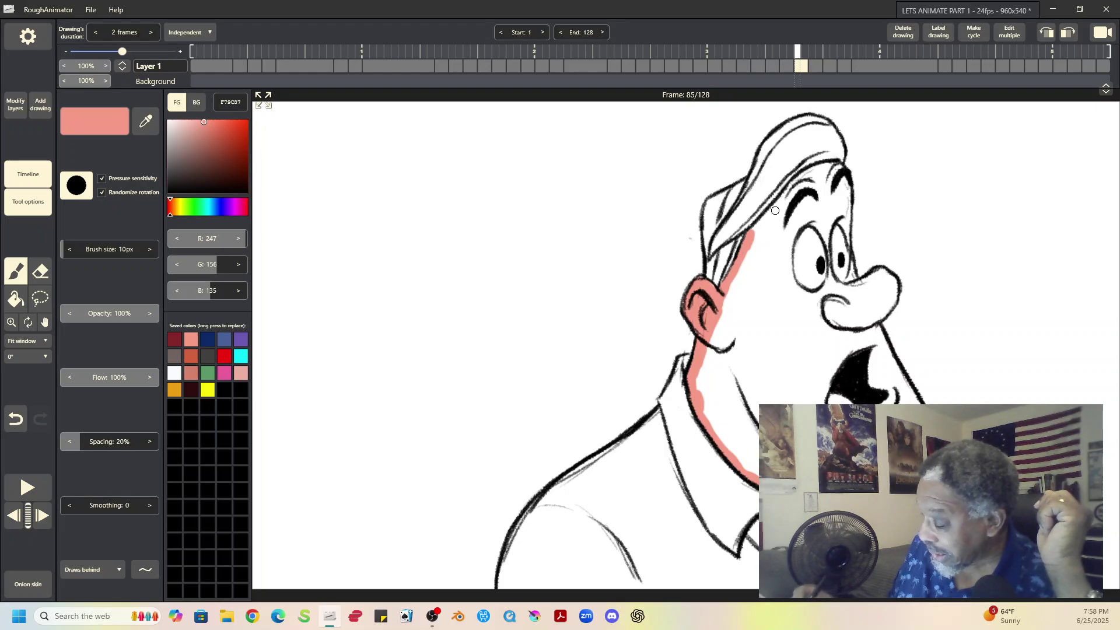
# - Brush the skin-coloured border along the hairline and forehead and around the eyes, nose, front cheek and open mouth on frame 85
pyautogui.moveTo(779, 210)
pyautogui.mouseDown()
pyautogui.moveTo(756, 232)
pyautogui.moveTo(810, 169)
pyautogui.moveTo(790, 202)
pyautogui.moveTo(809, 184)
pyautogui.moveTo(780, 197)
pyautogui.moveTo(819, 169)
pyautogui.moveTo(813, 193)
pyautogui.moveTo(832, 176)
pyautogui.moveTo(810, 170)
pyautogui.moveTo(845, 160)
pyautogui.moveTo(839, 185)
pyautogui.mouseUp()
pyautogui.moveTo(841, 184)
pyautogui.mouseDown()
pyautogui.moveTo(842, 221)
pyautogui.moveTo(847, 189)
pyautogui.moveTo(842, 213)
pyautogui.moveTo(829, 202)
pyautogui.moveTo(790, 235)
pyautogui.moveTo(820, 228)
pyautogui.mouseUp()
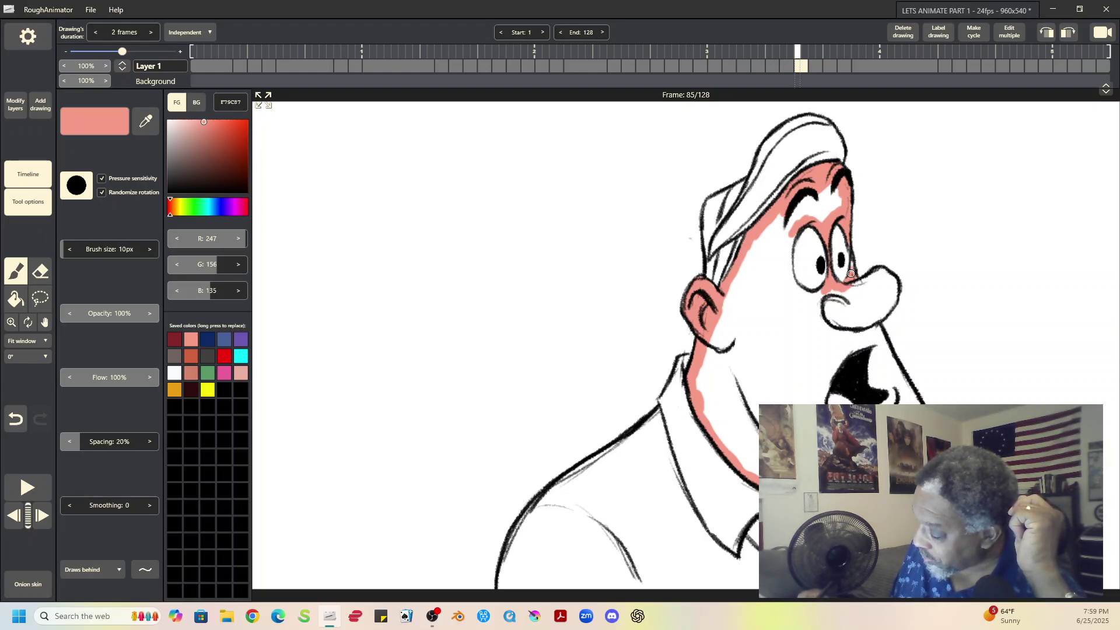
pyautogui.moveTo(851, 262)
pyautogui.mouseDown()
pyautogui.moveTo(865, 290)
pyautogui.moveTo(832, 295)
pyautogui.moveTo(886, 274)
pyautogui.mouseUp()
pyautogui.moveTo(869, 319)
pyautogui.mouseDown()
pyautogui.moveTo(883, 271)
pyautogui.moveTo(895, 289)
pyautogui.moveTo(871, 333)
pyautogui.moveTo(904, 385)
pyautogui.mouseUp()
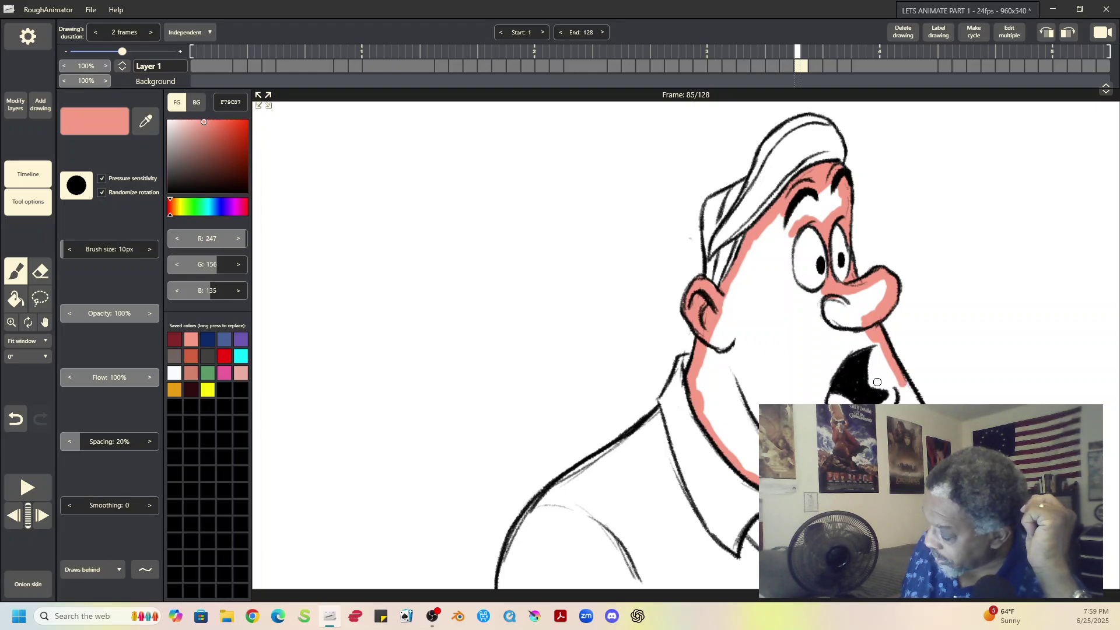
pyautogui.moveTo(832, 373)
pyautogui.mouseDown()
pyautogui.moveTo(886, 402)
pyautogui.moveTo(881, 380)
pyautogui.moveTo(857, 388)
pyautogui.moveTo(871, 360)
pyautogui.moveTo(843, 369)
pyautogui.moveTo(850, 344)
pyautogui.moveTo(818, 402)
pyautogui.mouseUp()
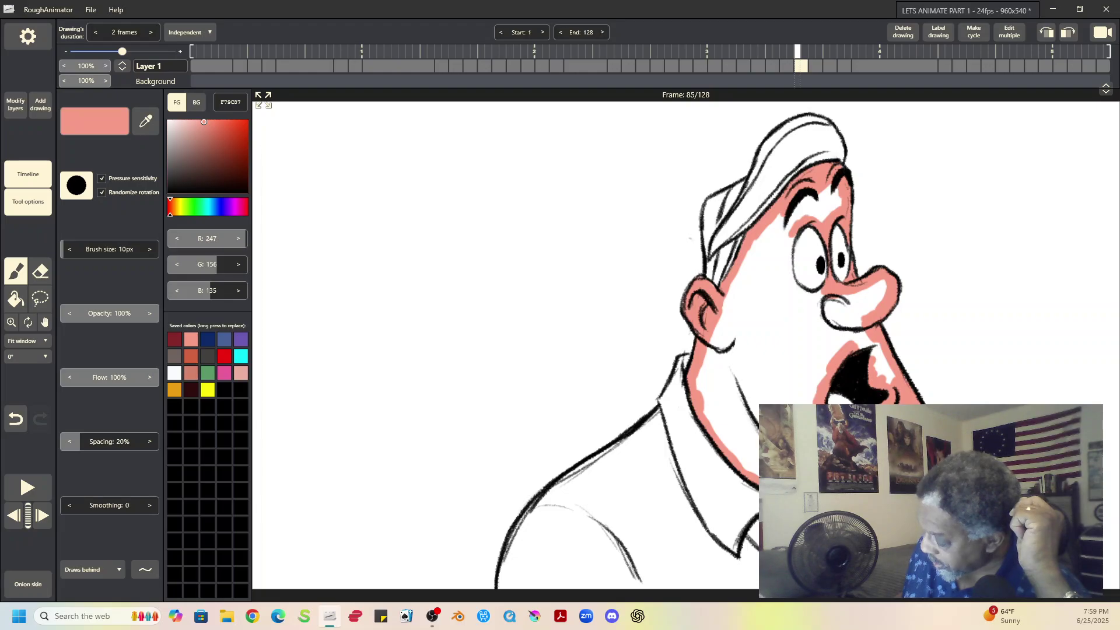
pyautogui.moveTo(782, 242)
pyautogui.mouseDown()
pyautogui.moveTo(783, 257)
pyautogui.moveTo(790, 233)
pyautogui.moveTo(793, 288)
pyautogui.moveTo(788, 277)
pyautogui.moveTo(797, 292)
pyautogui.moveTo(830, 293)
pyautogui.mouseUp()
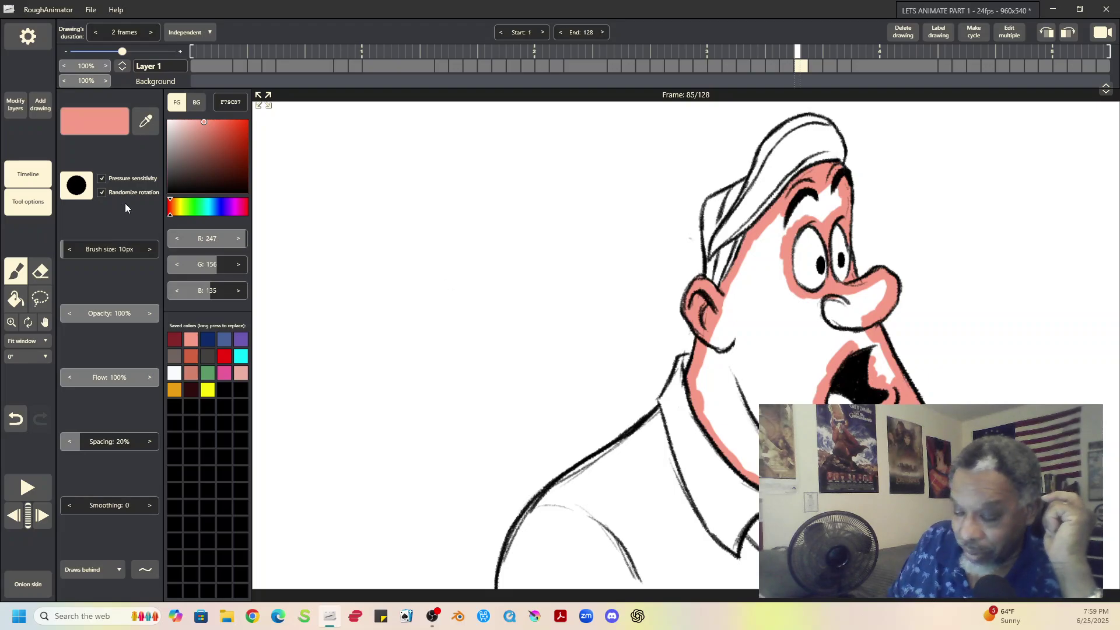
# - Fill the remaining white areas of the face, nose and cheek beside the mouth on frame 85 with the skin colour
pyautogui.click(16, 300)
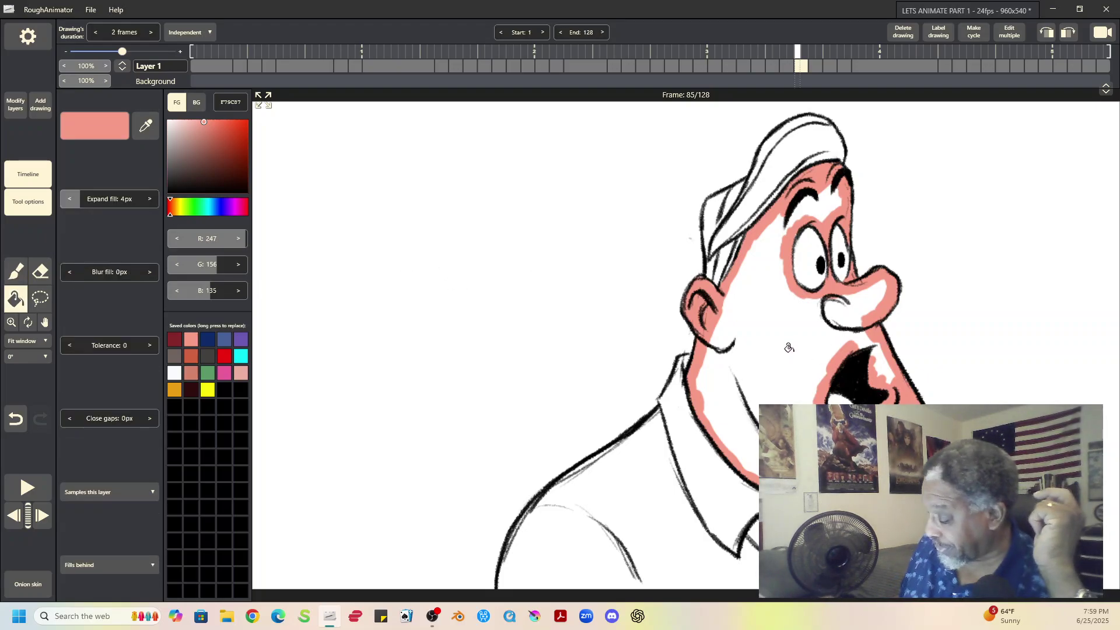
pyautogui.click(852, 314)
pyautogui.click(872, 303)
pyautogui.click(881, 364)
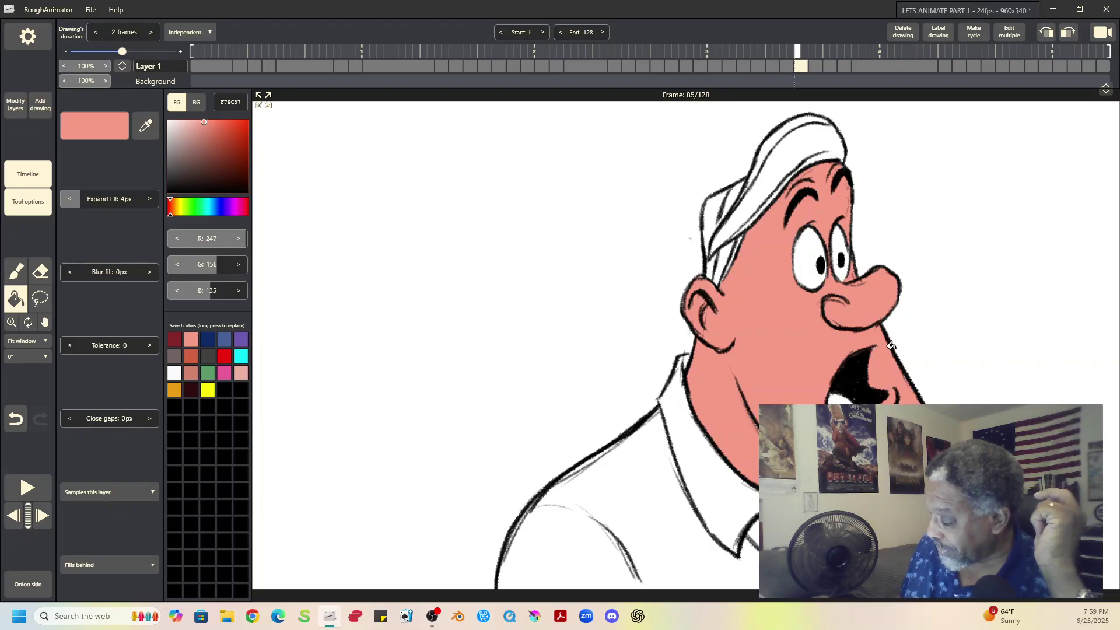
# - Brush the eyes white and the tongue inside the open mouth pink on frame 85
pyautogui.click(15, 276)
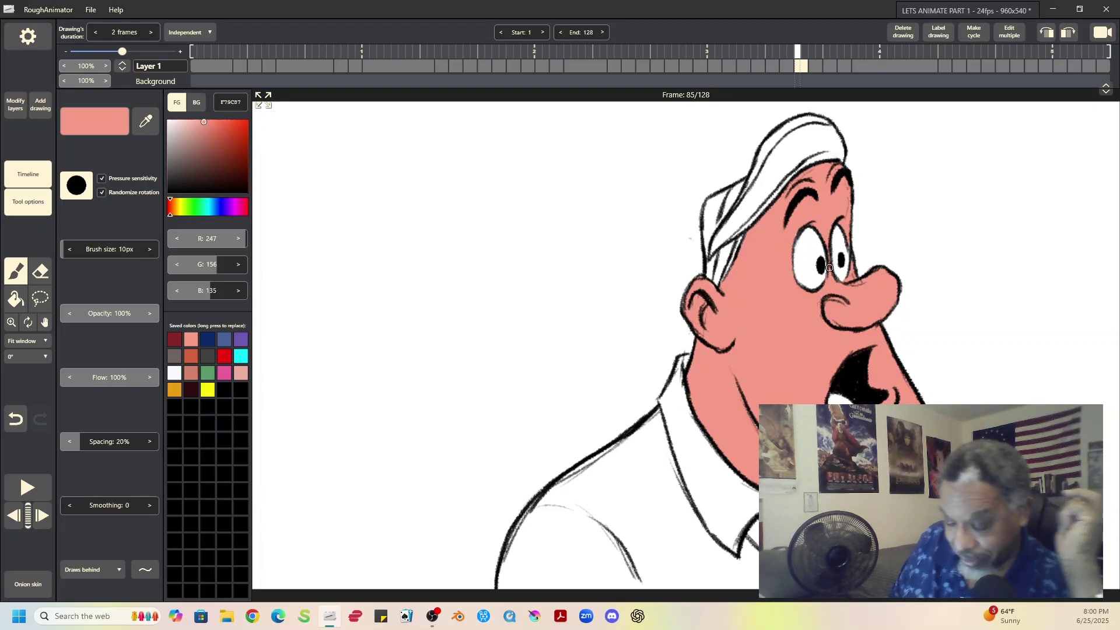
pyautogui.click(173, 373)
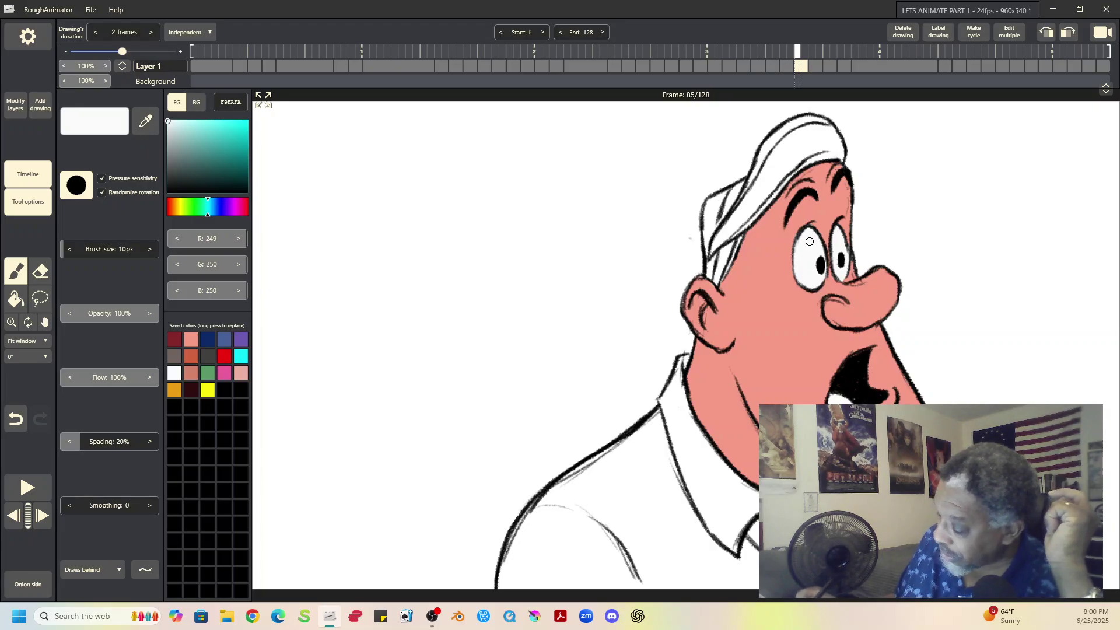
pyautogui.click(224, 374)
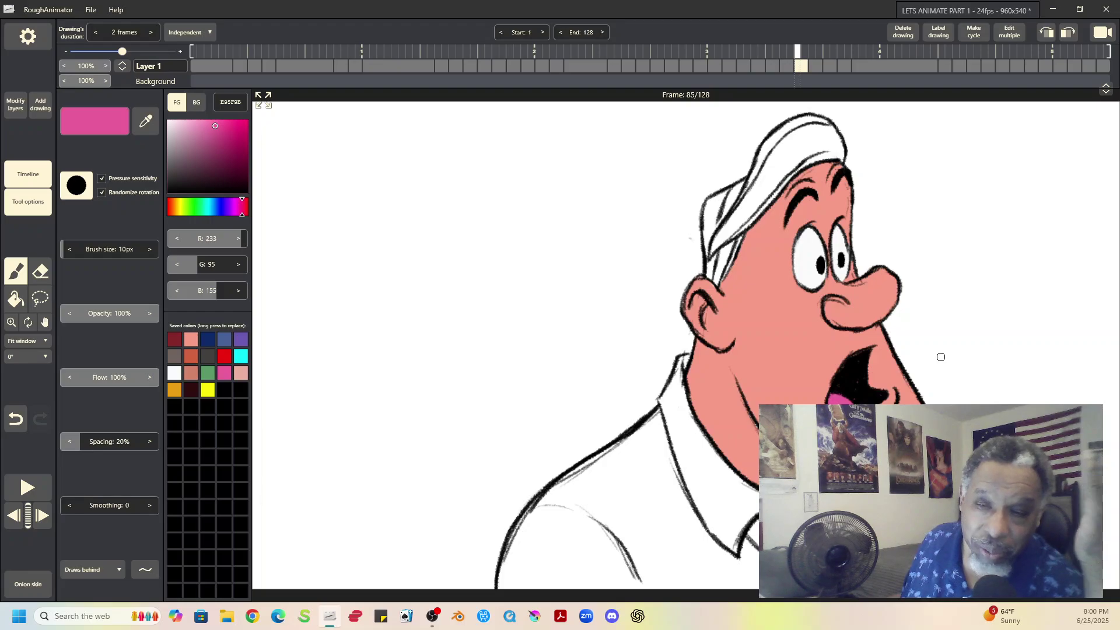
# - On frame 87, brush the skin colour behind the ear, sideburn and back of the neck, and along the hairline and forehead
pyautogui.click(816, 66)
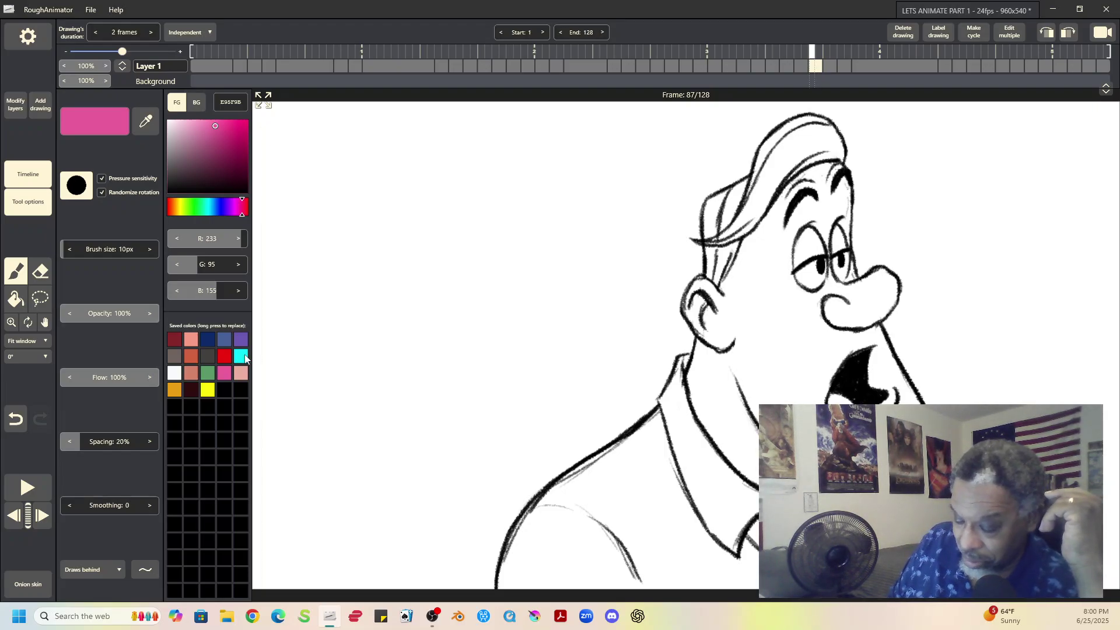
pyautogui.click(191, 340)
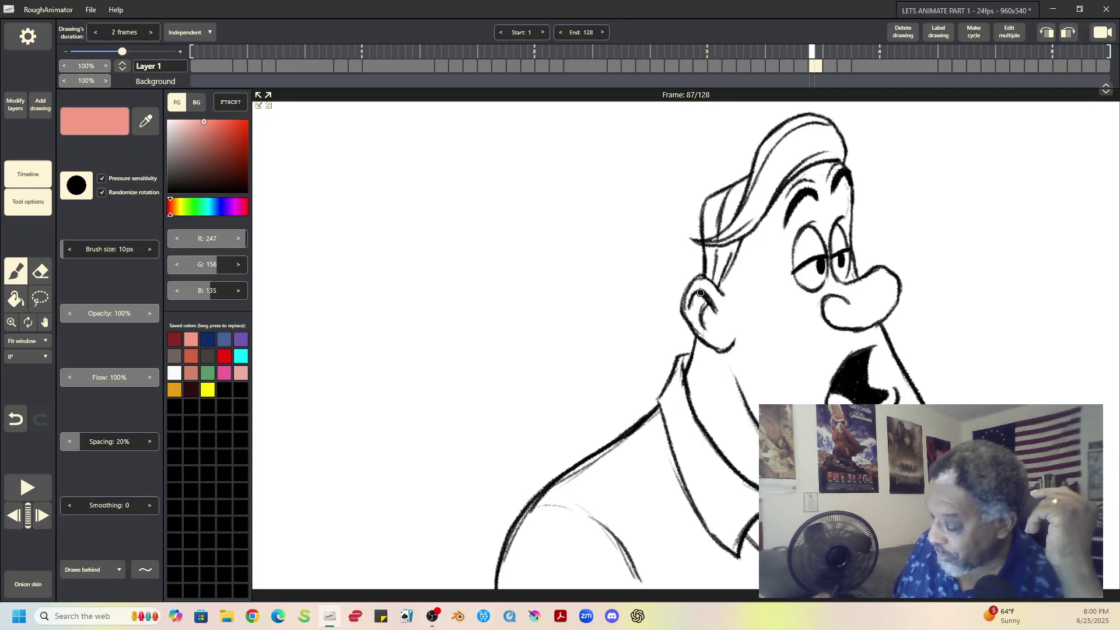
pyautogui.moveTo(697, 298)
pyautogui.mouseDown()
pyautogui.moveTo(701, 289)
pyautogui.moveTo(687, 294)
pyautogui.moveTo(699, 280)
pyautogui.moveTo(717, 292)
pyautogui.moveTo(684, 310)
pyautogui.moveTo(703, 335)
pyautogui.mouseUp()
pyautogui.moveTo(736, 282)
pyautogui.mouseDown()
pyautogui.moveTo(723, 298)
pyautogui.moveTo(744, 250)
pyautogui.moveTo(707, 311)
pyautogui.moveTo(691, 375)
pyautogui.moveTo(696, 362)
pyautogui.mouseUp()
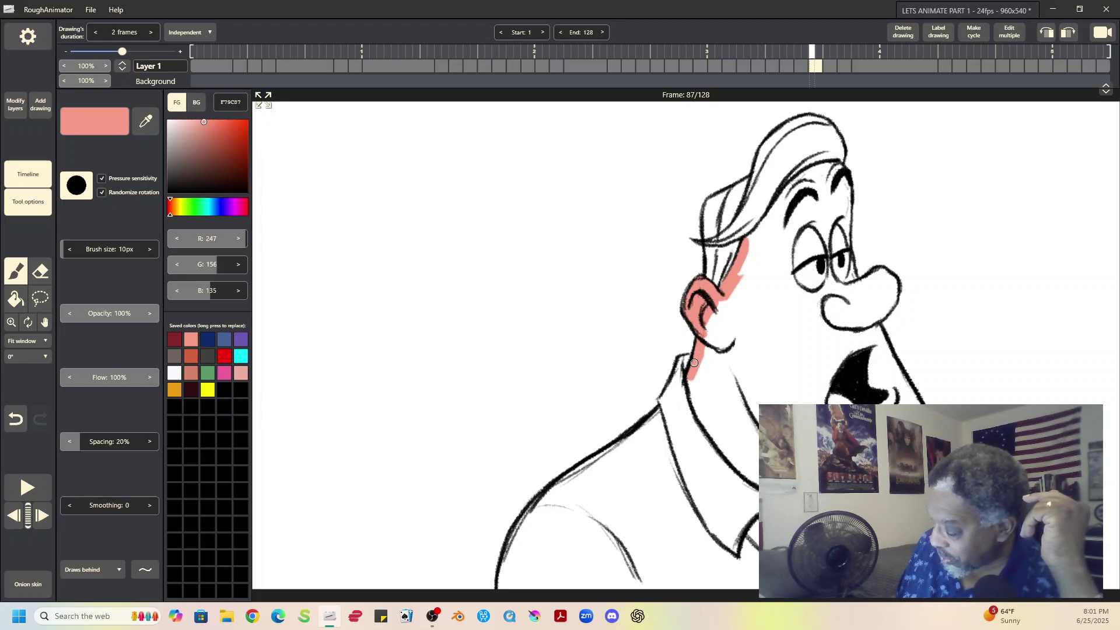
pyautogui.moveTo(753, 244)
pyautogui.mouseDown()
pyautogui.moveTo(820, 167)
pyautogui.moveTo(835, 169)
pyautogui.moveTo(806, 182)
pyautogui.moveTo(826, 165)
pyautogui.moveTo(858, 178)
pyautogui.moveTo(841, 199)
pyautogui.mouseUp()
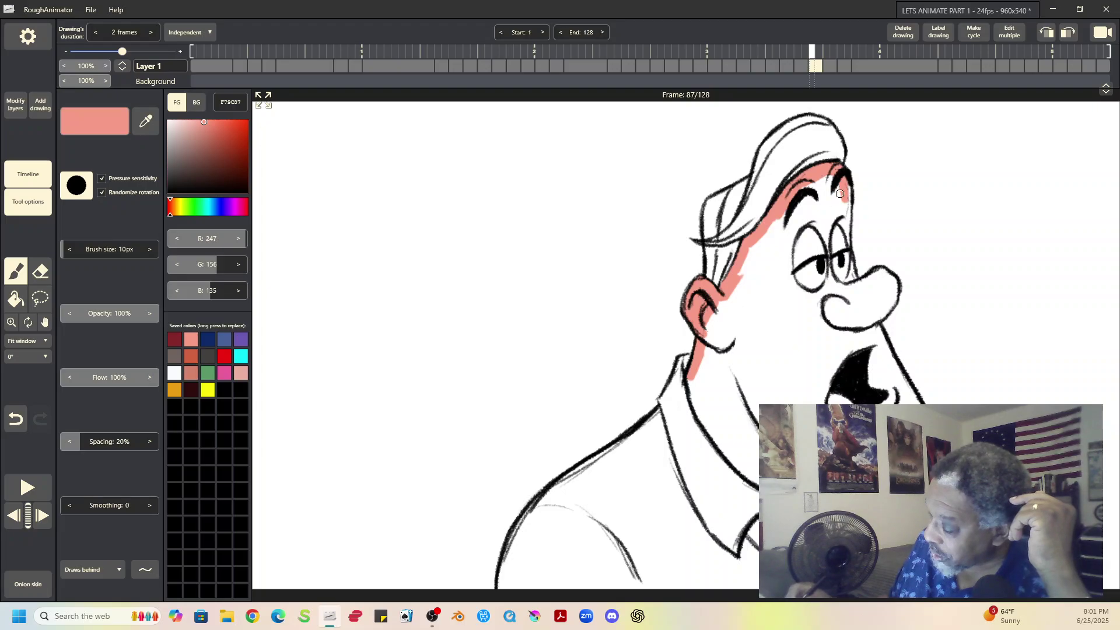
# - Brush the skin-coloured border across the half-closed eyelids, under the eyes and along the brow and top of the nose on frame 87
pyautogui.moveTo(793, 257); pyautogui.dragTo(834, 248)
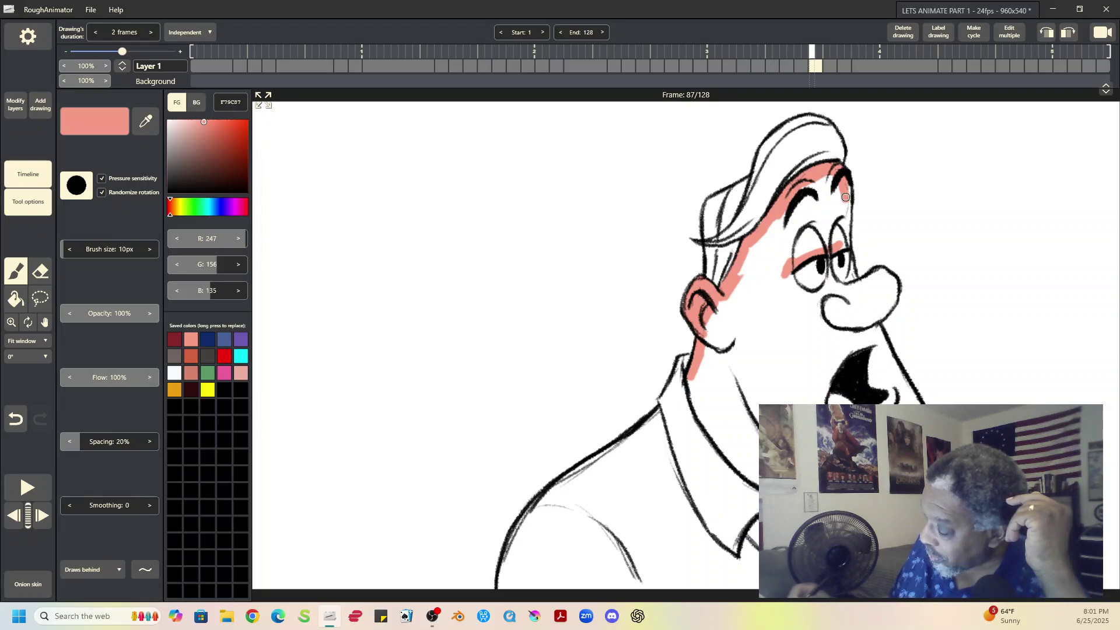
pyautogui.moveTo(844, 192); pyautogui.dragTo(840, 246)
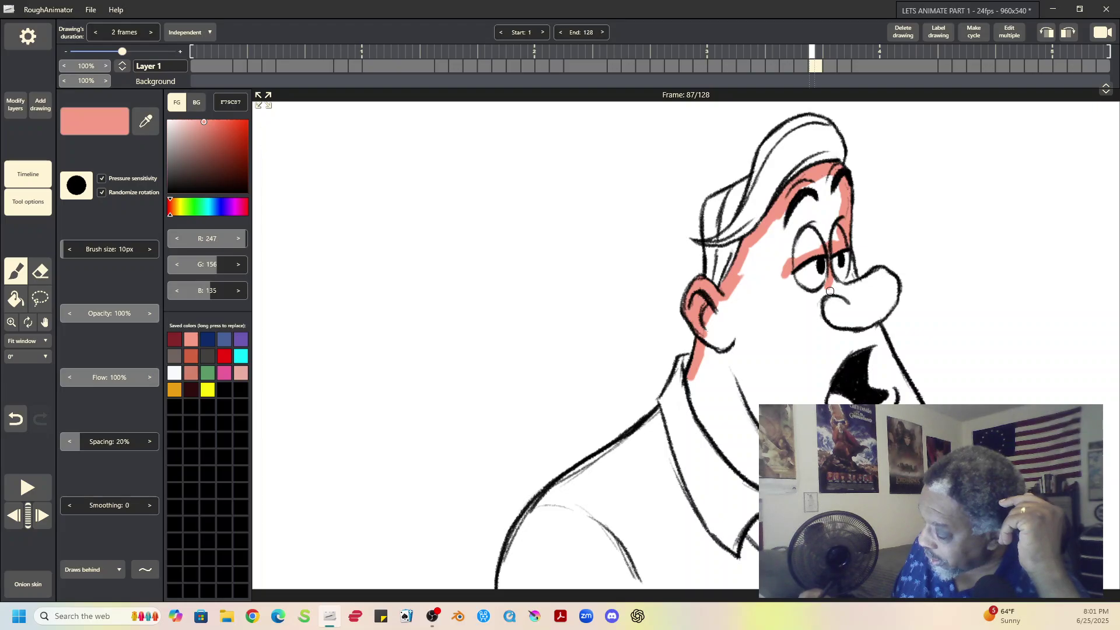
pyautogui.moveTo(782, 270)
pyautogui.mouseDown()
pyautogui.moveTo(798, 295)
pyautogui.moveTo(830, 284)
pyautogui.mouseUp()
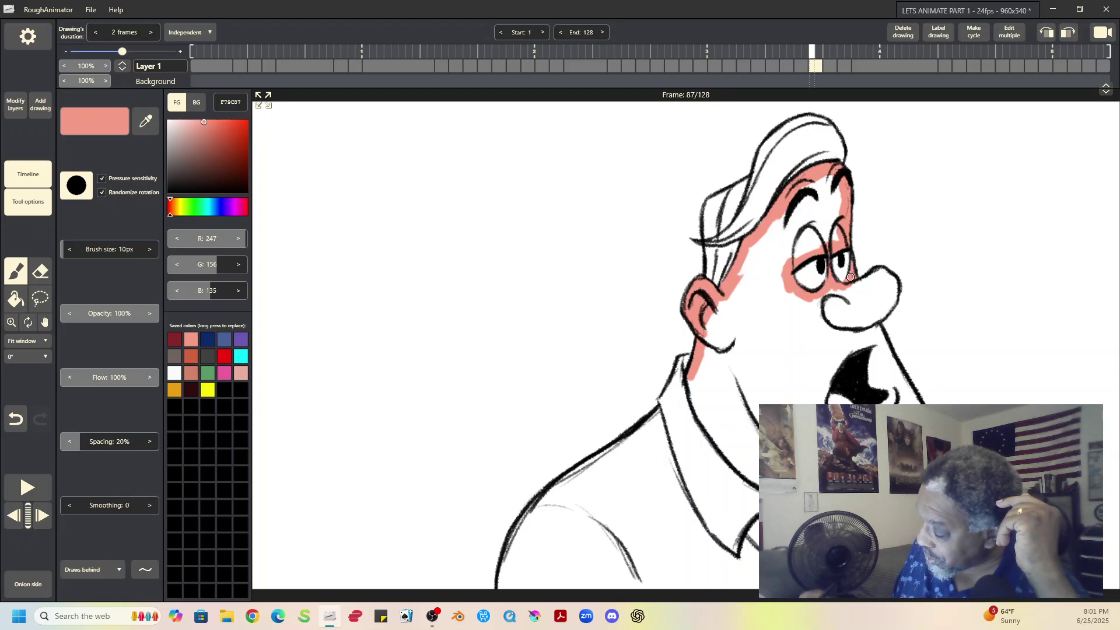
pyautogui.moveTo(850, 282)
pyautogui.mouseDown()
pyautogui.moveTo(825, 293)
pyautogui.moveTo(886, 286)
pyautogui.mouseUp()
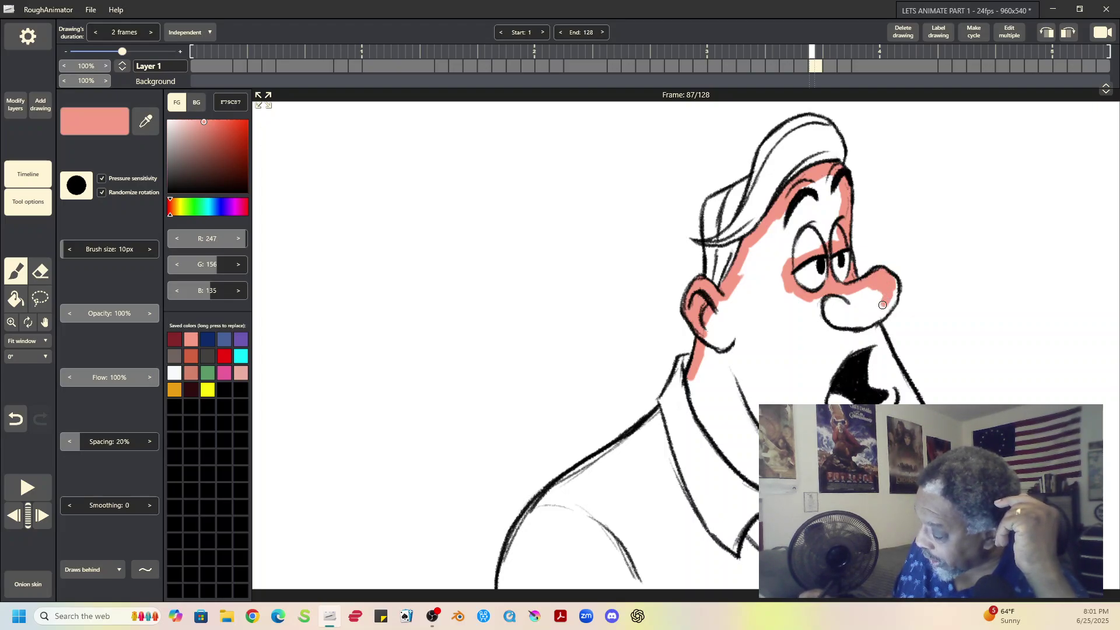
# - Brush the skin colour under the nose tip, around the open mouth and front cheek, and along the collar line on frame 87
pyautogui.moveTo(877, 317)
pyautogui.mouseDown()
pyautogui.moveTo(890, 280)
pyautogui.moveTo(873, 329)
pyautogui.moveTo(870, 314)
pyautogui.moveTo(821, 396)
pyautogui.mouseUp()
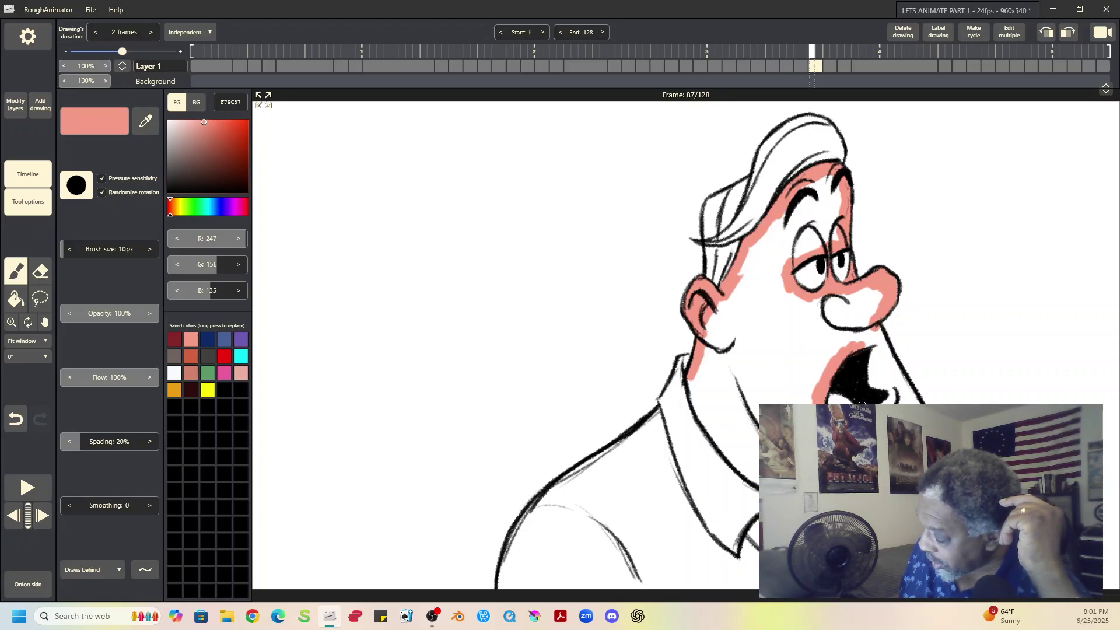
pyautogui.moveTo(839, 381)
pyautogui.mouseDown()
pyautogui.moveTo(873, 358)
pyautogui.moveTo(863, 394)
pyautogui.moveTo(876, 384)
pyautogui.moveTo(869, 403)
pyautogui.moveTo(887, 380)
pyautogui.moveTo(877, 397)
pyautogui.moveTo(888, 400)
pyautogui.moveTo(867, 337)
pyautogui.moveTo(880, 346)
pyautogui.moveTo(874, 322)
pyautogui.moveTo(862, 333)
pyautogui.moveTo(901, 386)
pyautogui.mouseUp()
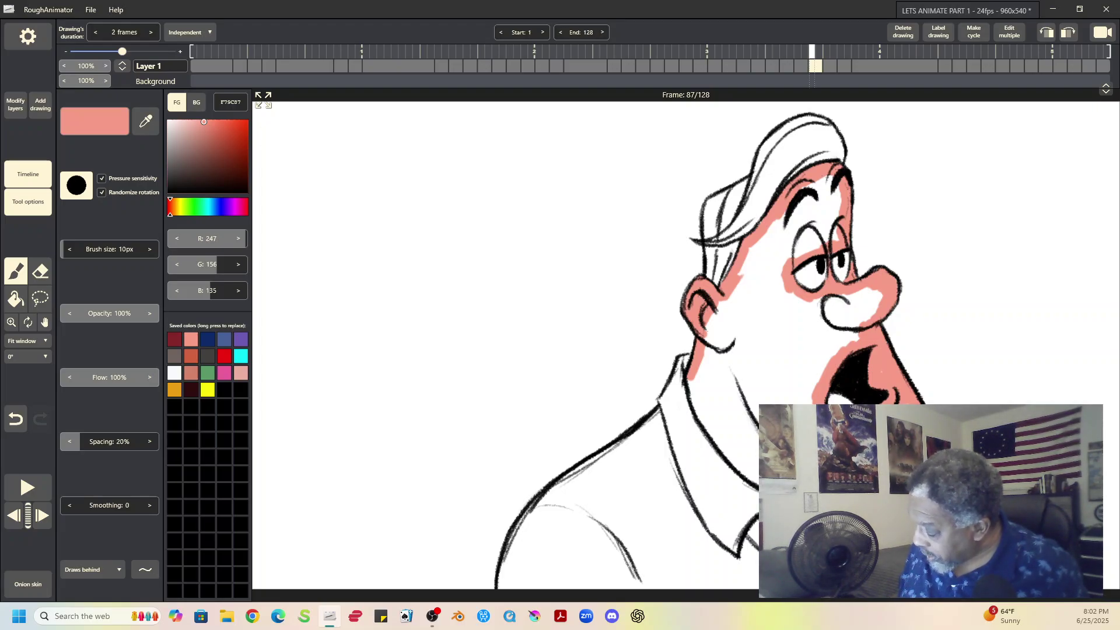
pyautogui.moveTo(683, 357)
pyautogui.mouseDown()
pyautogui.moveTo(712, 435)
pyautogui.moveTo(756, 480)
pyautogui.mouseUp()
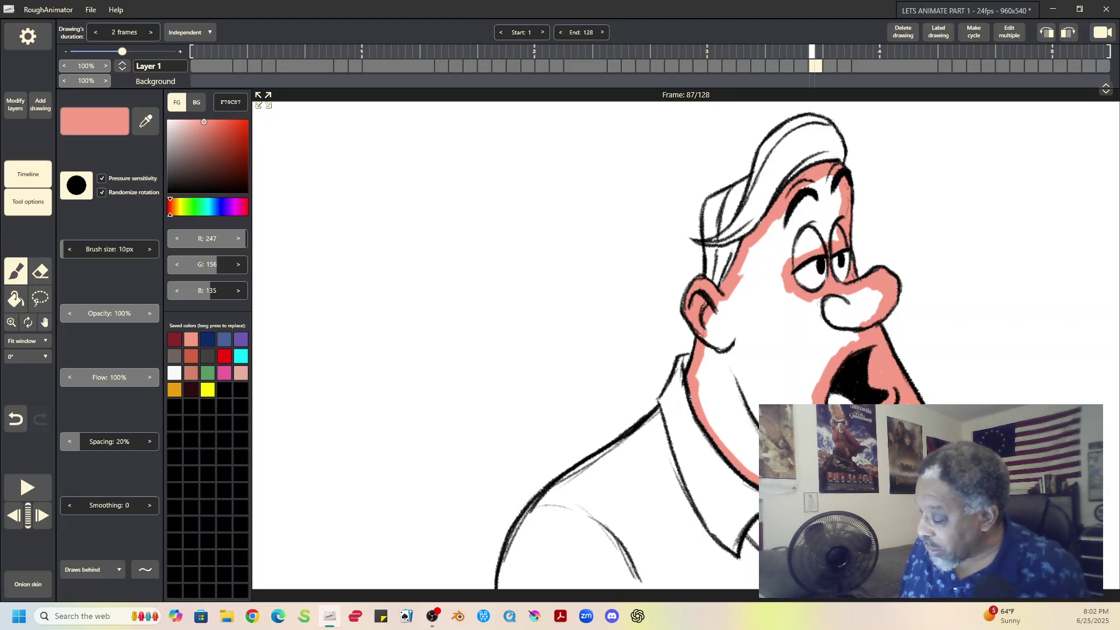
# - Fill the remaining white areas of the face, neck, nose and upper eyelids on frame 87 with the skin colour
pyautogui.click(15, 299)
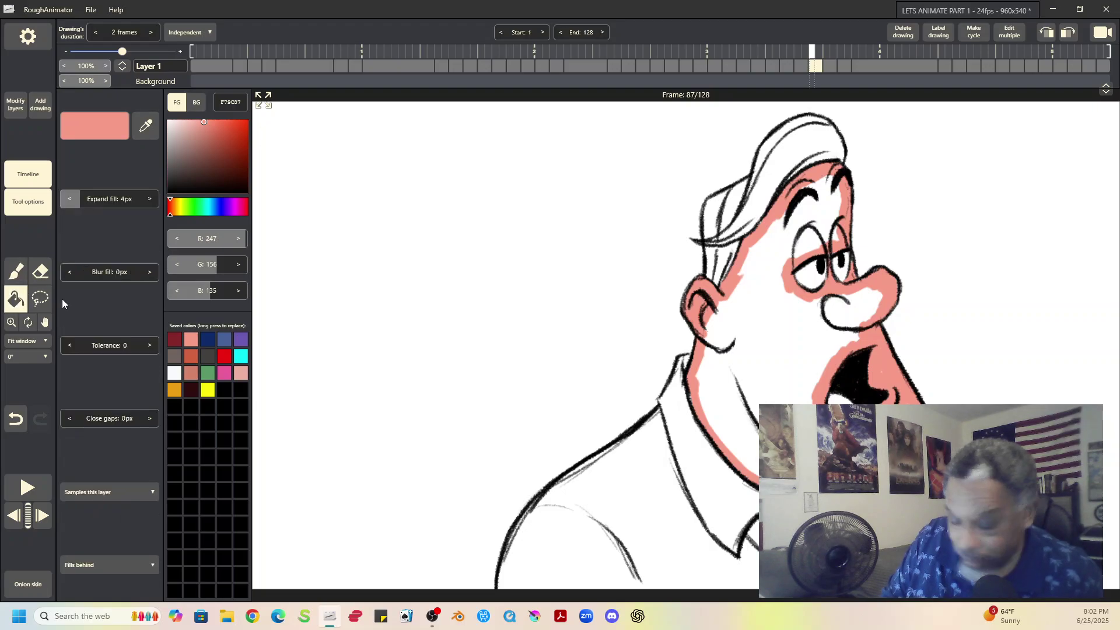
pyautogui.click(775, 335)
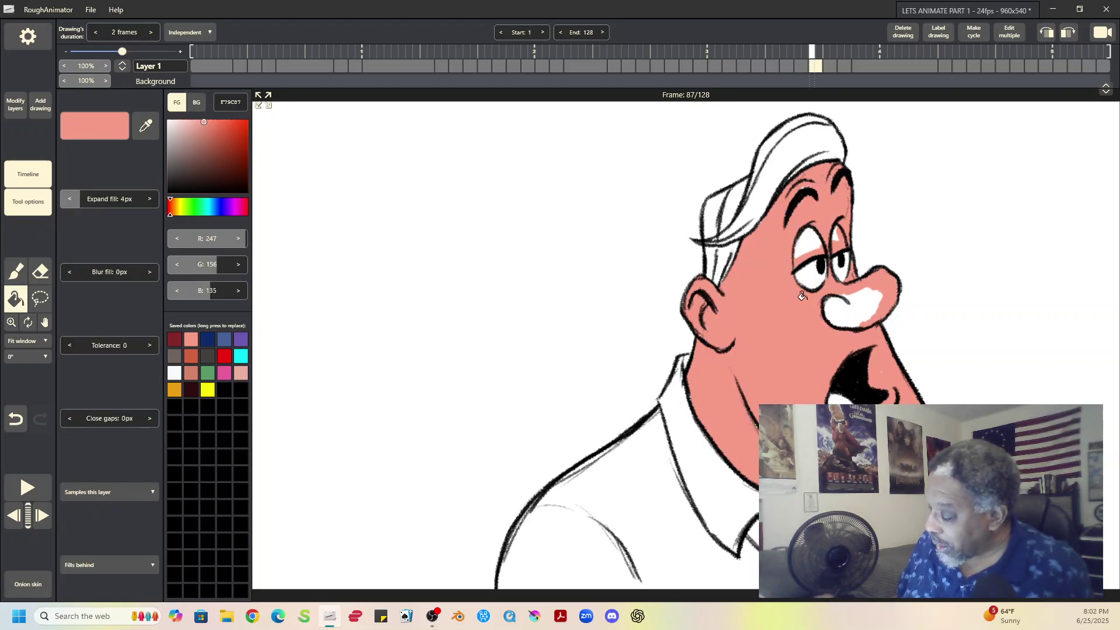
pyautogui.click(856, 300)
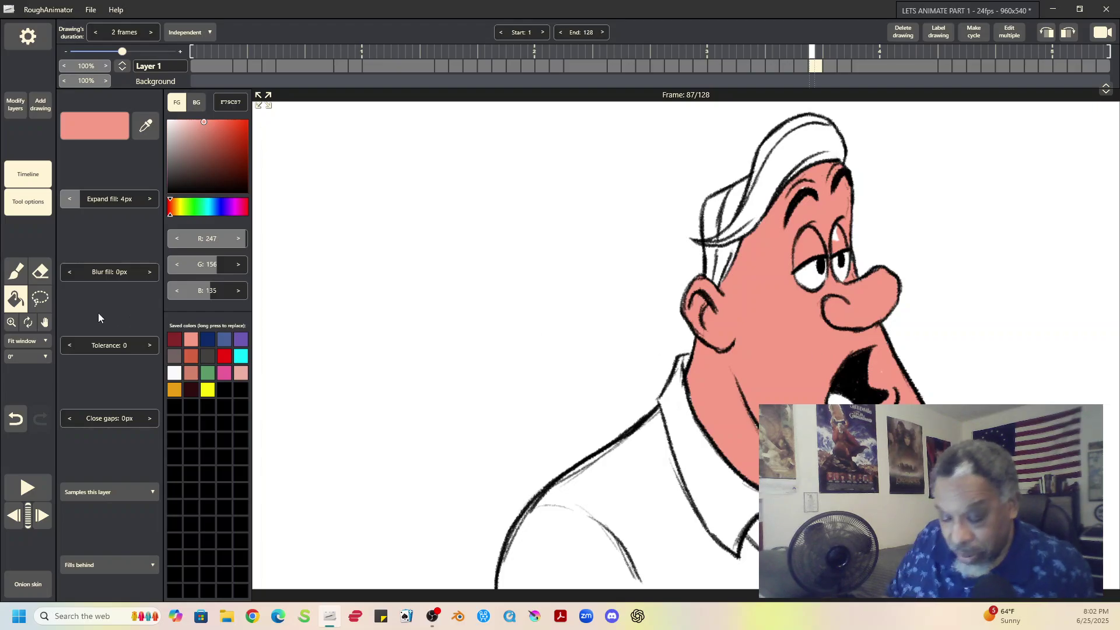
# - Brush the visible parts of the eyes white and the tongue inside the open mouth pink on frame 87
pyautogui.click(16, 279)
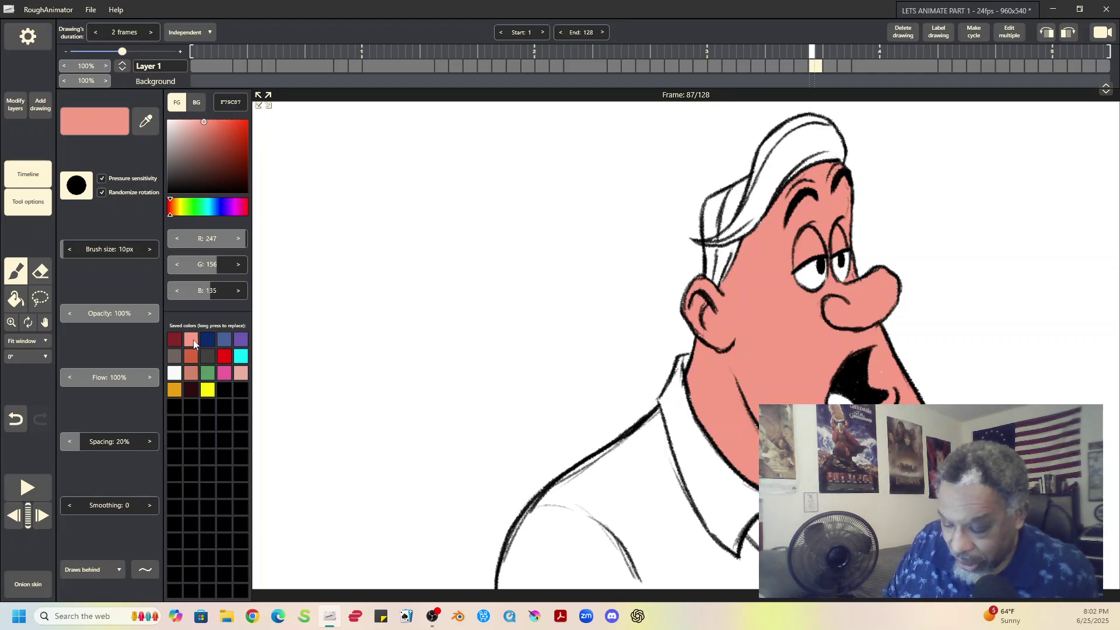
pyautogui.click(176, 372)
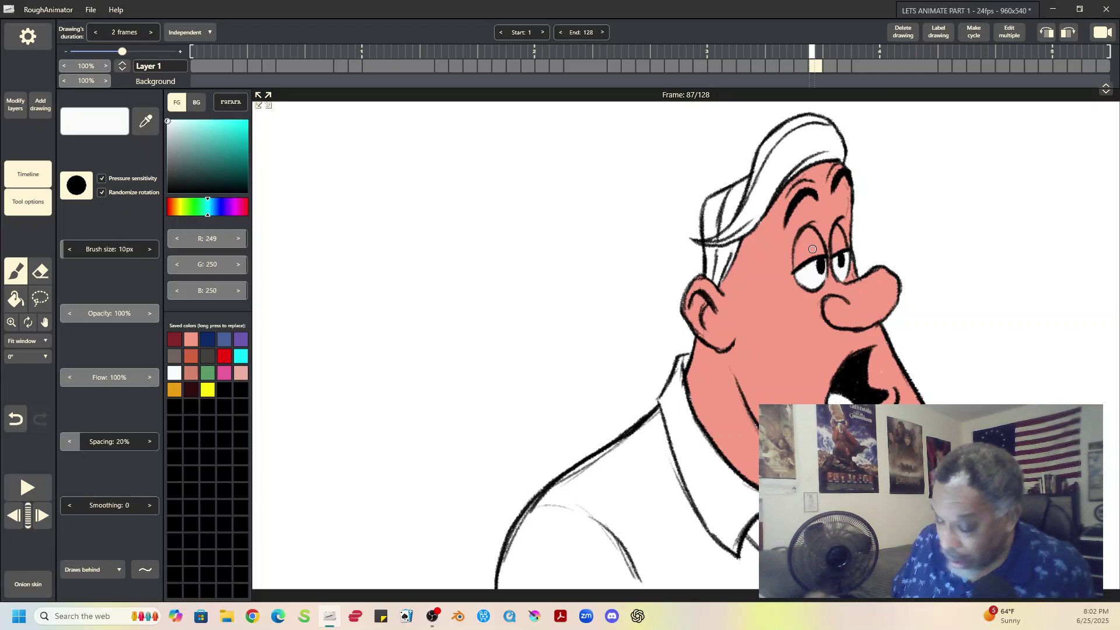
pyautogui.click(223, 372)
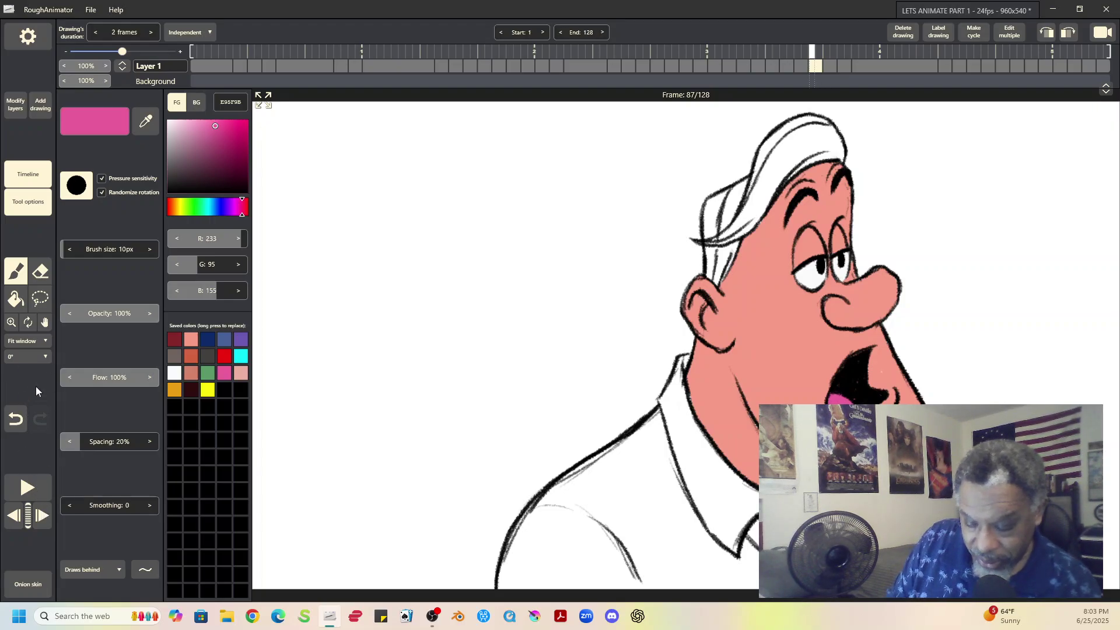
# - Play back the animation with the whole drawing in view at 100% zoom to check the colouring, and stop it
pyautogui.click(46, 342)
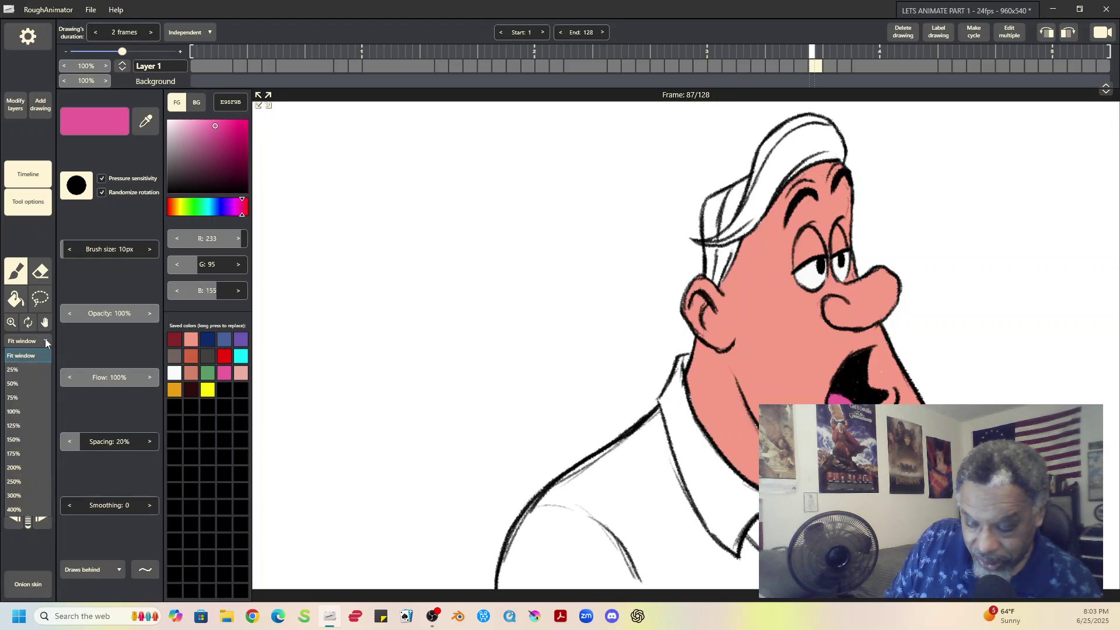
pyautogui.click(30, 411)
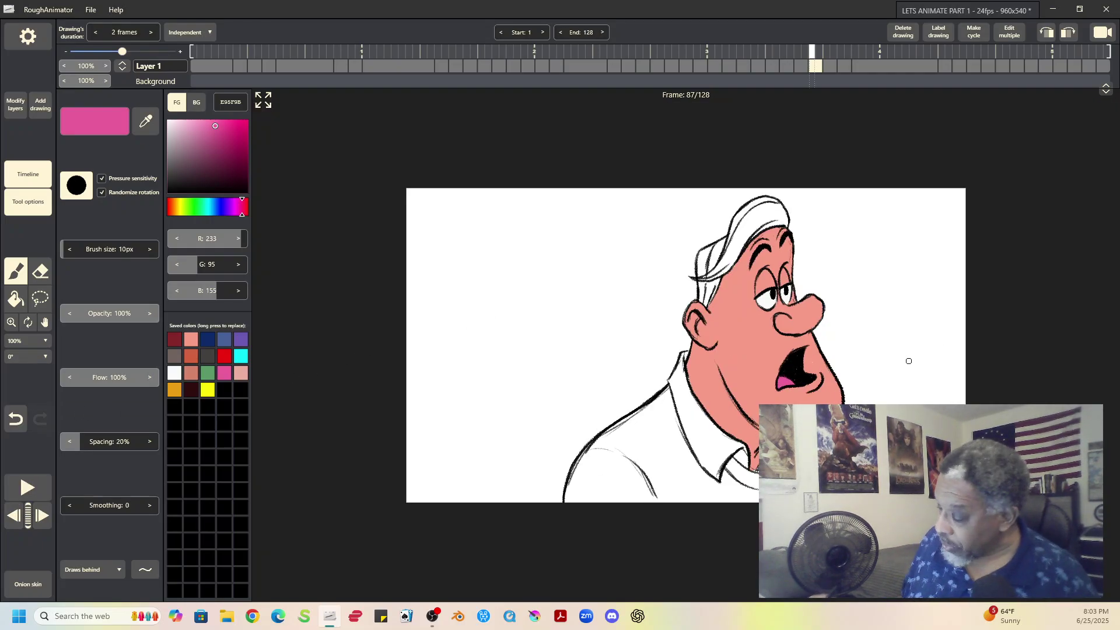
pyautogui.press('h')
pyautogui.moveTo(907, 357)
pyautogui.mouseDown()
pyautogui.moveTo(852, 335)
pyautogui.moveTo(790, 285)
pyautogui.moveTo(749, 278)
pyautogui.mouseUp()
pyautogui.press('b')
pyautogui.click(28, 487)
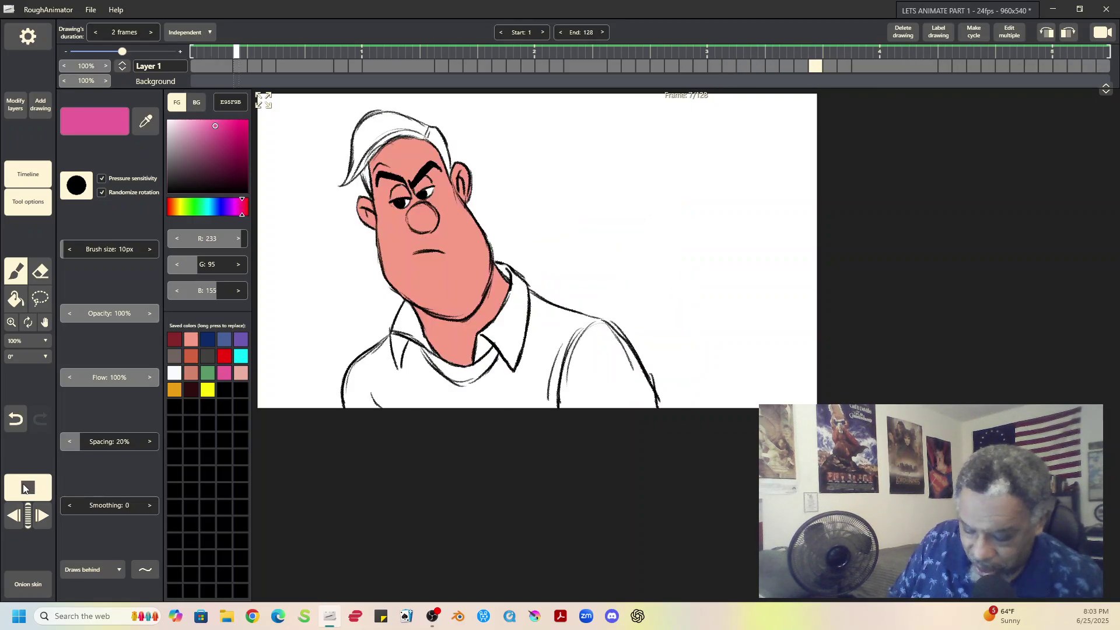
pyautogui.click(28, 487)
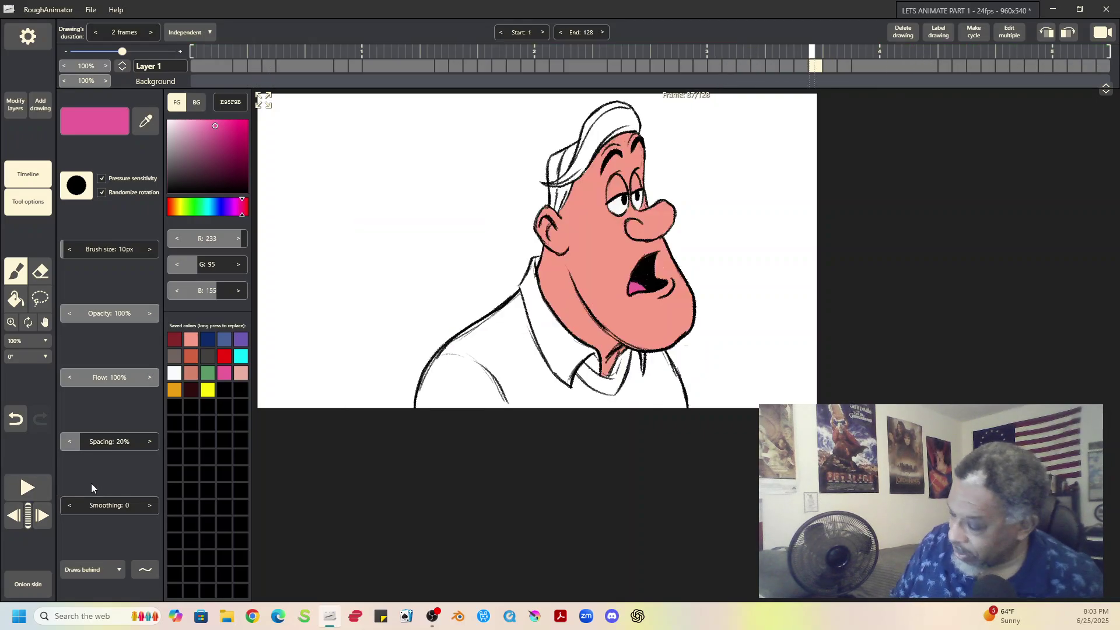
# - On frame 89, brush the skin colour over the ear and down the back of the neck
pyautogui.click(831, 64)
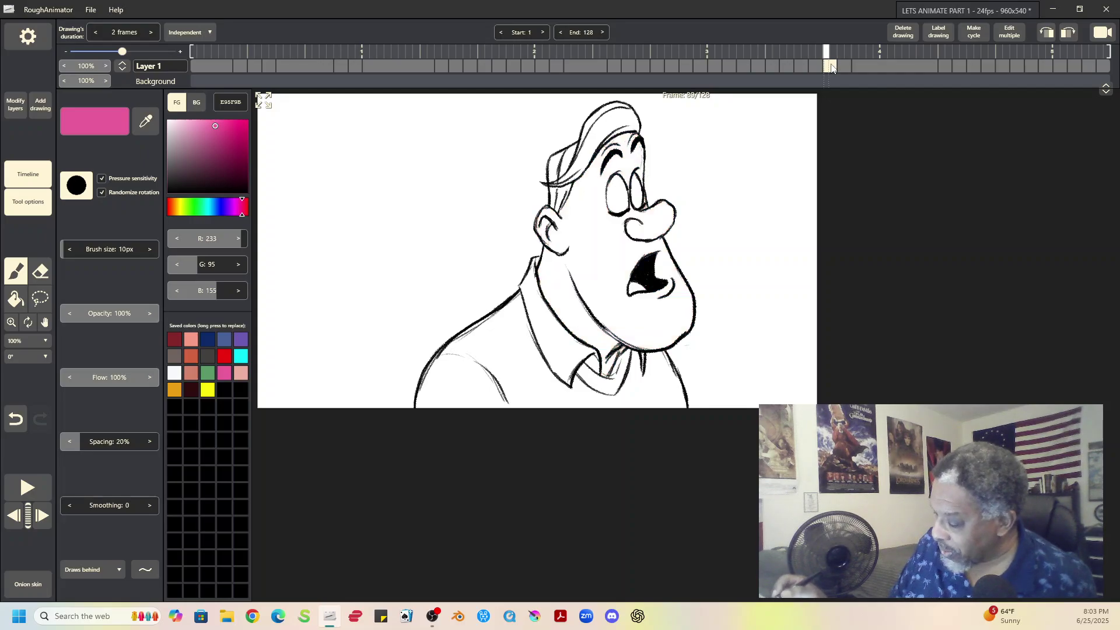
pyautogui.click(190, 339)
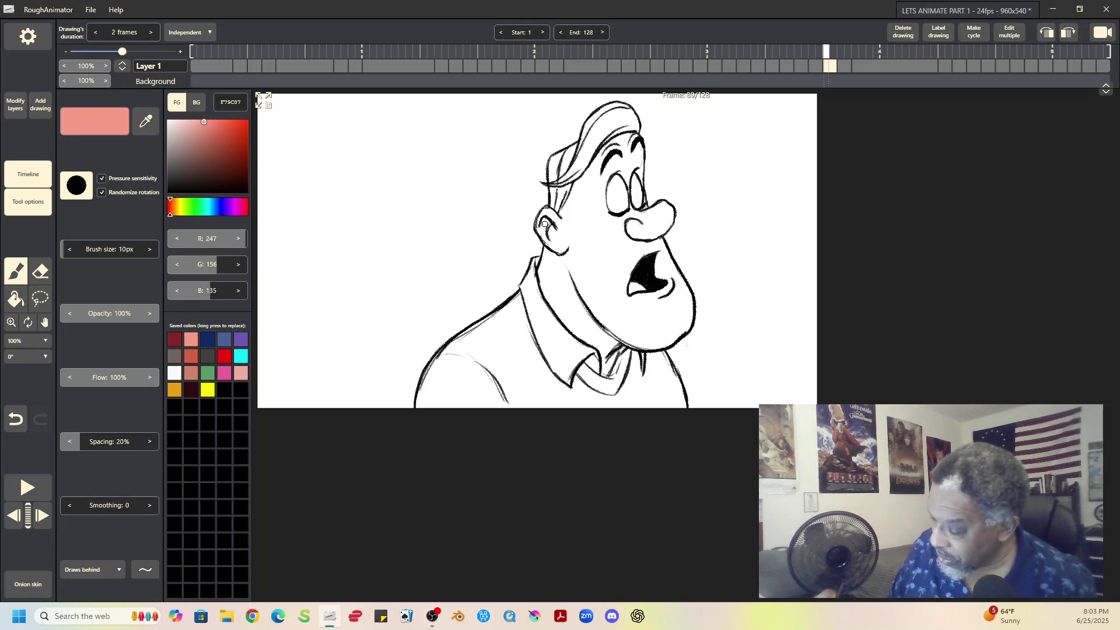
pyautogui.moveTo(544, 222); pyautogui.dragTo(538, 223)
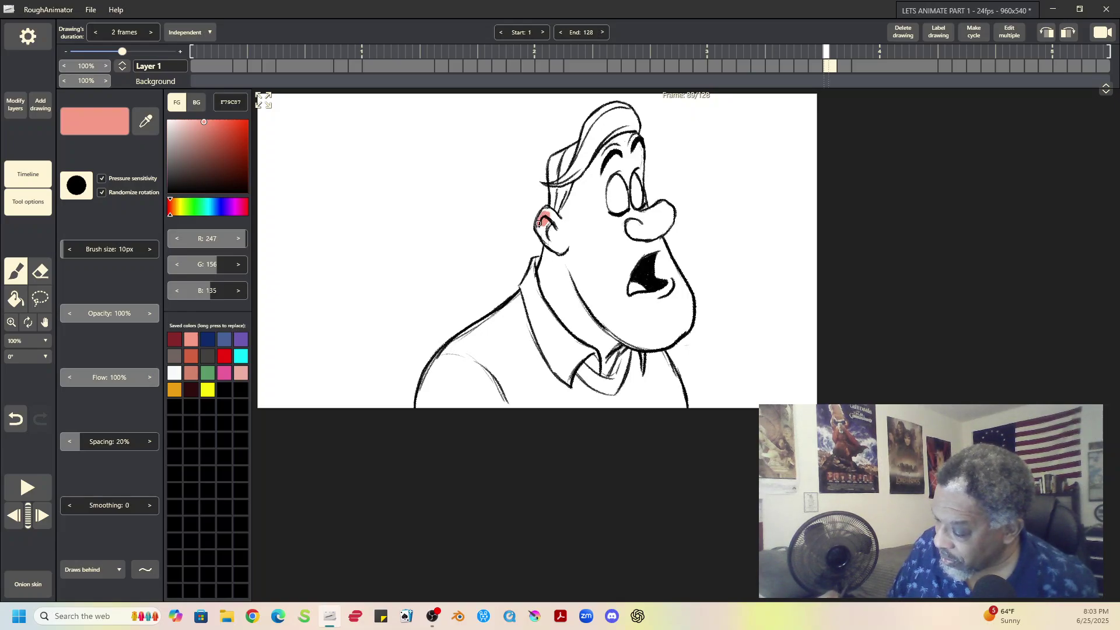
pyautogui.click(46, 340)
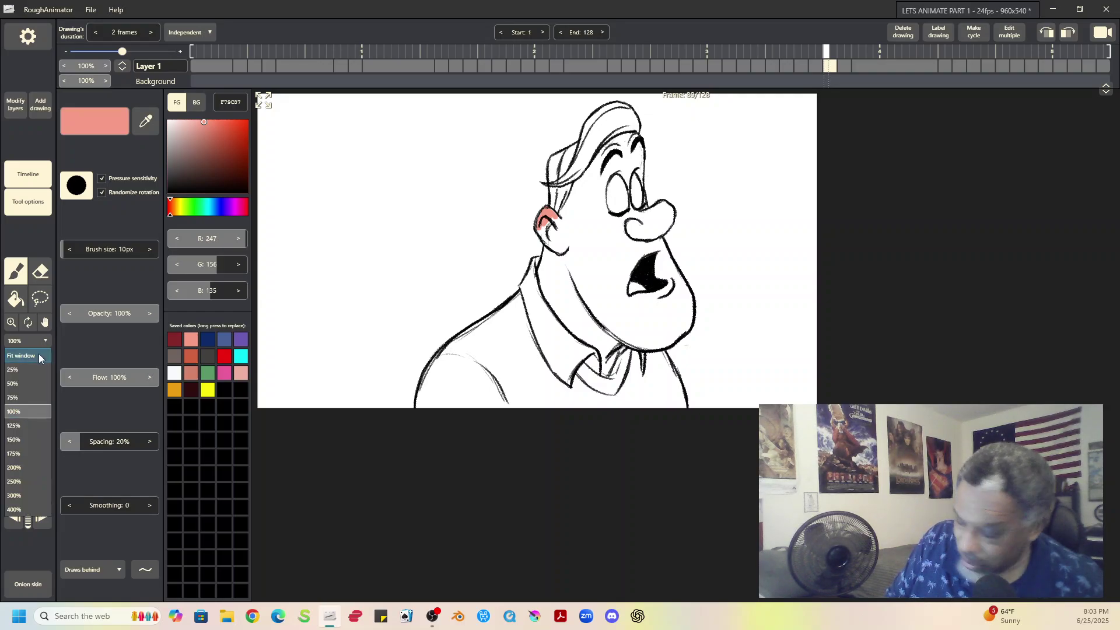
pyautogui.click(39, 353)
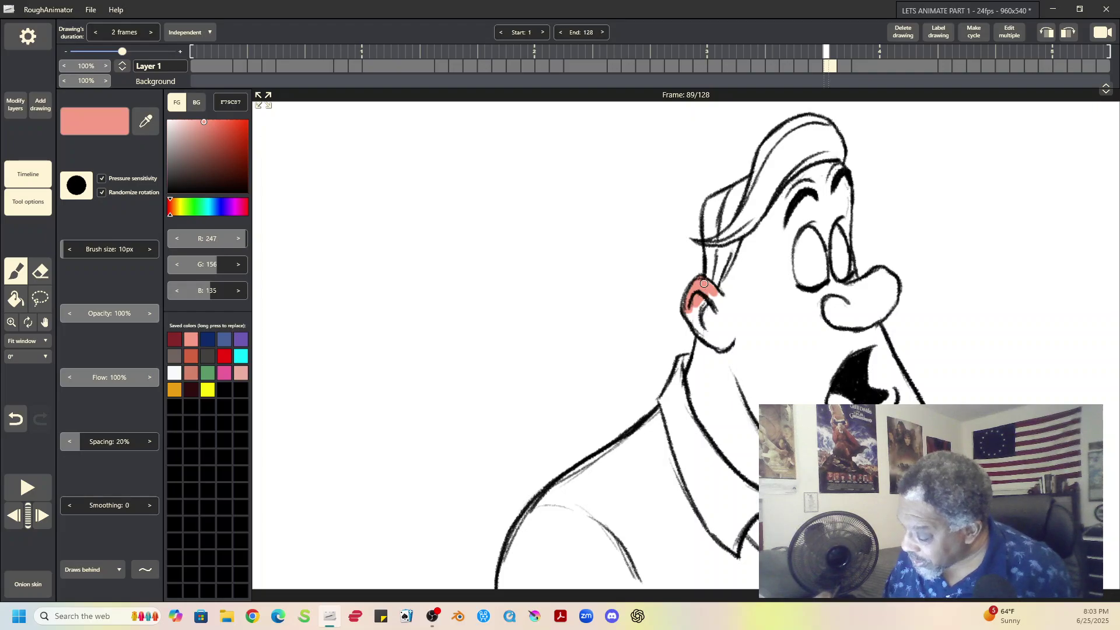
pyautogui.moveTo(684, 308)
pyautogui.mouseDown()
pyautogui.moveTo(698, 329)
pyautogui.moveTo(695, 317)
pyautogui.mouseUp()
pyautogui.moveTo(693, 379); pyautogui.dragTo(702, 336)
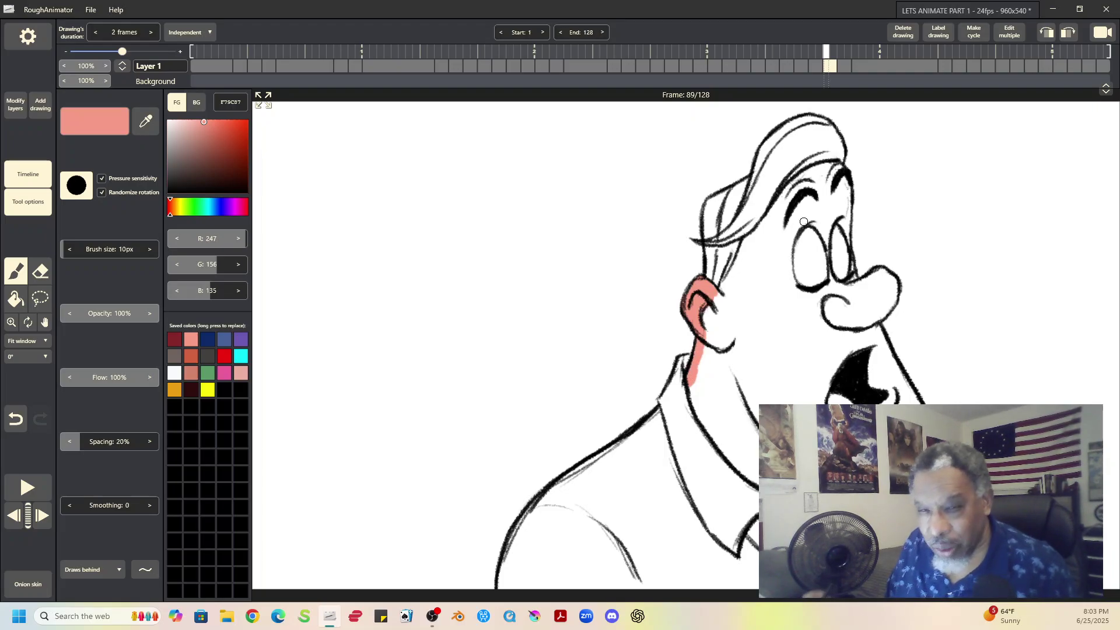
# - Brush the skin-coloured border along the sideburn, hairline, forehead, nose, open mouth, front cheek and collar line on frame 89
pyautogui.moveTo(760, 246)
pyautogui.mouseDown()
pyautogui.moveTo(746, 251)
pyautogui.moveTo(751, 235)
pyautogui.moveTo(714, 301)
pyautogui.mouseUp()
pyautogui.moveTo(774, 211)
pyautogui.mouseDown()
pyautogui.moveTo(759, 232)
pyautogui.moveTo(832, 167)
pyautogui.moveTo(822, 166)
pyautogui.moveTo(830, 180)
pyautogui.moveTo(827, 170)
pyautogui.moveTo(838, 170)
pyautogui.moveTo(842, 192)
pyautogui.moveTo(828, 183)
pyautogui.moveTo(847, 175)
pyautogui.moveTo(840, 241)
pyautogui.moveTo(855, 284)
pyautogui.moveTo(871, 279)
pyautogui.mouseUp()
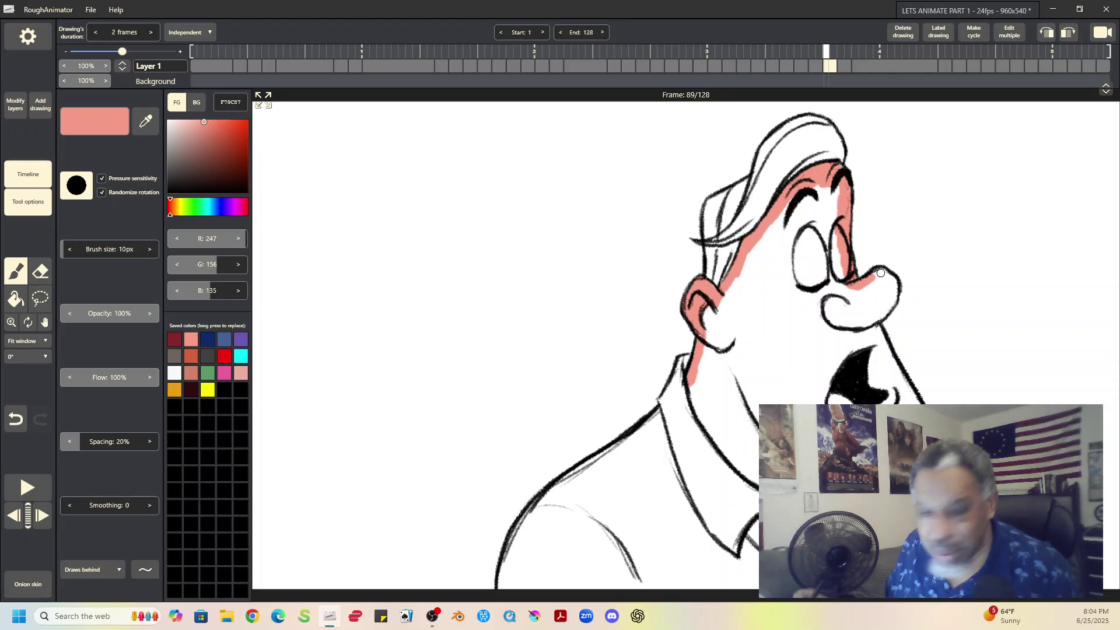
pyautogui.moveTo(874, 281)
pyautogui.mouseDown()
pyautogui.moveTo(874, 317)
pyautogui.moveTo(881, 271)
pyautogui.moveTo(893, 300)
pyautogui.moveTo(874, 320)
pyautogui.moveTo(894, 295)
pyautogui.moveTo(872, 318)
pyautogui.moveTo(885, 302)
pyautogui.moveTo(873, 334)
pyautogui.mouseUp()
pyautogui.moveTo(835, 366)
pyautogui.mouseDown()
pyautogui.moveTo(882, 397)
pyautogui.moveTo(877, 385)
pyautogui.moveTo(866, 397)
pyautogui.moveTo(866, 374)
pyautogui.moveTo(842, 383)
pyautogui.moveTo(845, 360)
pyautogui.moveTo(824, 385)
pyautogui.mouseUp()
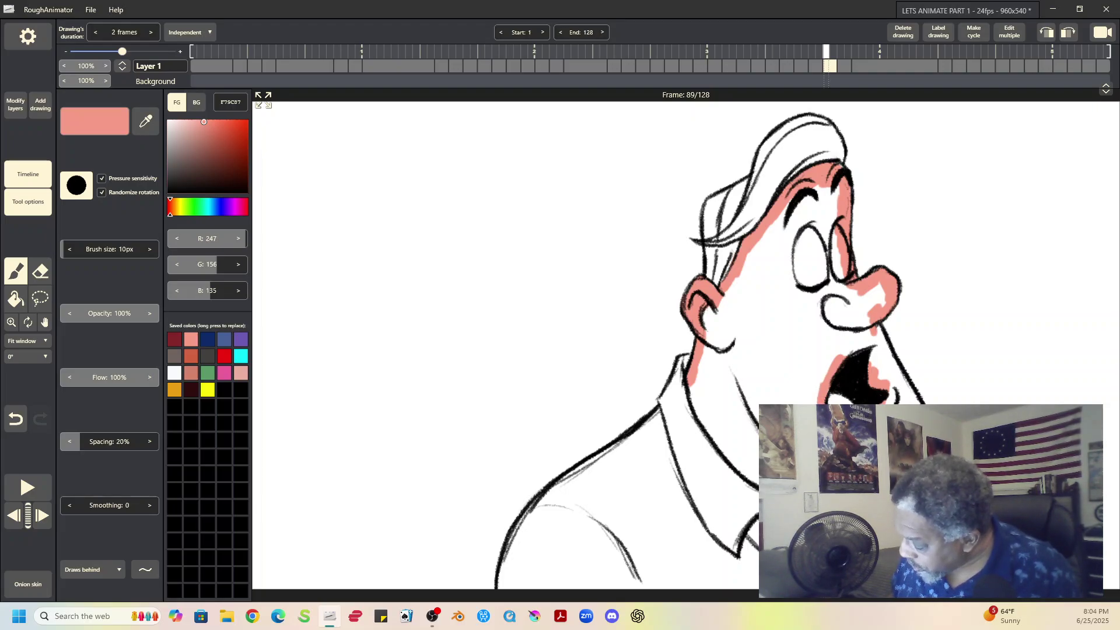
pyautogui.moveTo(878, 322)
pyautogui.mouseDown()
pyautogui.moveTo(887, 372)
pyautogui.moveTo(870, 358)
pyautogui.moveTo(871, 374)
pyautogui.moveTo(883, 376)
pyautogui.moveTo(885, 346)
pyautogui.mouseUp()
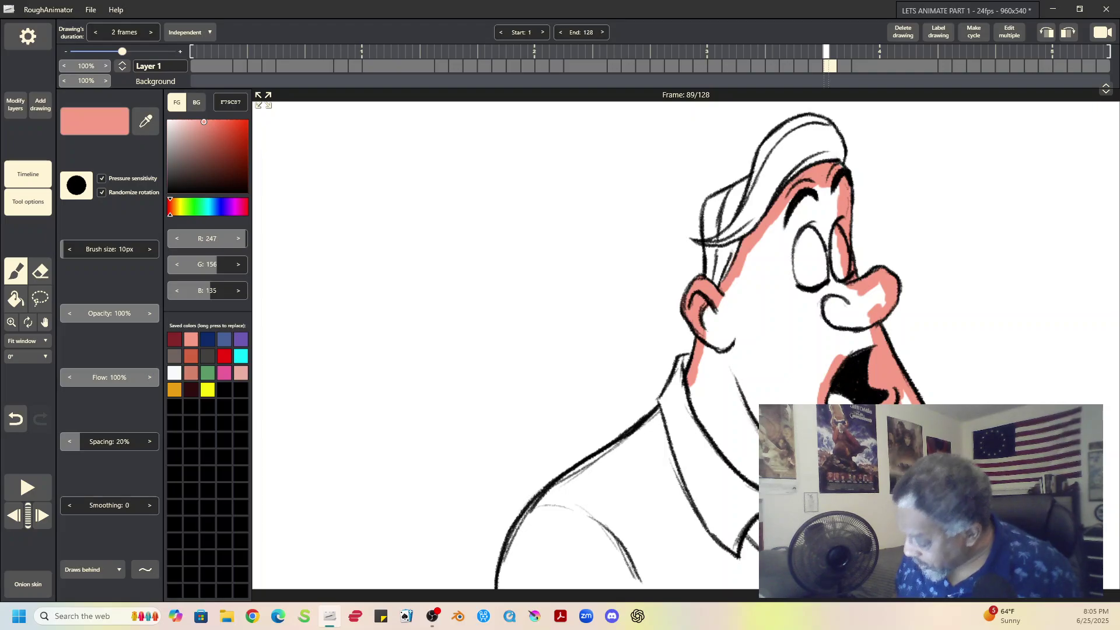
pyautogui.moveTo(708, 375)
pyautogui.mouseDown()
pyautogui.moveTo(701, 416)
pyautogui.moveTo(755, 481)
pyautogui.mouseUp()
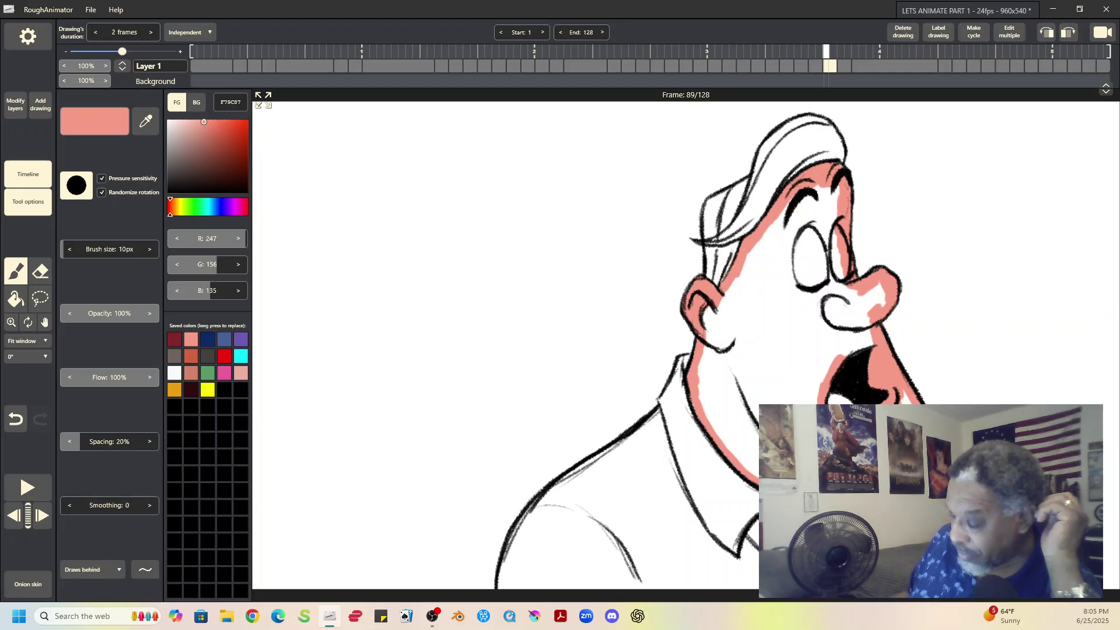
# - Fill the face, neck, nose and both closed eyelids on frame 89 with the skin colour
pyautogui.click(16, 301)
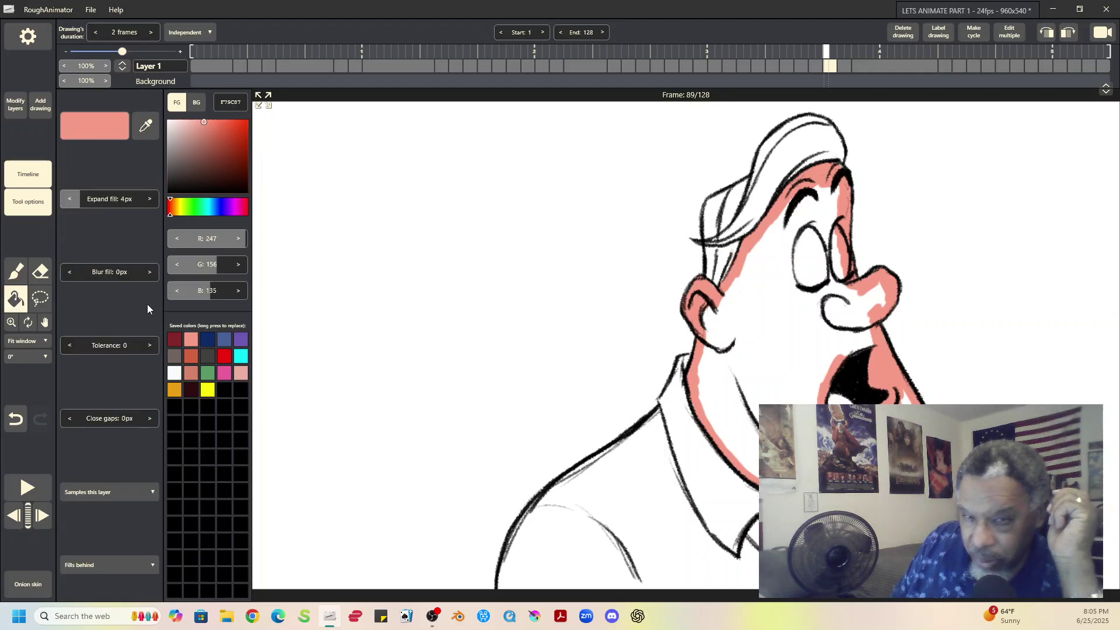
pyautogui.click(782, 327)
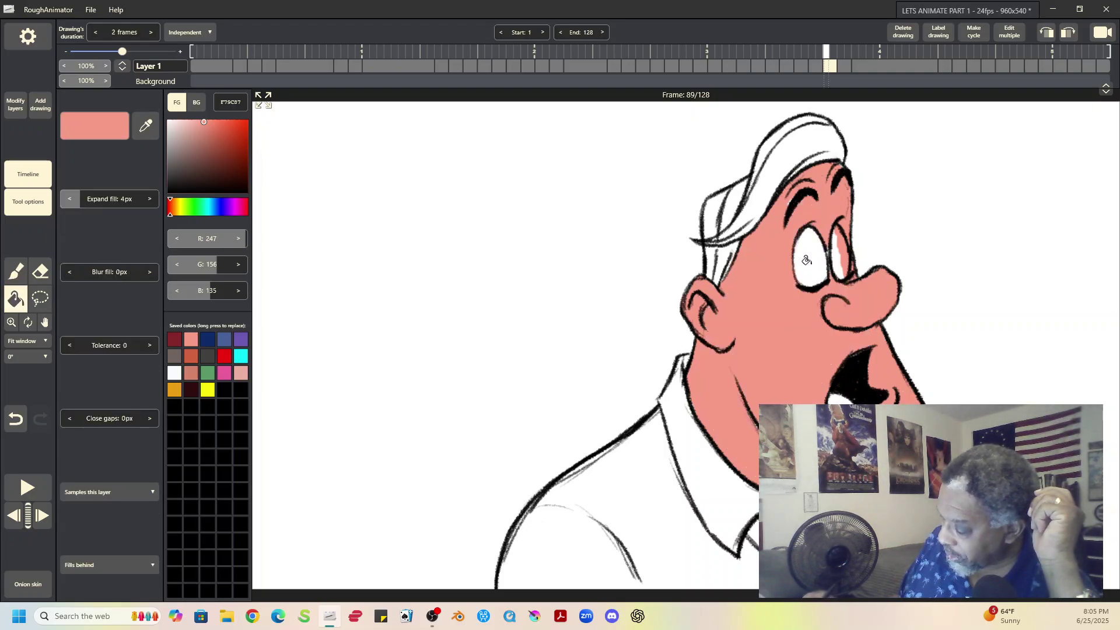
pyautogui.click(805, 257)
pyautogui.click(834, 256)
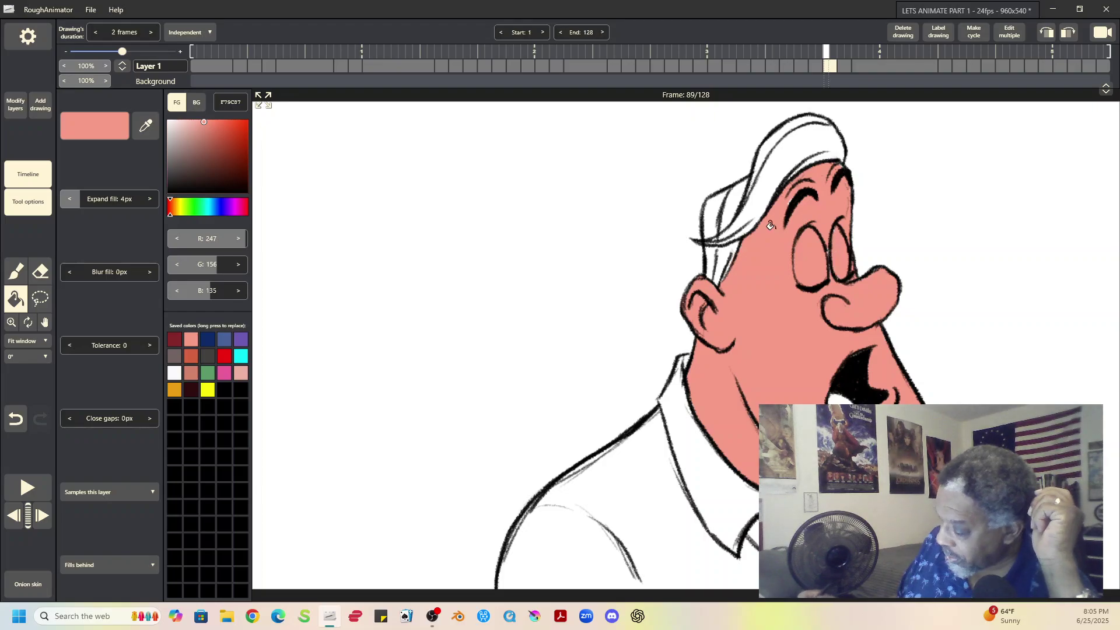
pyautogui.press('b')
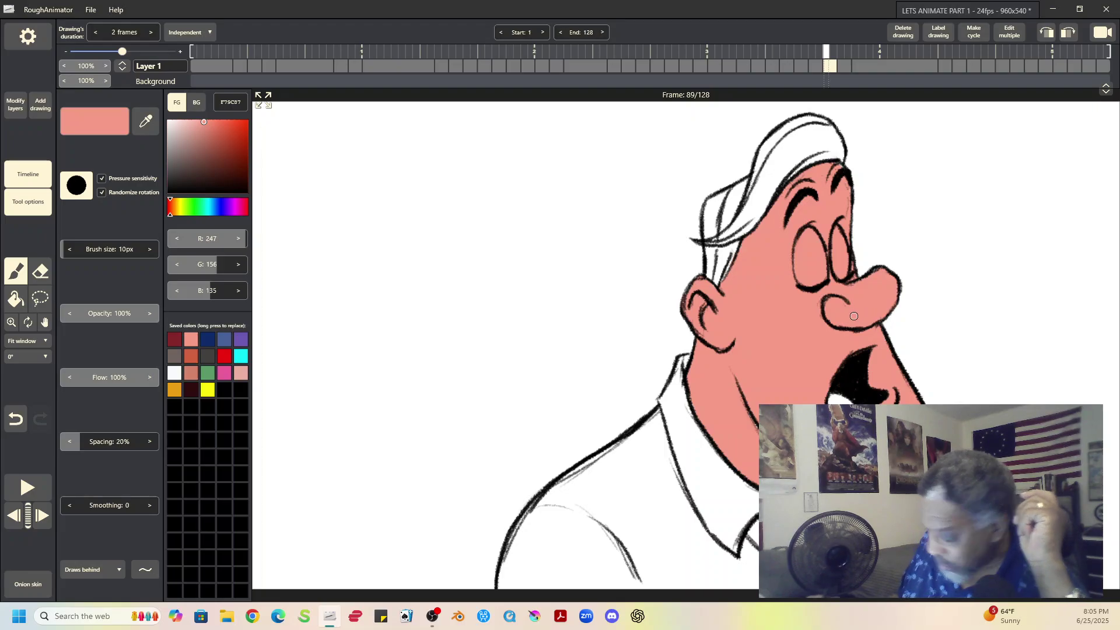
# - Paint the tongue pink behind the line art on frame 89
pyautogui.click(225, 373)
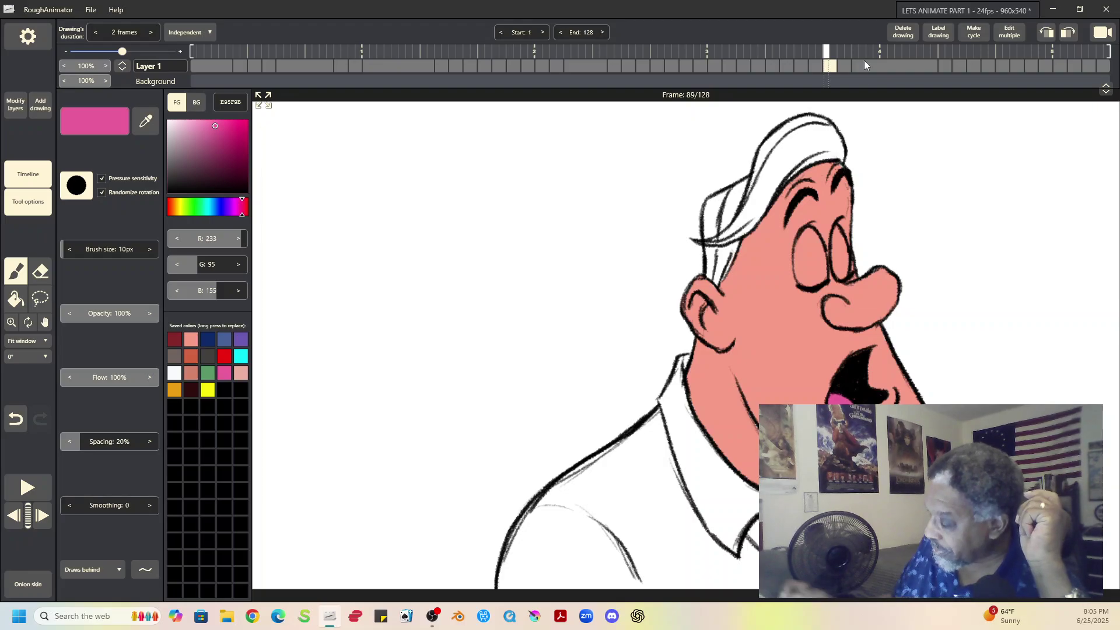
# - On frame 91, brush the skin colour along the hairline and sideburn, over the ear and down the back of the neck
pyautogui.click(848, 66)
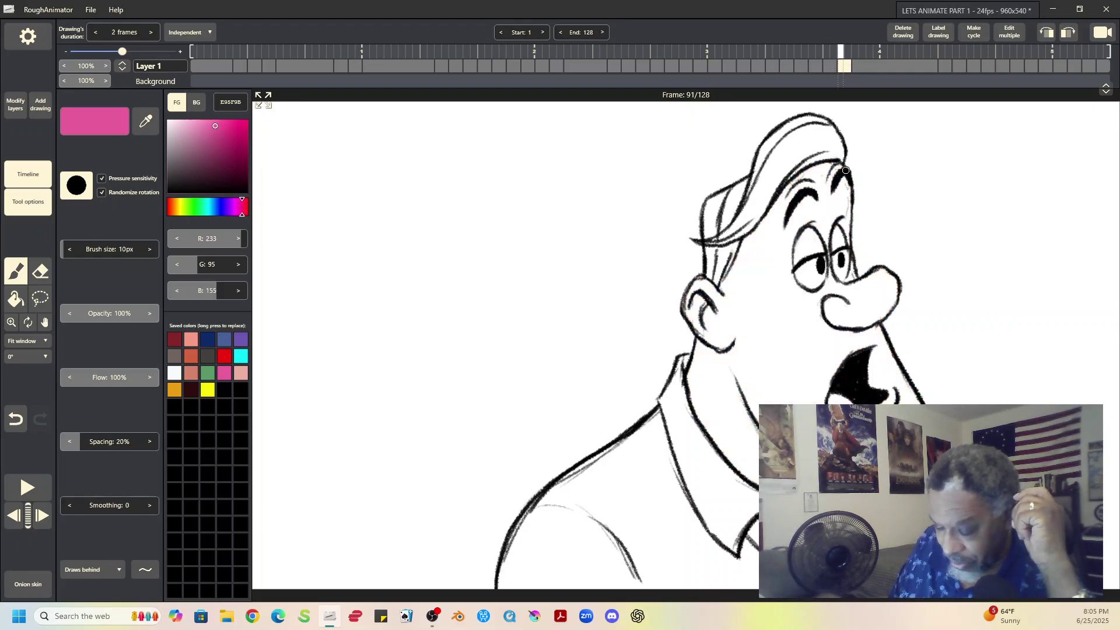
pyautogui.click(190, 338)
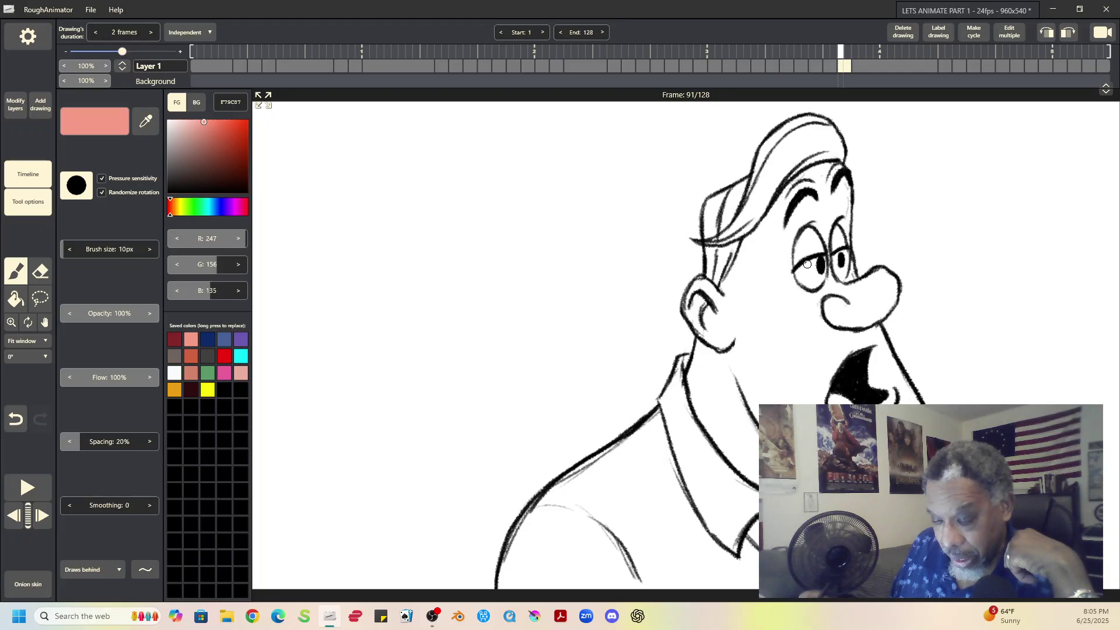
pyautogui.moveTo(800, 182)
pyautogui.mouseDown()
pyautogui.moveTo(784, 194)
pyautogui.moveTo(808, 175)
pyautogui.moveTo(828, 180)
pyautogui.moveTo(811, 170)
pyautogui.moveTo(829, 165)
pyautogui.moveTo(766, 224)
pyautogui.mouseUp()
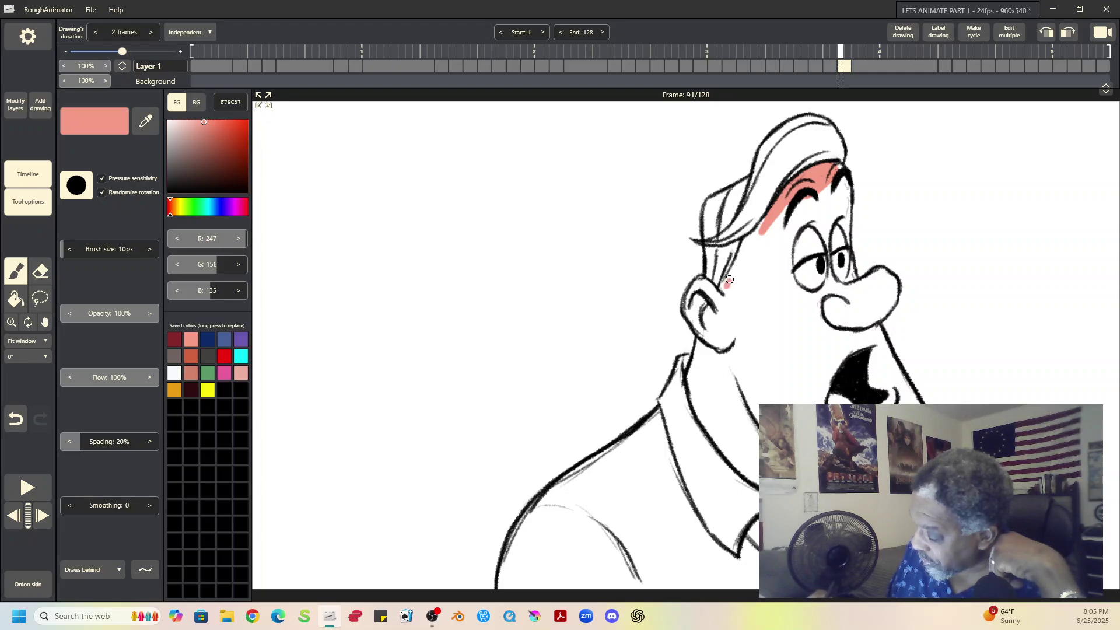
pyautogui.moveTo(729, 279)
pyautogui.mouseDown()
pyautogui.moveTo(722, 292)
pyautogui.moveTo(761, 225)
pyautogui.mouseUp()
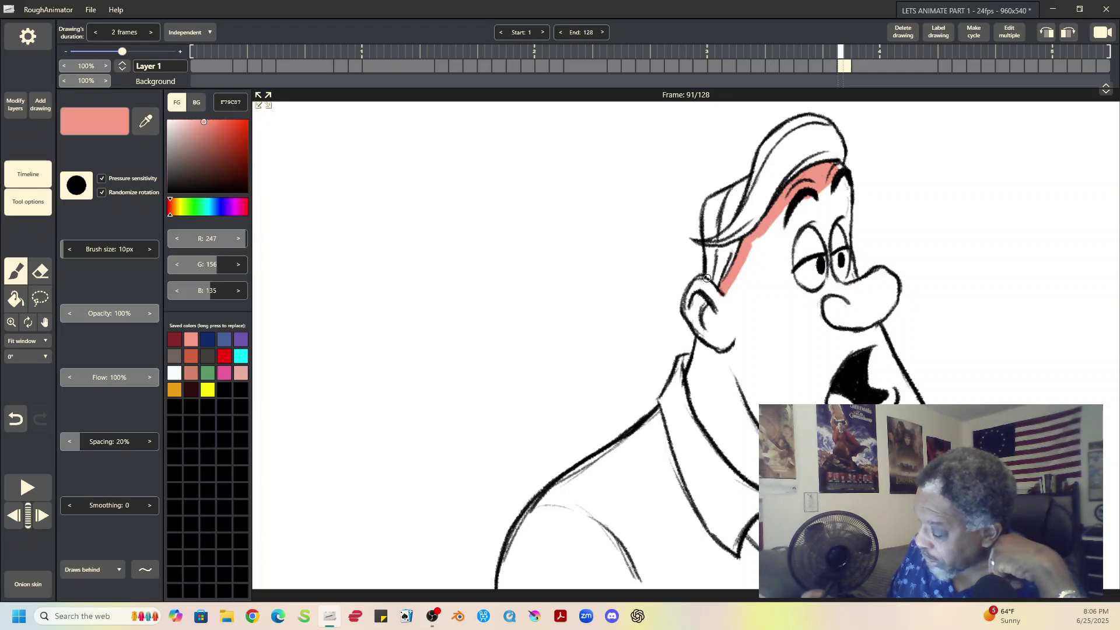
pyautogui.moveTo(705, 278)
pyautogui.mouseDown()
pyautogui.moveTo(684, 308)
pyautogui.moveTo(701, 281)
pyautogui.moveTo(711, 298)
pyautogui.moveTo(707, 284)
pyautogui.moveTo(725, 291)
pyautogui.moveTo(687, 306)
pyautogui.moveTo(707, 340)
pyautogui.moveTo(689, 381)
pyautogui.moveTo(707, 430)
pyautogui.moveTo(758, 484)
pyautogui.mouseUp()
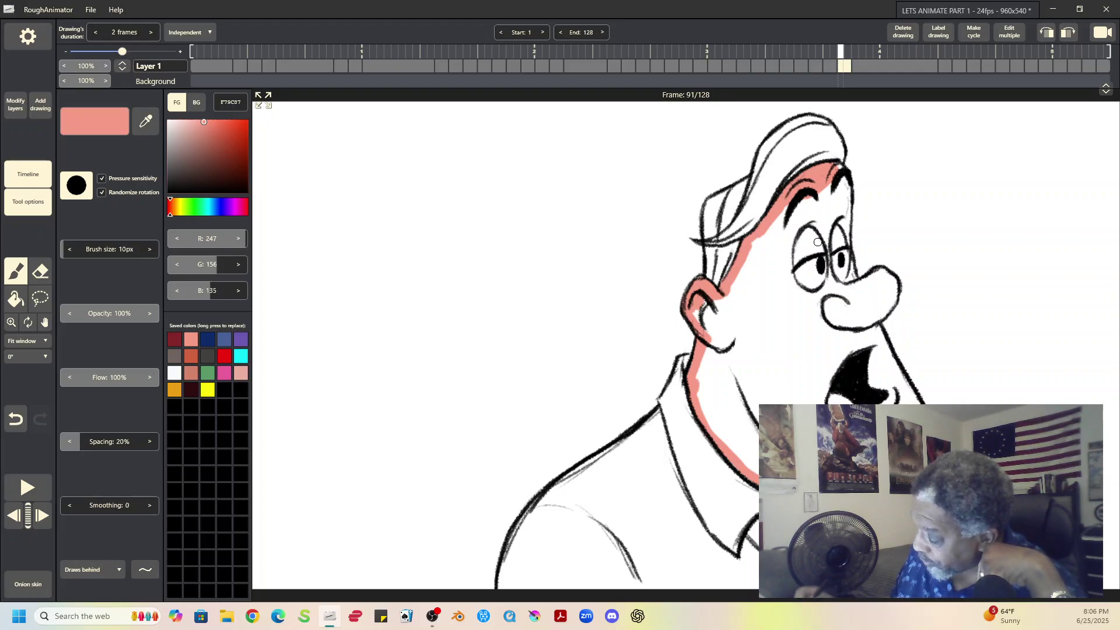
# - Brush the skin-coloured border around the eyes and lower eyelid edges, front forehead, nose, cheek and open mouth on frame 91
pyautogui.moveTo(798, 252)
pyautogui.mouseDown()
pyautogui.moveTo(788, 270)
pyautogui.moveTo(827, 248)
pyautogui.mouseUp()
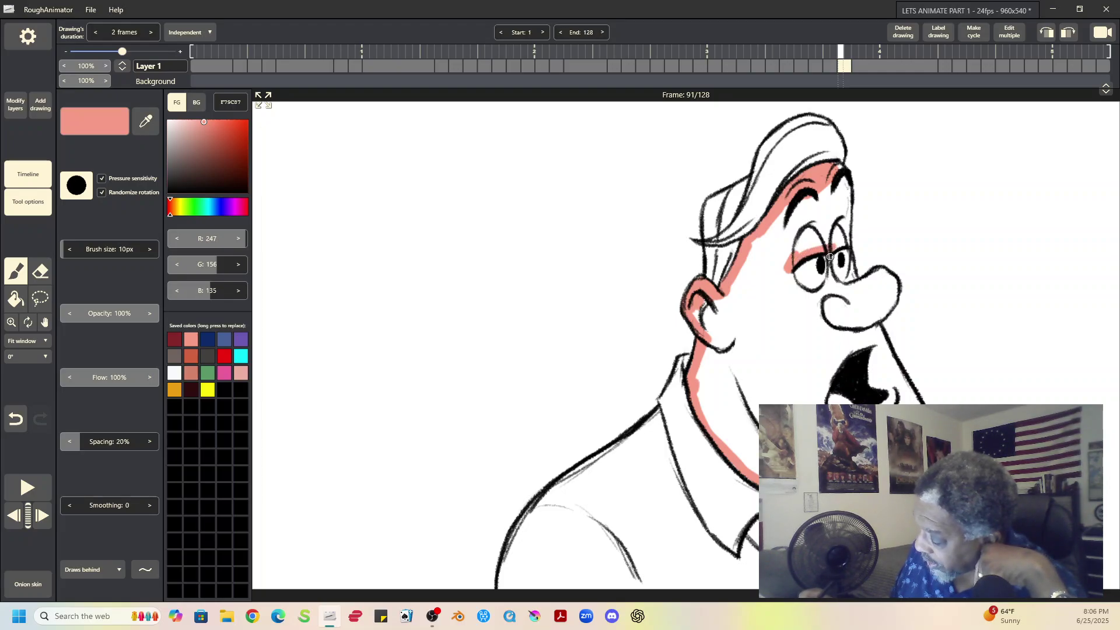
pyautogui.moveTo(828, 286); pyautogui.dragTo(831, 272)
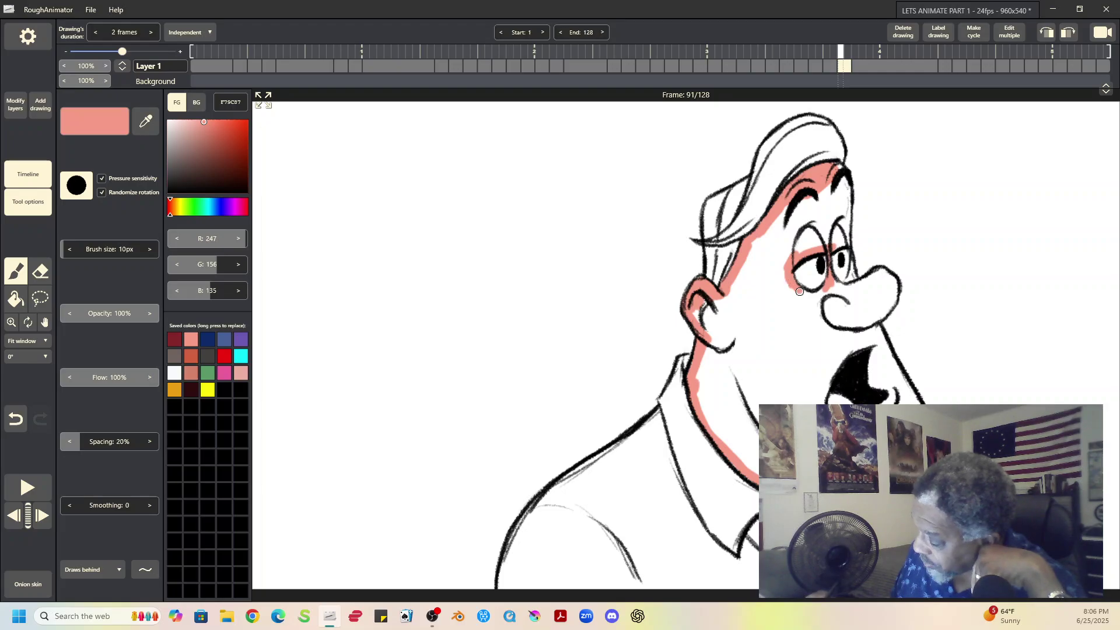
pyautogui.moveTo(813, 294); pyautogui.dragTo(841, 275)
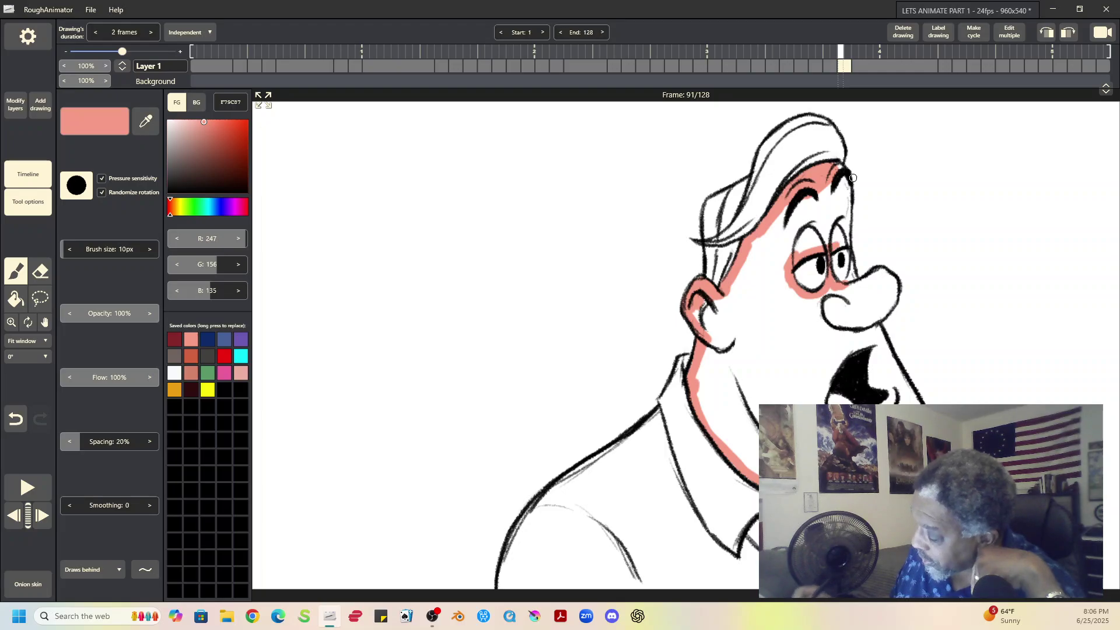
pyautogui.moveTo(838, 169)
pyautogui.mouseDown()
pyautogui.moveTo(837, 245)
pyautogui.moveTo(845, 236)
pyautogui.moveTo(857, 271)
pyautogui.moveTo(846, 283)
pyautogui.moveTo(850, 263)
pyautogui.moveTo(845, 290)
pyautogui.moveTo(872, 288)
pyautogui.moveTo(831, 292)
pyautogui.moveTo(880, 270)
pyautogui.moveTo(894, 283)
pyautogui.moveTo(870, 326)
pyautogui.moveTo(915, 402)
pyautogui.mouseUp()
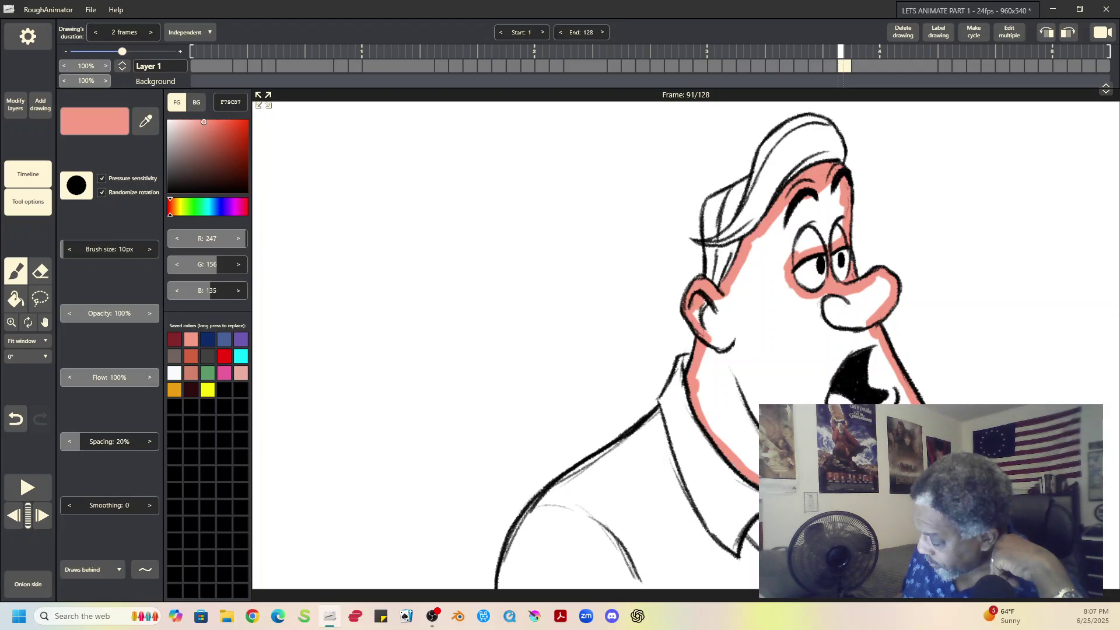
pyautogui.moveTo(839, 362)
pyautogui.mouseDown()
pyautogui.moveTo(823, 388)
pyautogui.moveTo(832, 373)
pyautogui.moveTo(826, 381)
pyautogui.moveTo(862, 402)
pyautogui.moveTo(879, 394)
pyautogui.moveTo(875, 379)
pyautogui.moveTo(861, 390)
pyautogui.moveTo(857, 359)
pyautogui.moveTo(842, 370)
pyautogui.moveTo(843, 353)
pyautogui.moveTo(834, 386)
pyautogui.mouseUp()
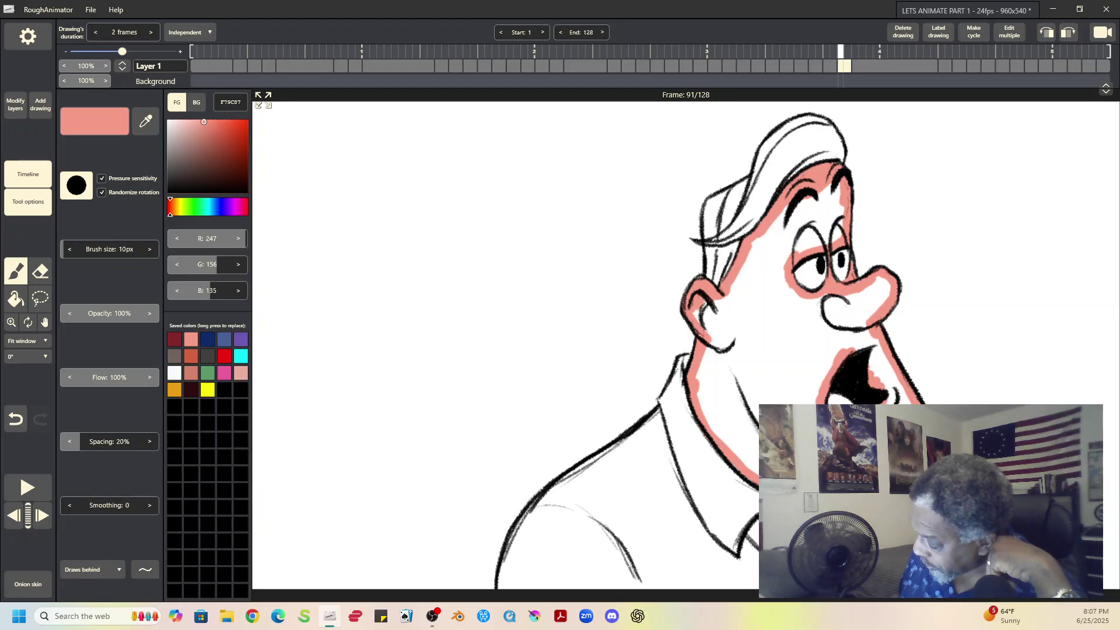
pyautogui.moveTo(891, 392)
pyautogui.mouseDown()
pyautogui.moveTo(858, 349)
pyautogui.moveTo(846, 354)
pyautogui.mouseUp()
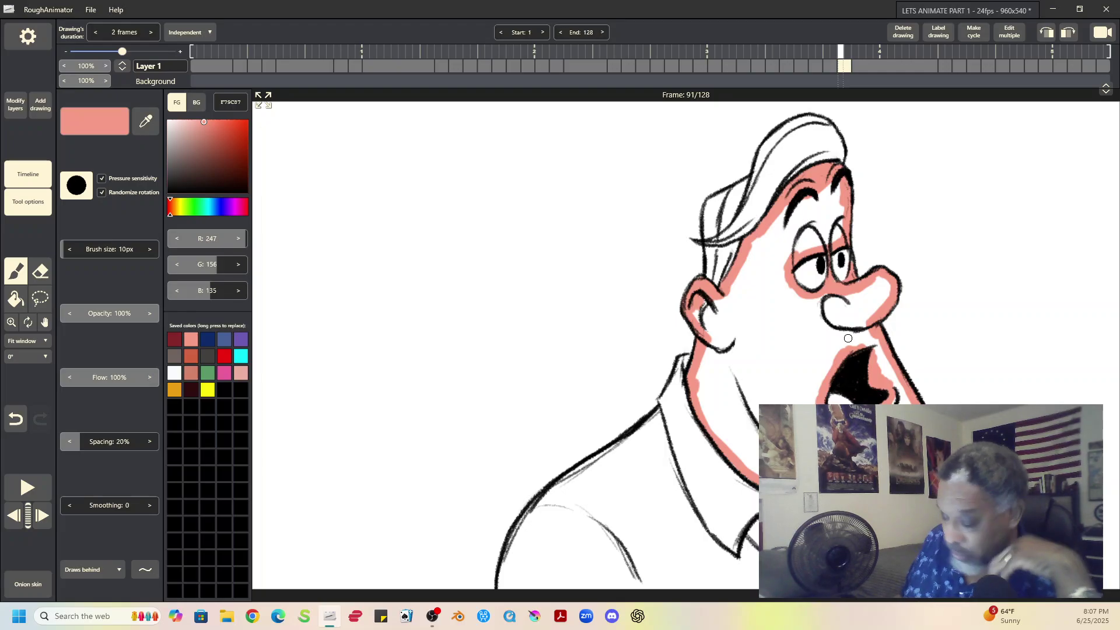
# - Fill the face, neck, nose, ear and upper eyelids on frame 91 with the skin colour
pyautogui.click(15, 299)
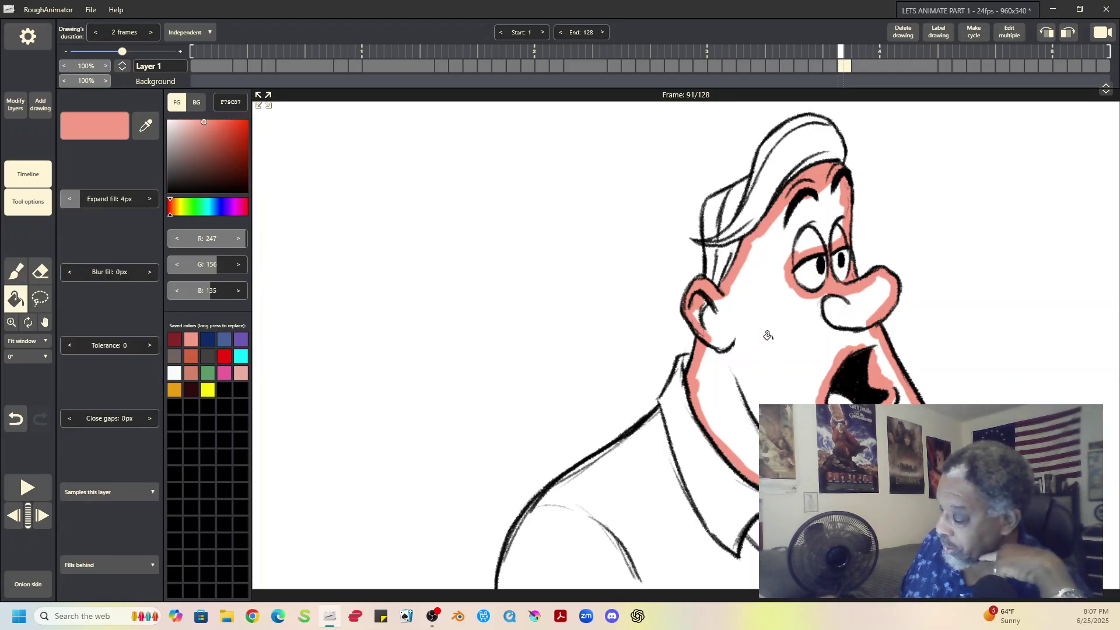
pyautogui.click(726, 338)
pyautogui.click(856, 298)
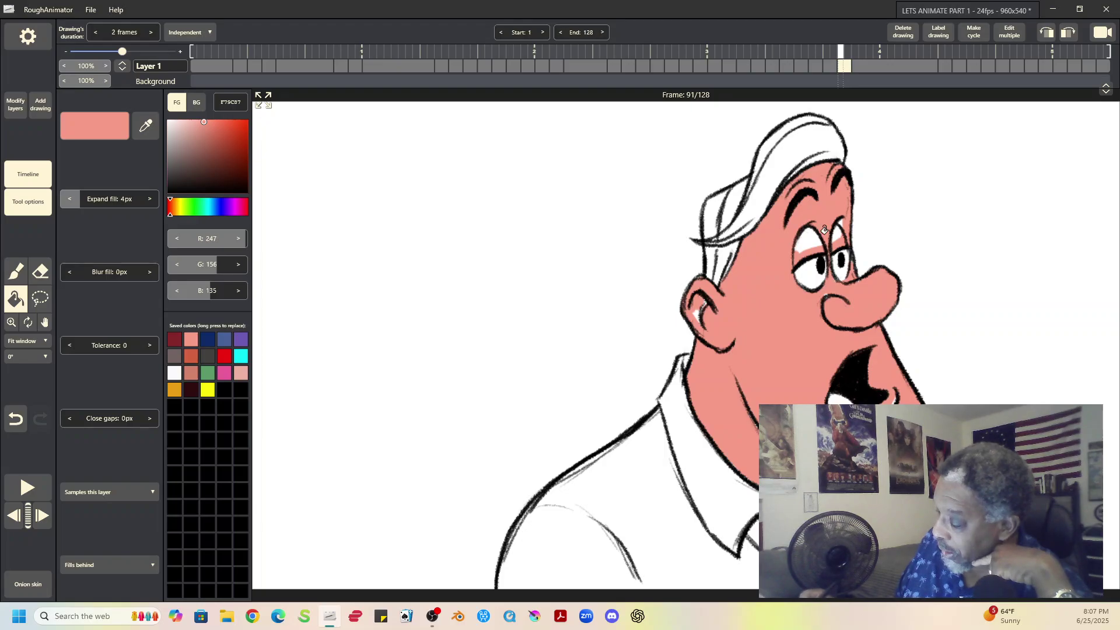
pyautogui.click(824, 230)
# - Brush the eyeballs off-white and the tongue pink behind the line art on frame 91
pyautogui.press('b')
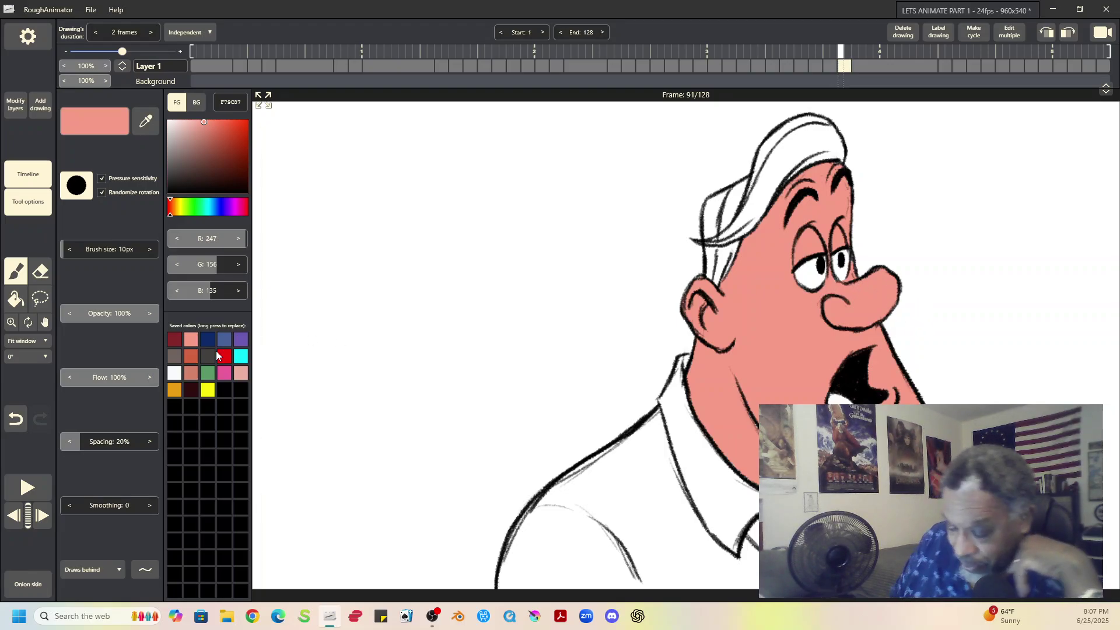
pyautogui.click(174, 375)
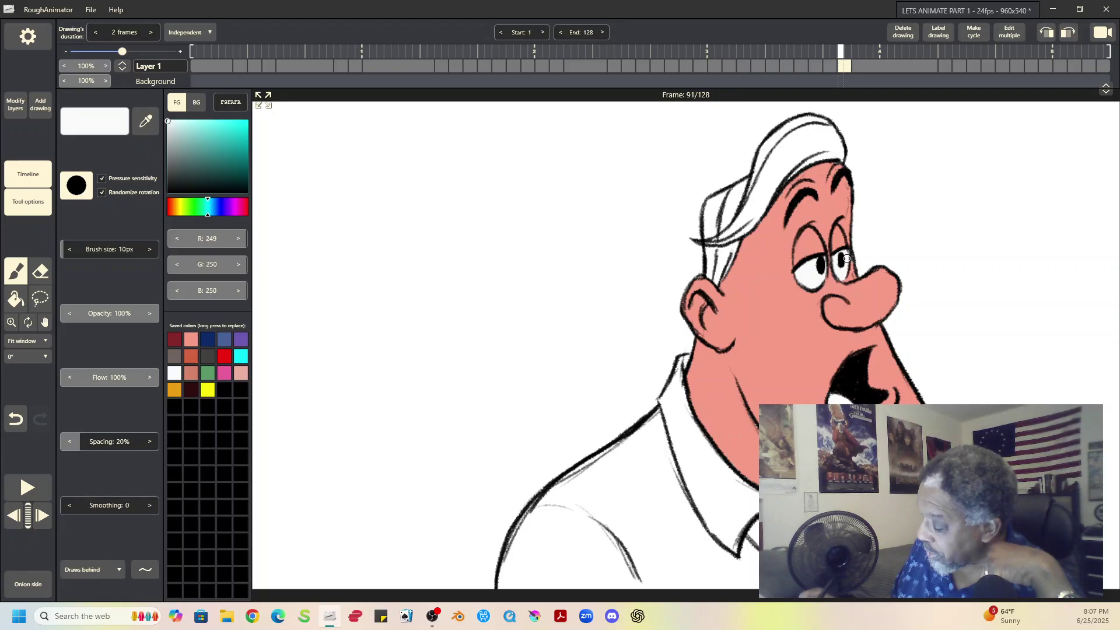
pyautogui.click(224, 374)
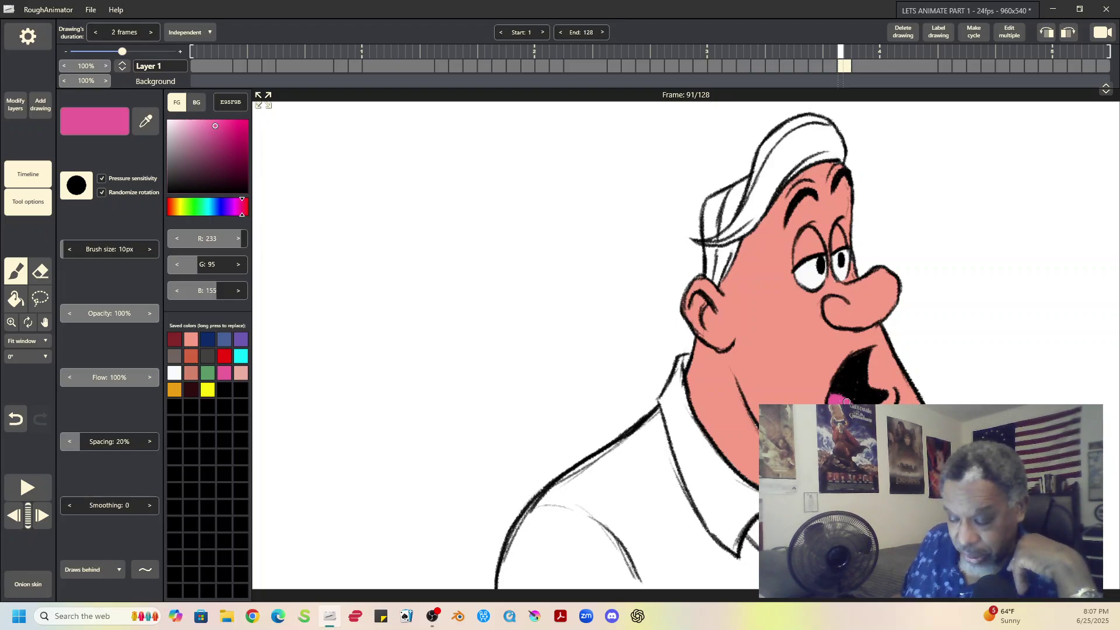
# - Play back the animation at 100% zoom with the whole drawing in view to check the colouring
pyautogui.click(46, 343)
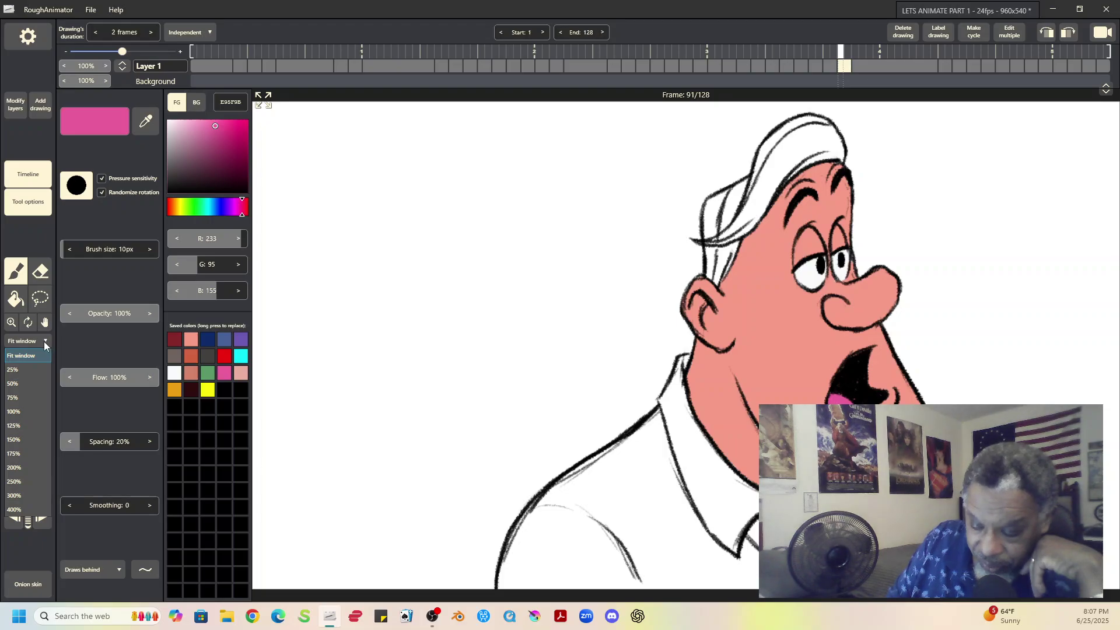
pyautogui.click(23, 413)
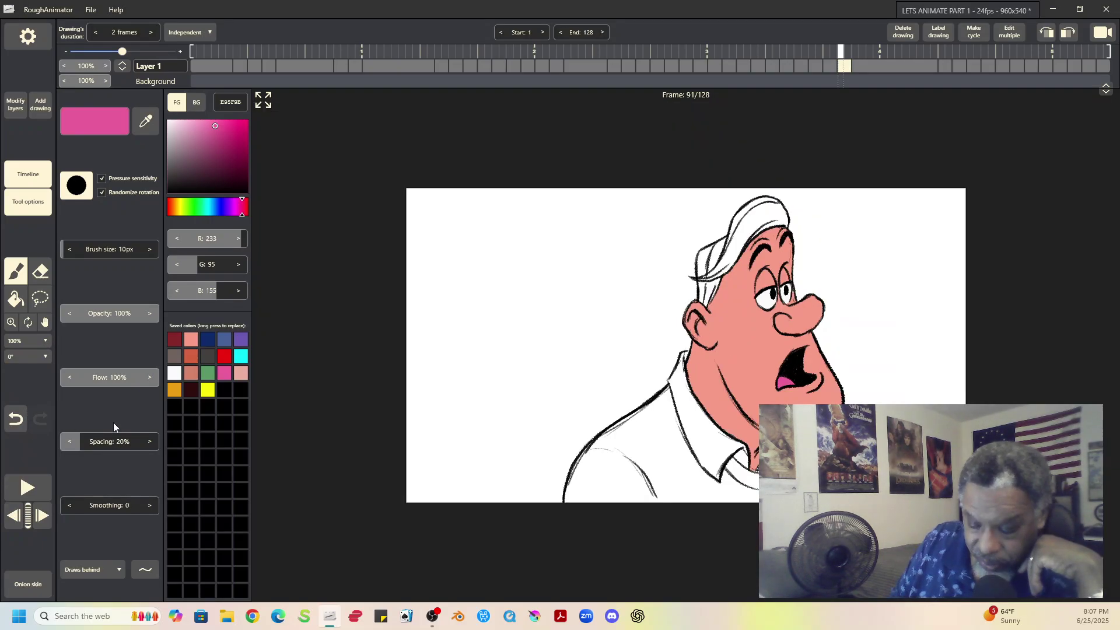
pyautogui.press('space')
pyautogui.moveTo(857, 345); pyautogui.dragTo(707, 253)
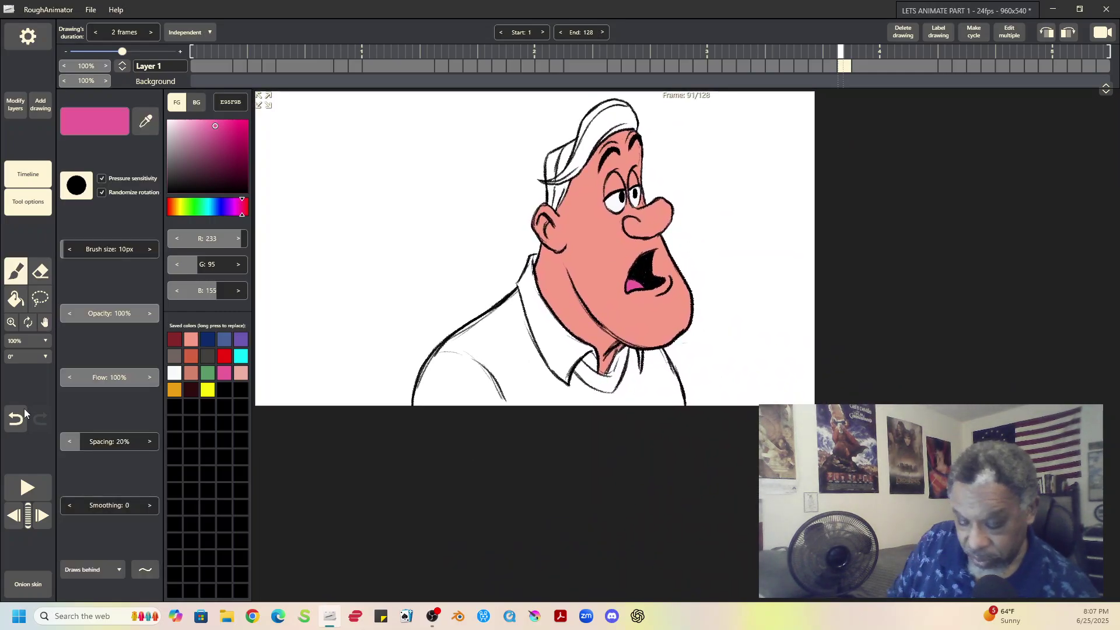
pyautogui.click(25, 487)
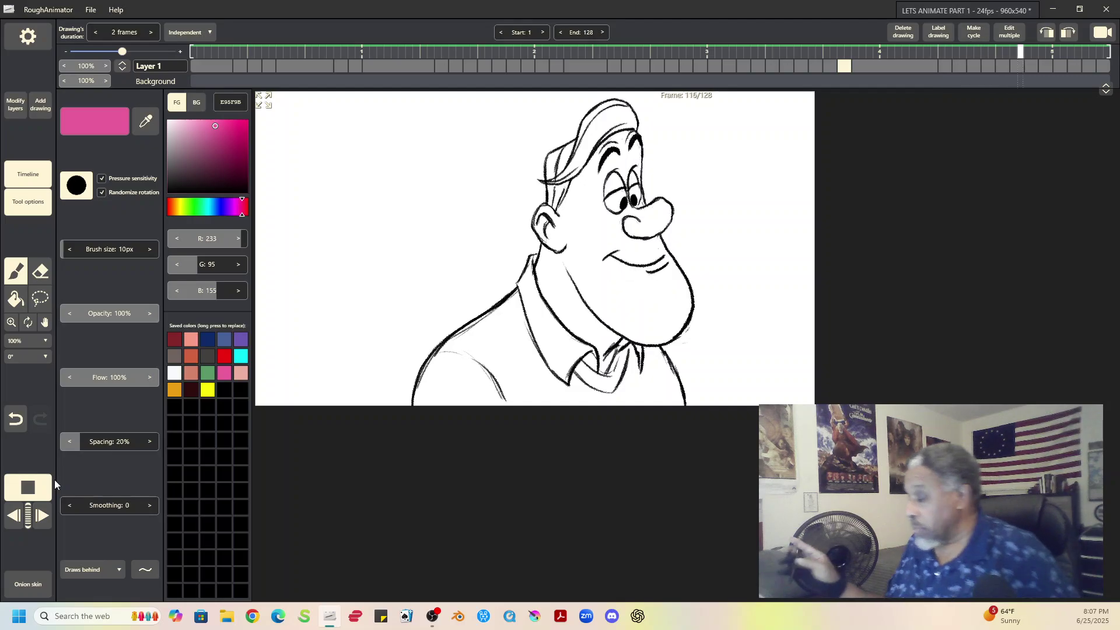